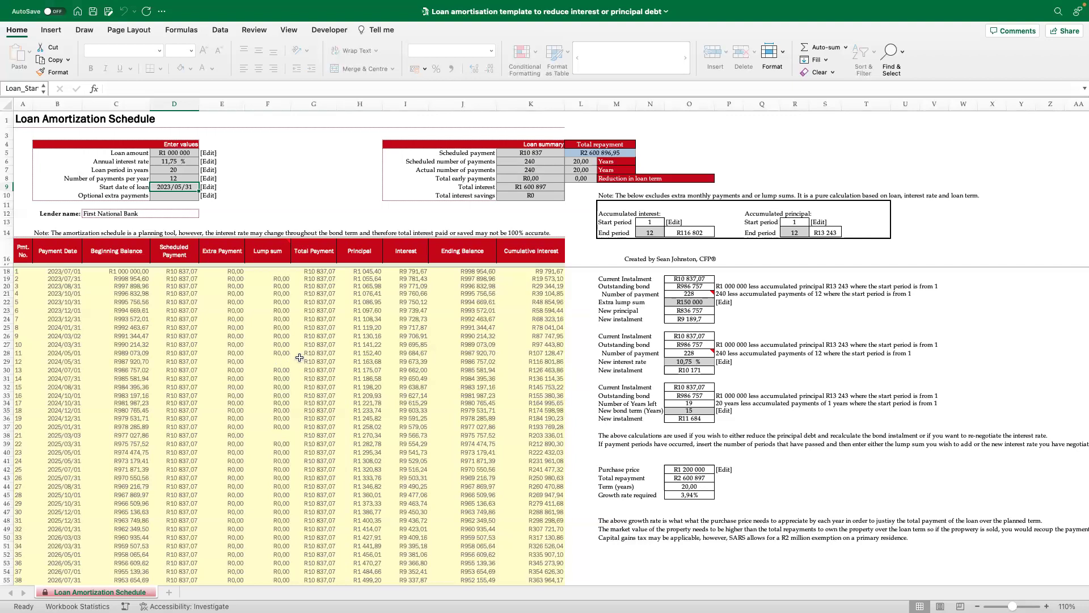
# Examine the amortization schedule and the entry cells for the loan amount and loan period in years
pyautogui.hscroll(1, 295, 255)
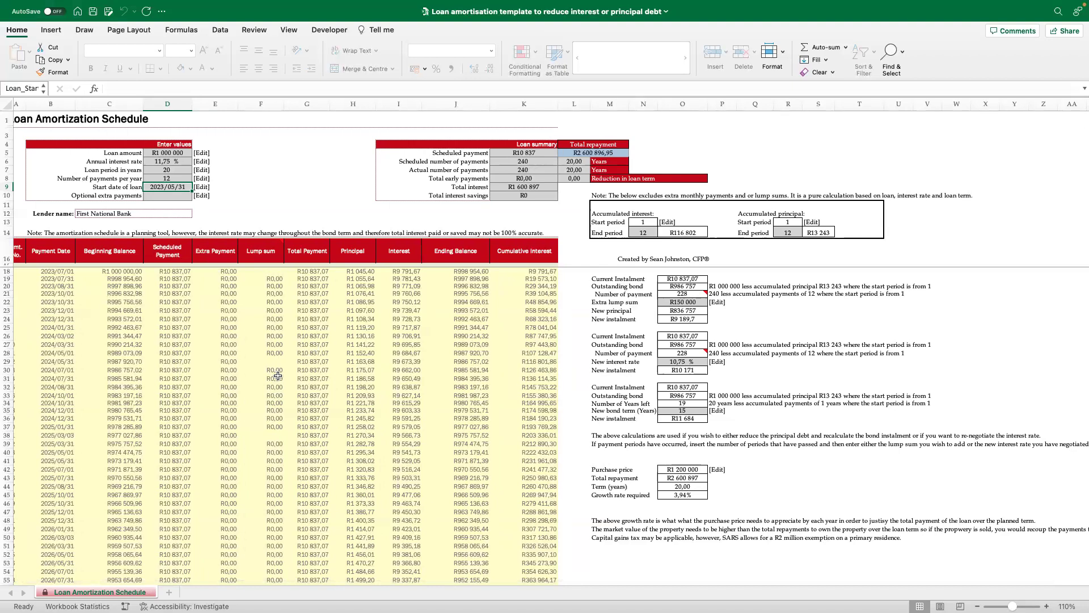
pyautogui.hscroll(-1, 281, 352)
pyautogui.scroll(-3, 327, 299)
pyautogui.scroll(3, 335, 304)
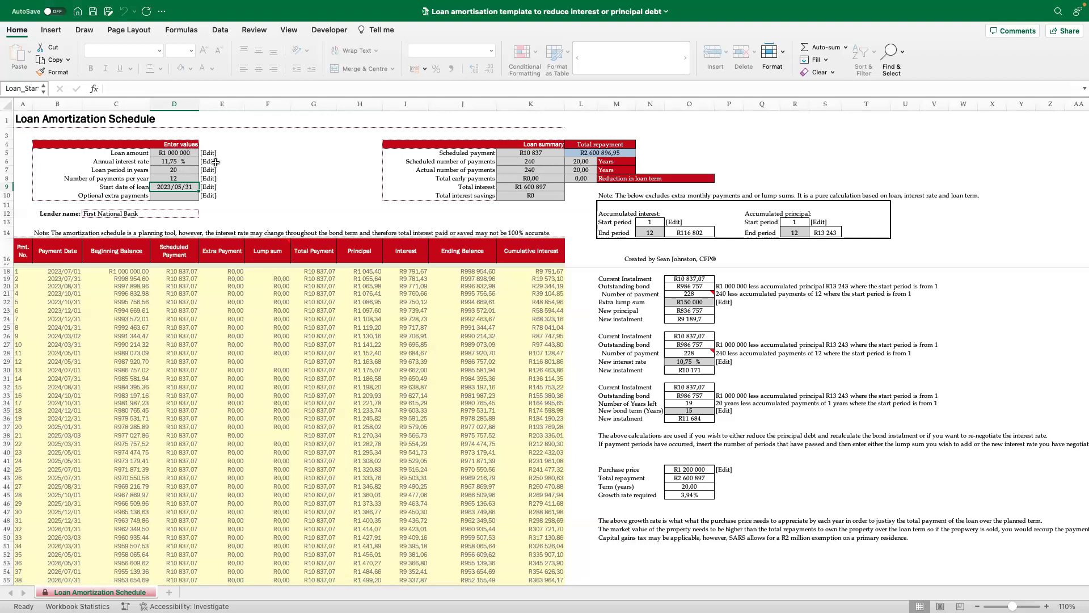
pyautogui.scroll(-2, 434, 347)
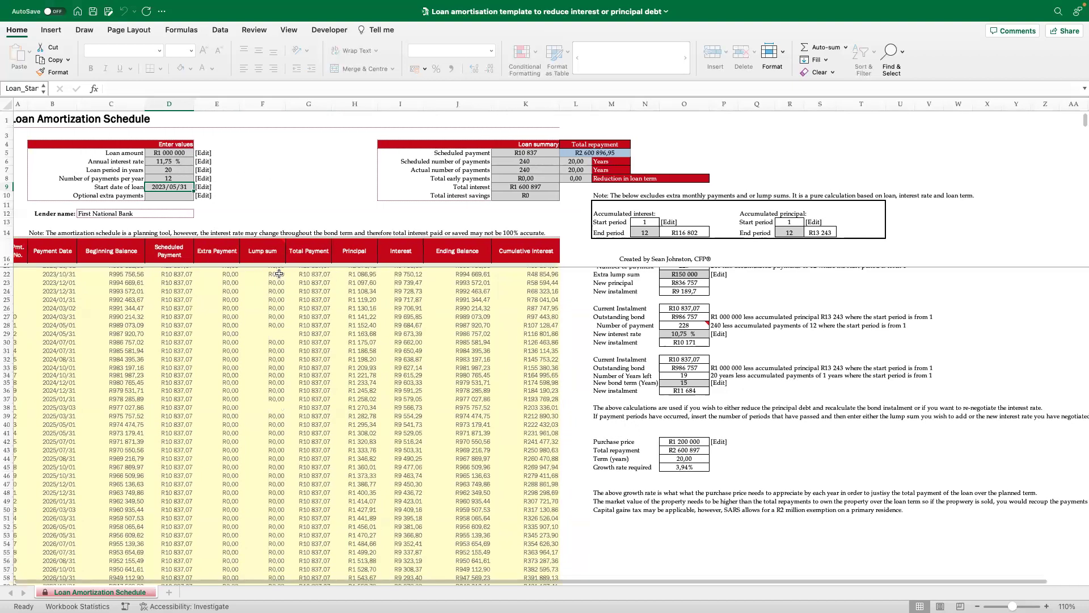
pyautogui.scroll(2, 279, 274)
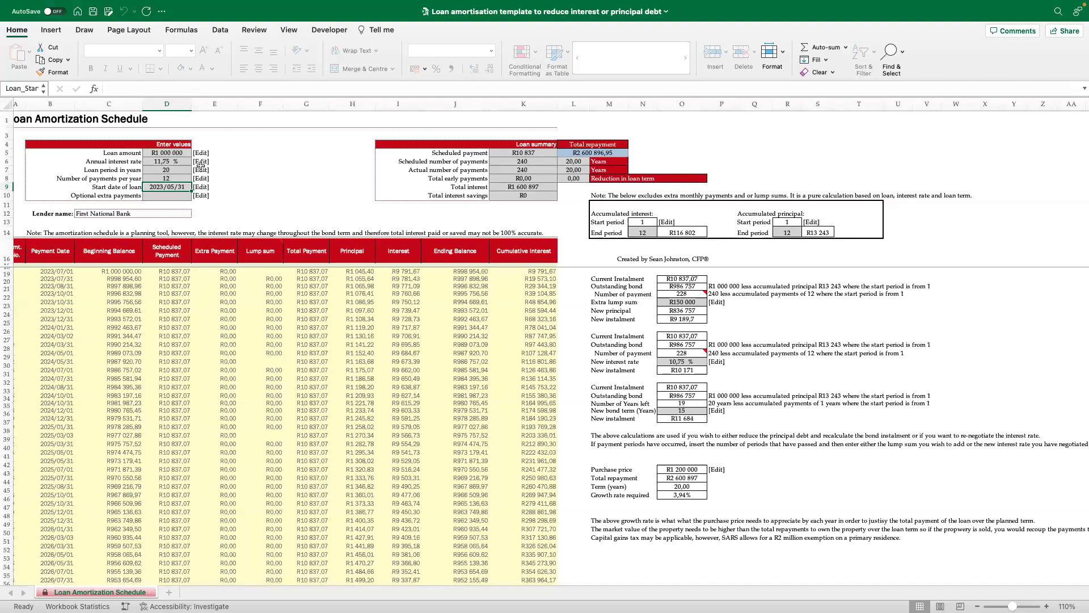
pyautogui.hscroll(-1, 166, 148)
pyautogui.click(166, 150)
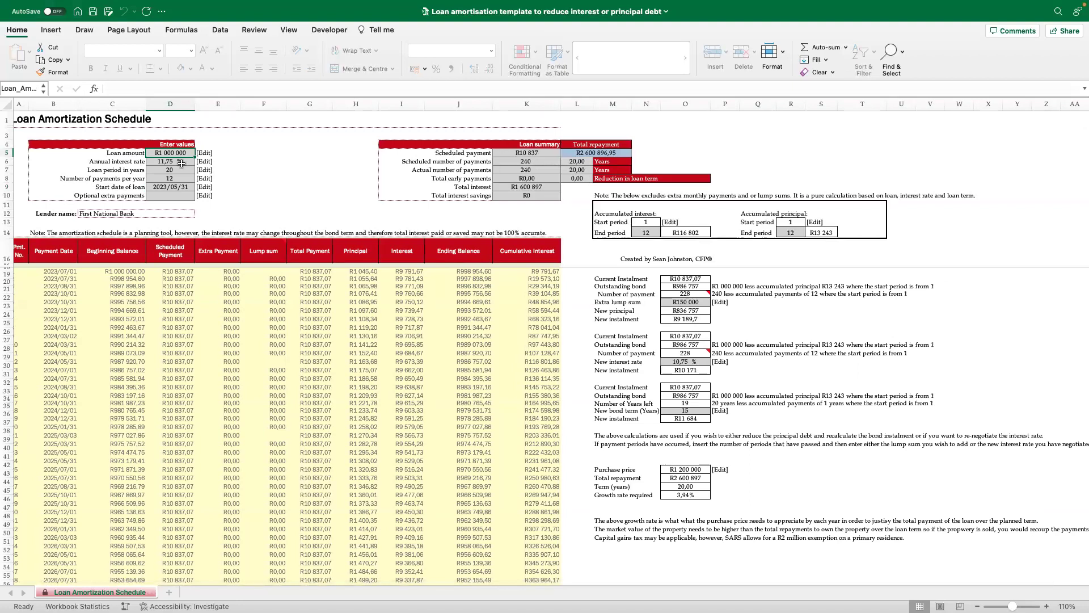
pyautogui.hscroll(-1, 181, 164)
pyautogui.click(180, 171)
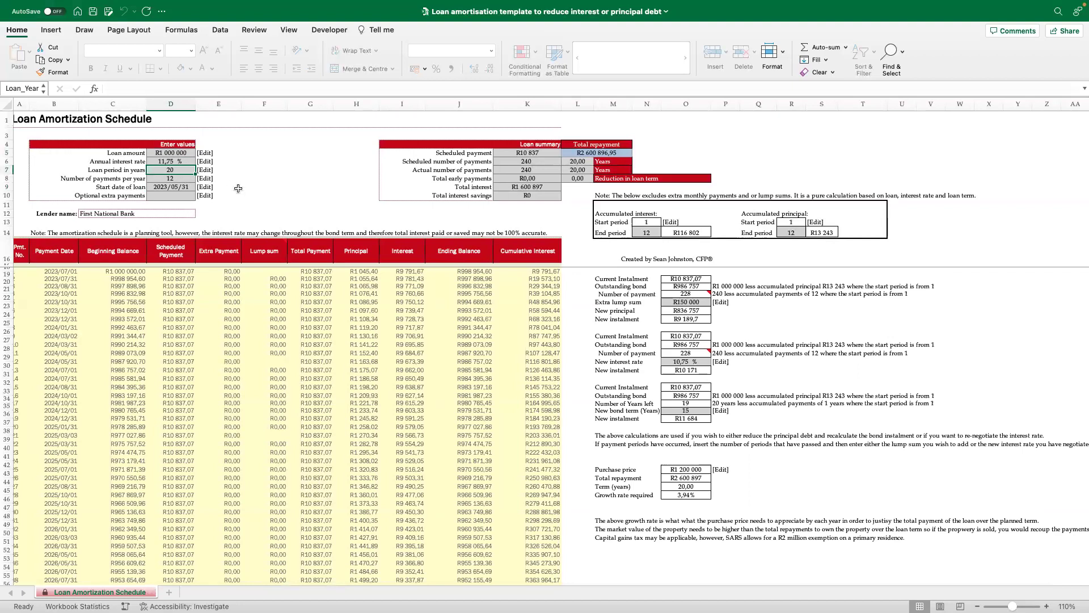
pyautogui.hscroll(-1, 258, 192)
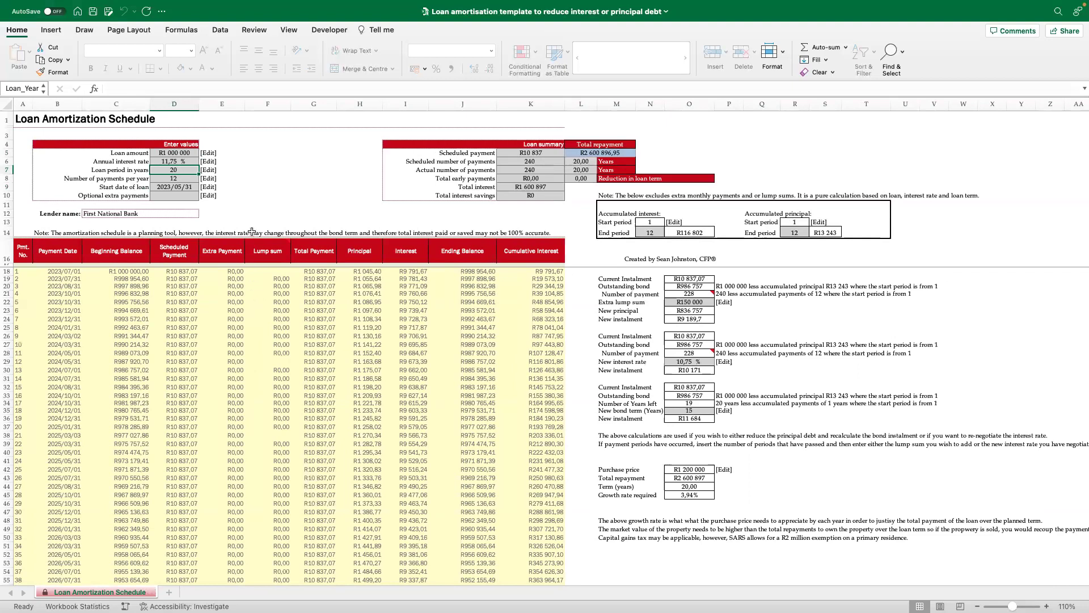
# View the available lender names for the loan and close the list without choosing another lender
pyautogui.moveTo(249, 245)
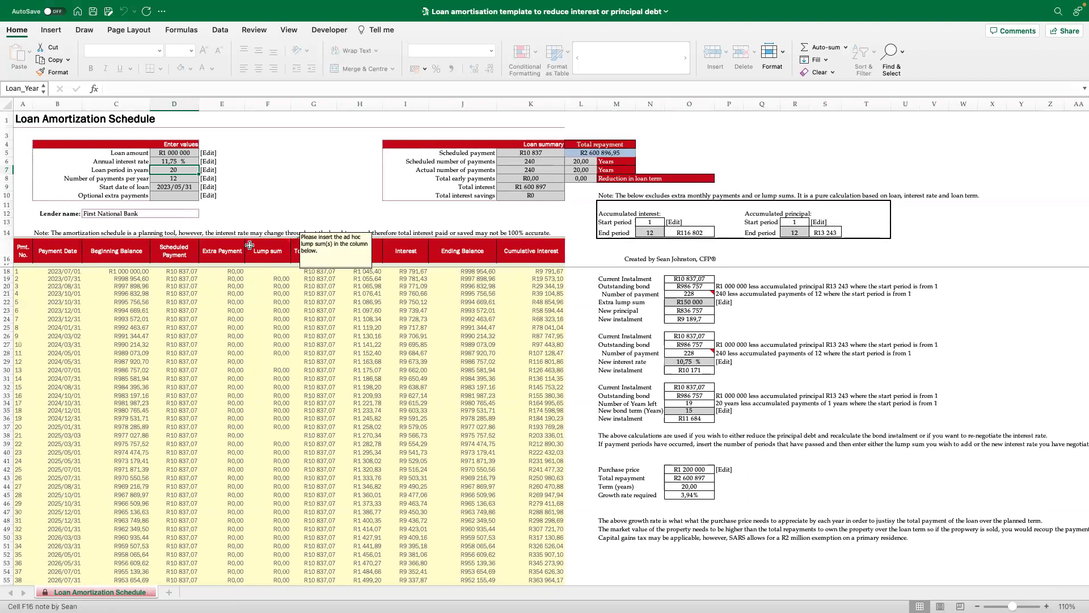
pyautogui.click(187, 214)
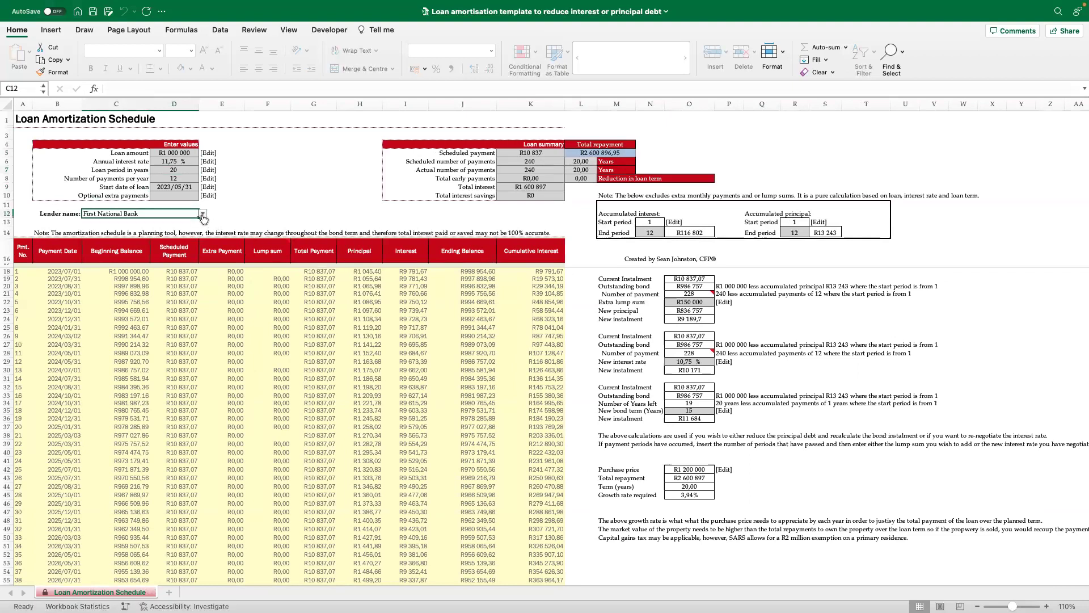
pyautogui.click(202, 214)
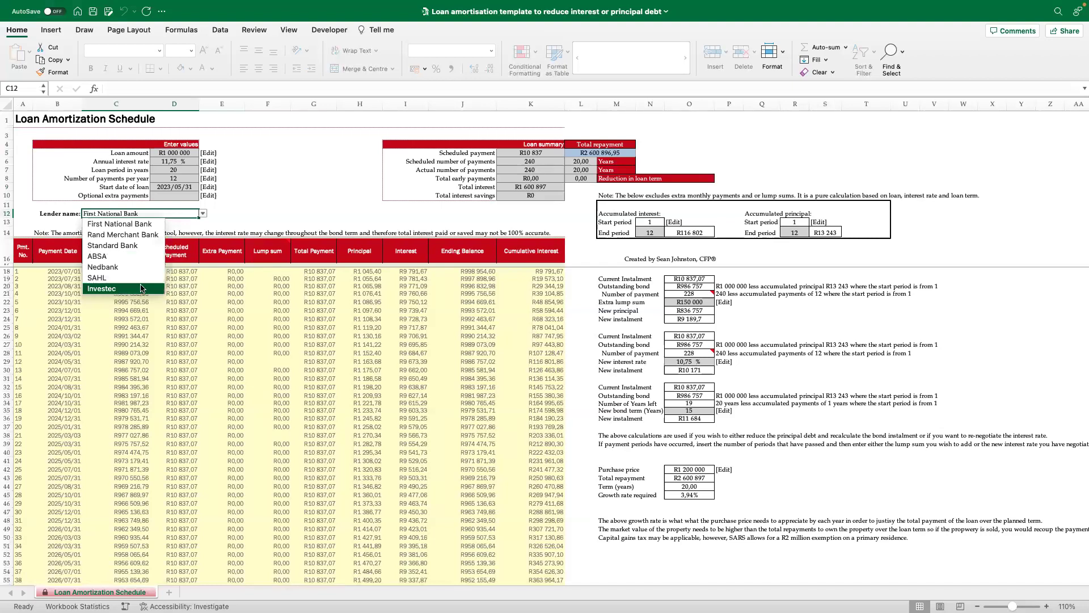
pyautogui.press('Escape')
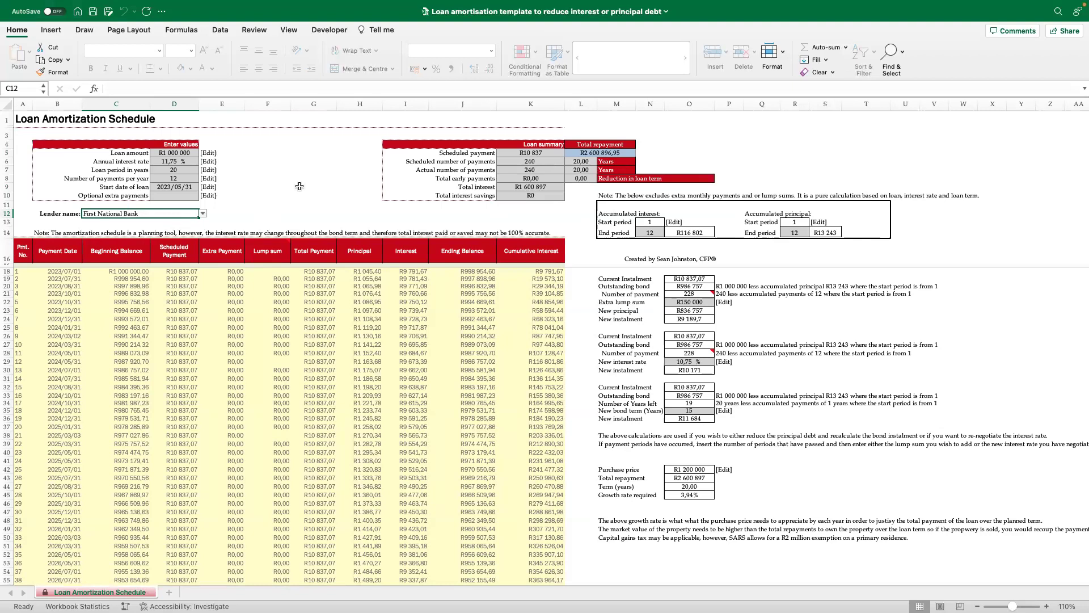
# Select the loan amount and examine the loan summary, including scheduled payment, total interest, total repayment and reduction in loan term
pyautogui.click(191, 153)
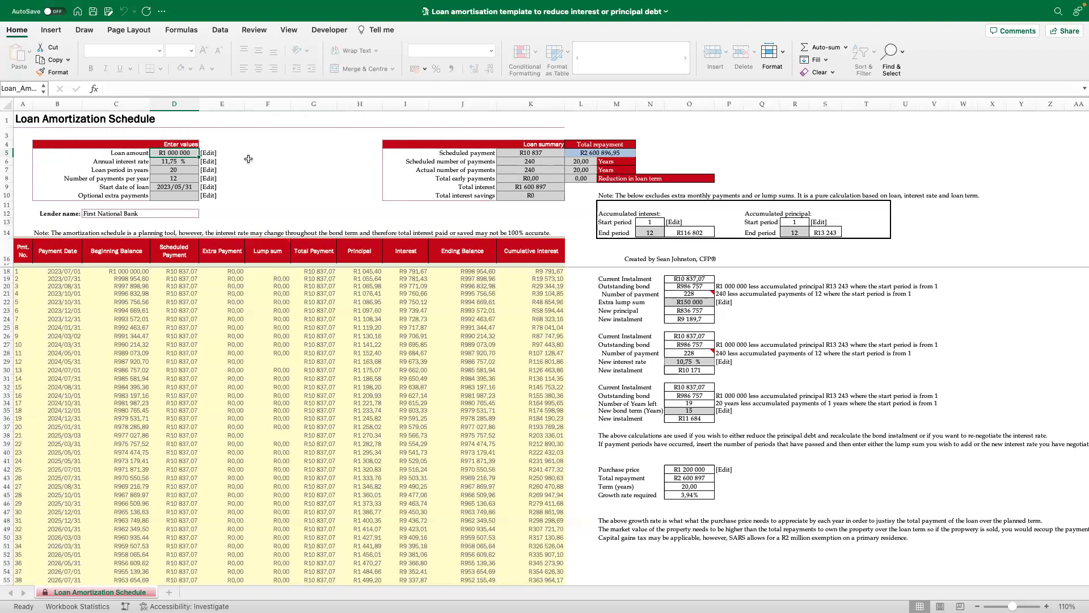
pyautogui.hscroll(1, 249, 159)
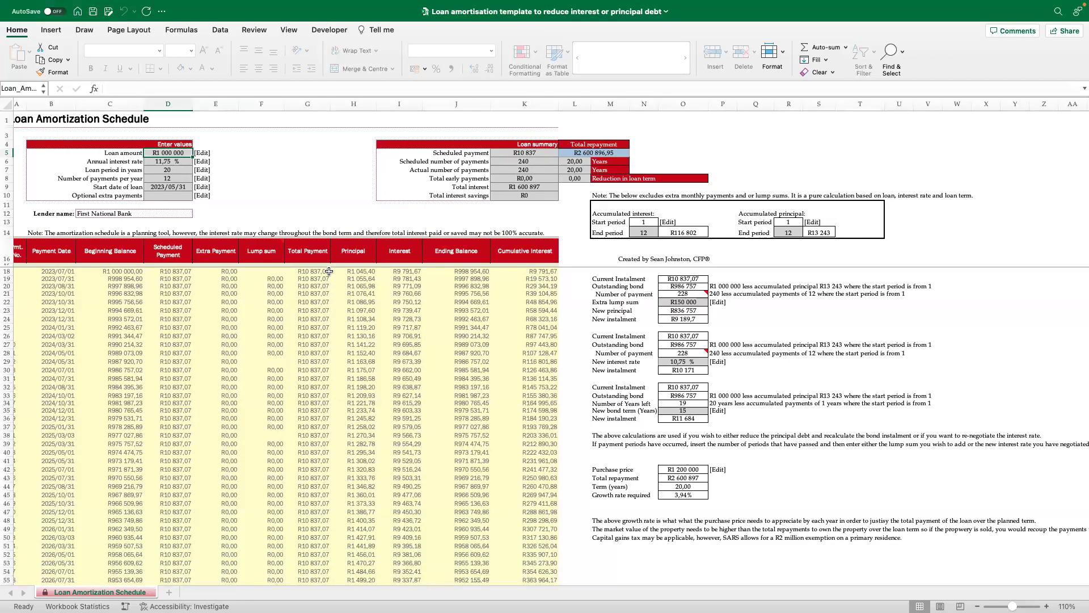
pyautogui.hscroll(1, 250, 187)
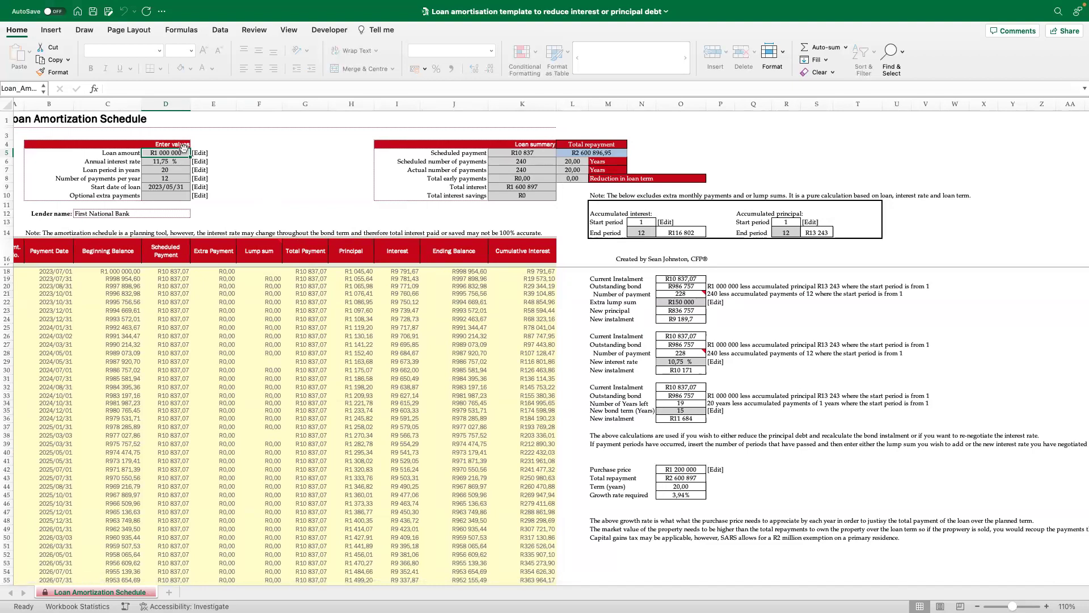
pyautogui.hscroll(-1, 183, 146)
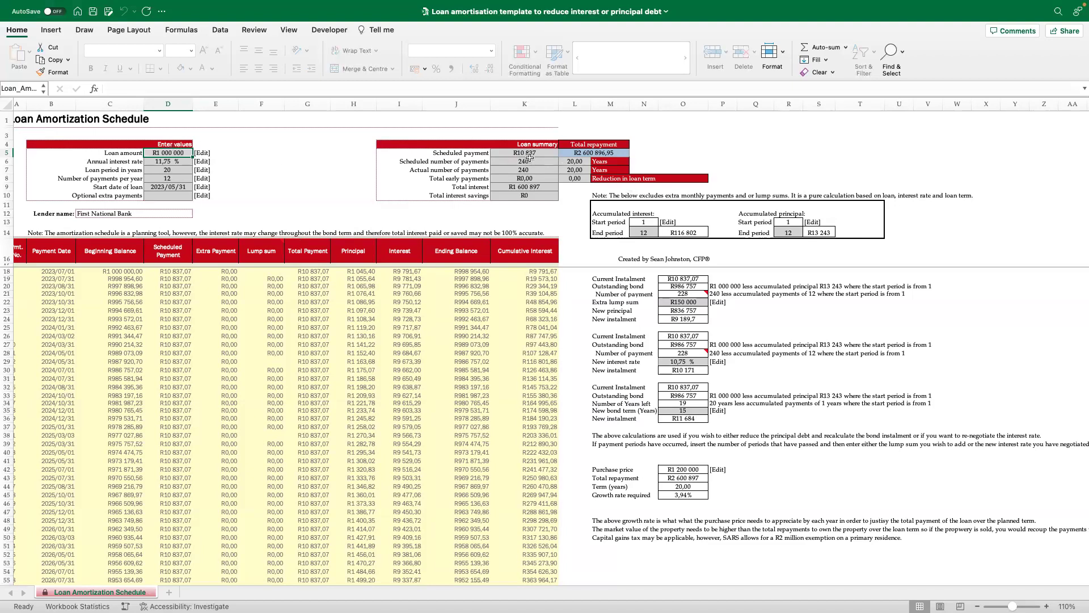
pyautogui.hscroll(-1, 187, 164)
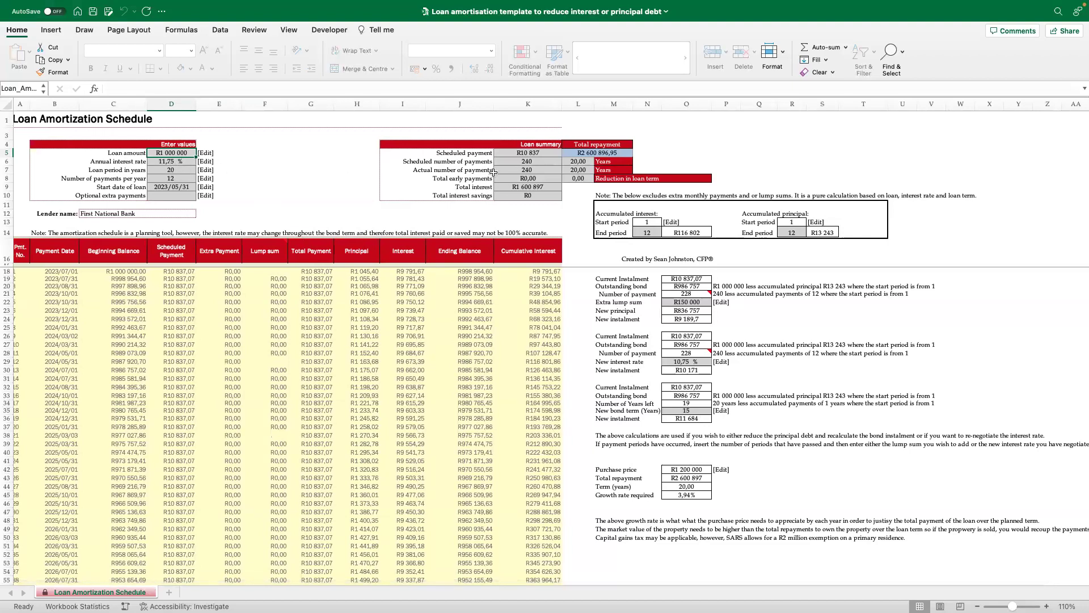
pyautogui.hscroll(-1, 476, 173)
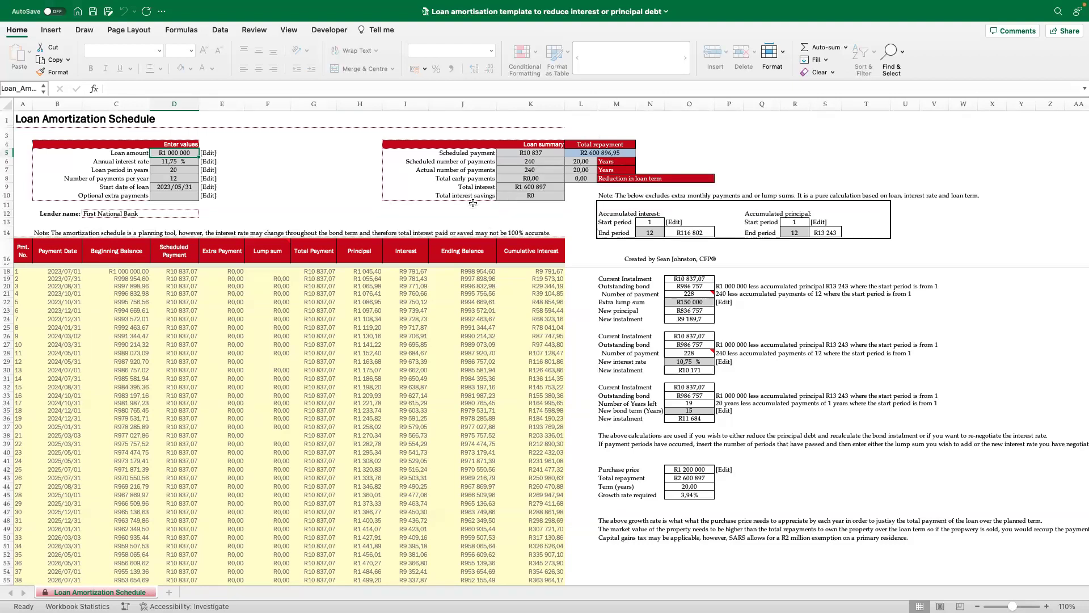
pyautogui.hscroll(5, 479, 198)
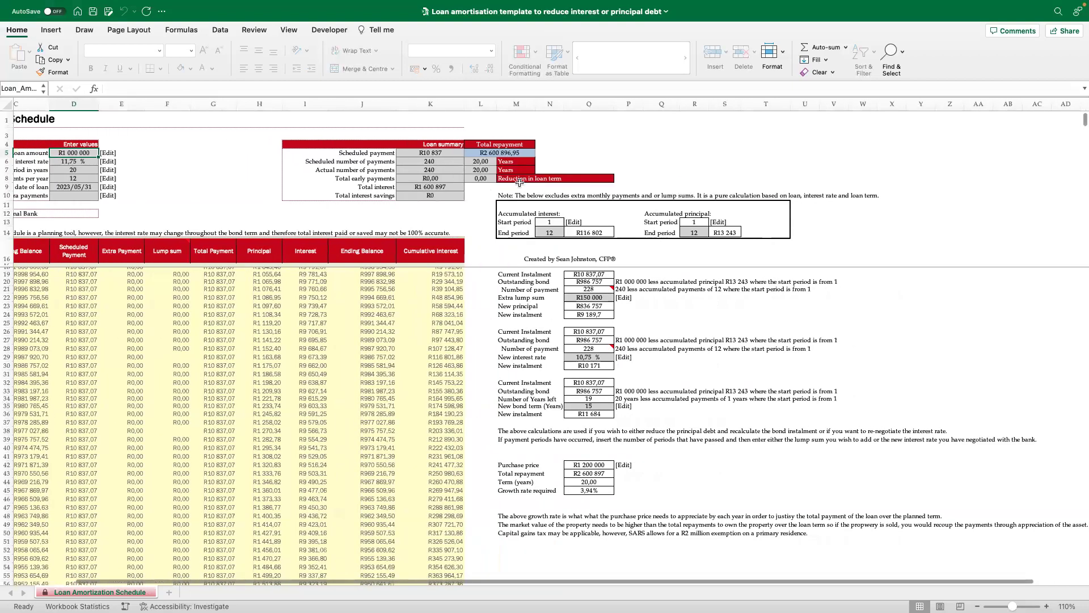
pyautogui.hscroll(-3, 519, 182)
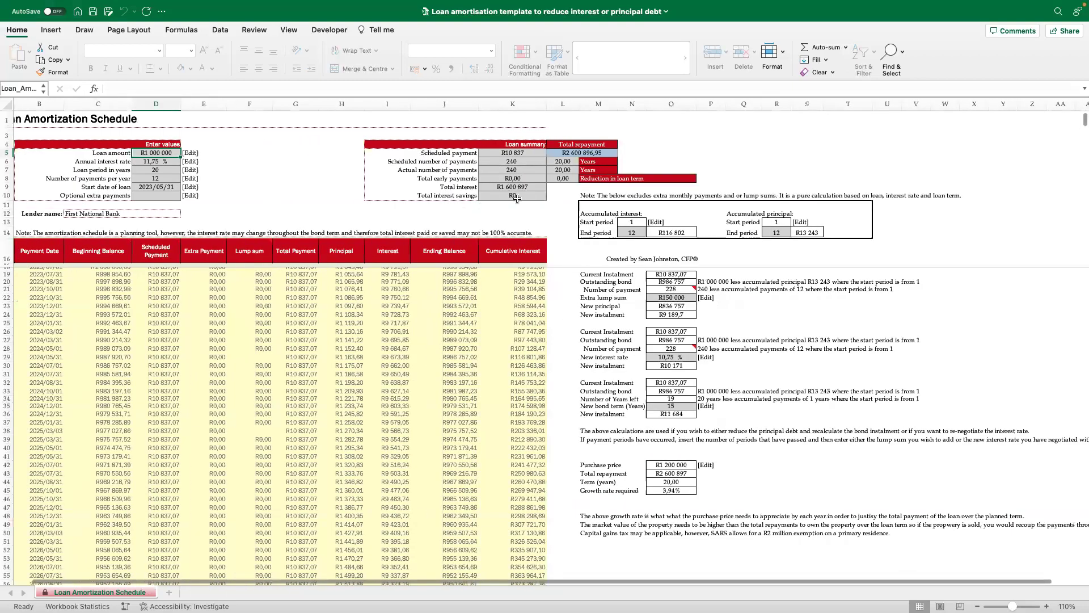
# Set the loan period to 30 years
pyautogui.click(152, 170)
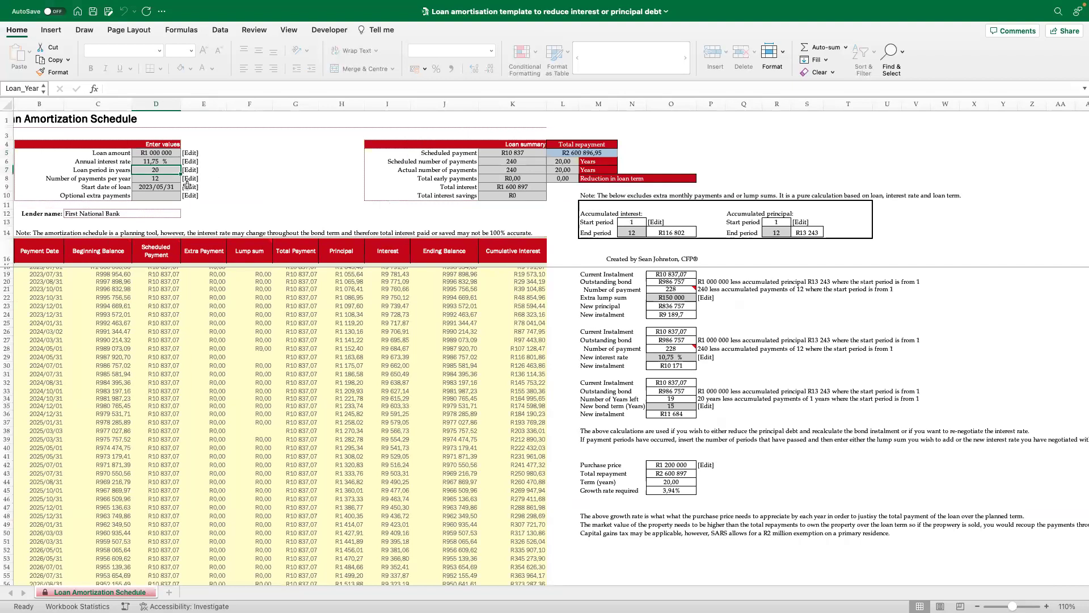
pyautogui.write('30')
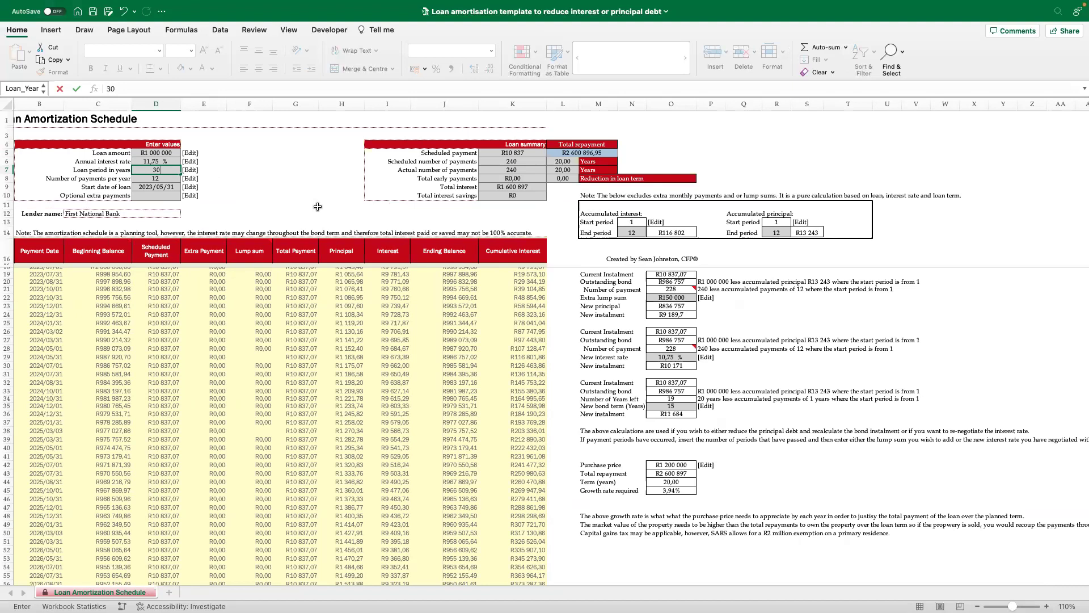
pyautogui.press('Return')
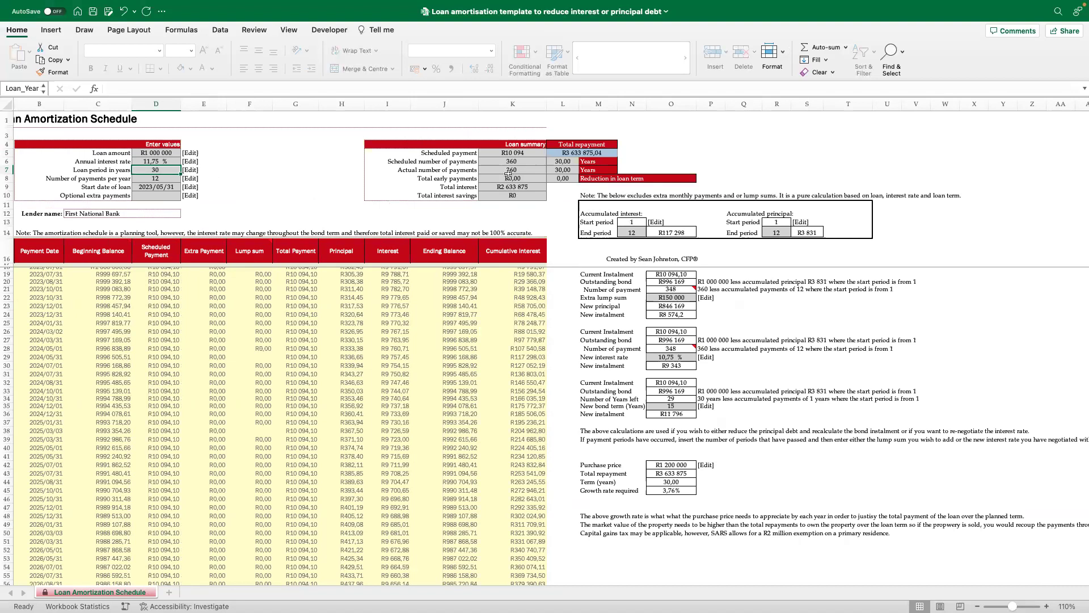
# Set the loan period back to 20 years
pyautogui.hscroll(1, 509, 173)
pyautogui.write('20')
pyautogui.press('Return')
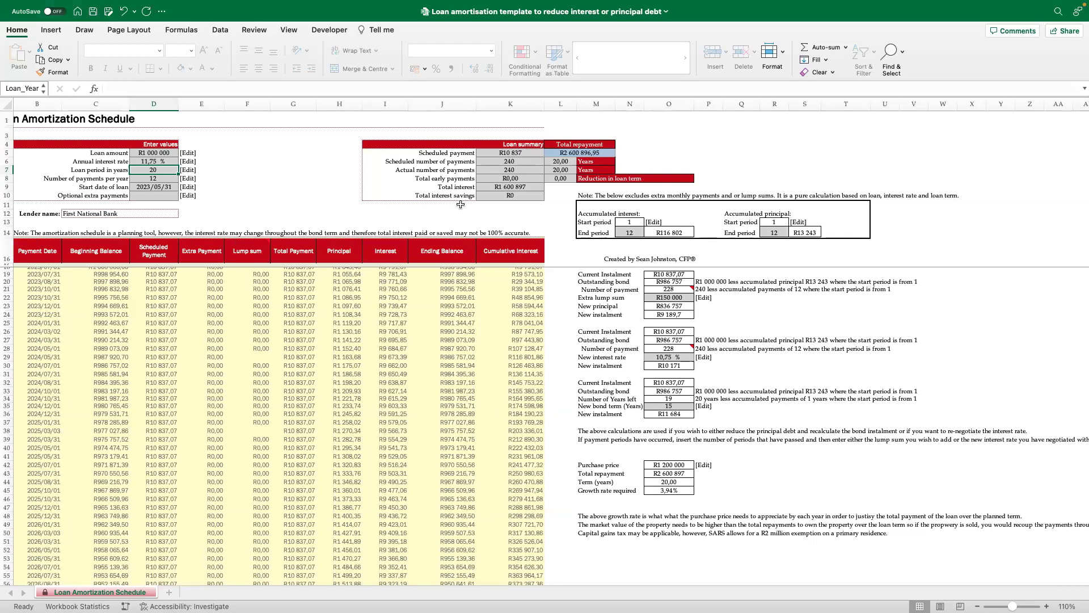
# Change the loan period to 30 years again to compare the loan summary
pyautogui.scroll(1, 397, 292)
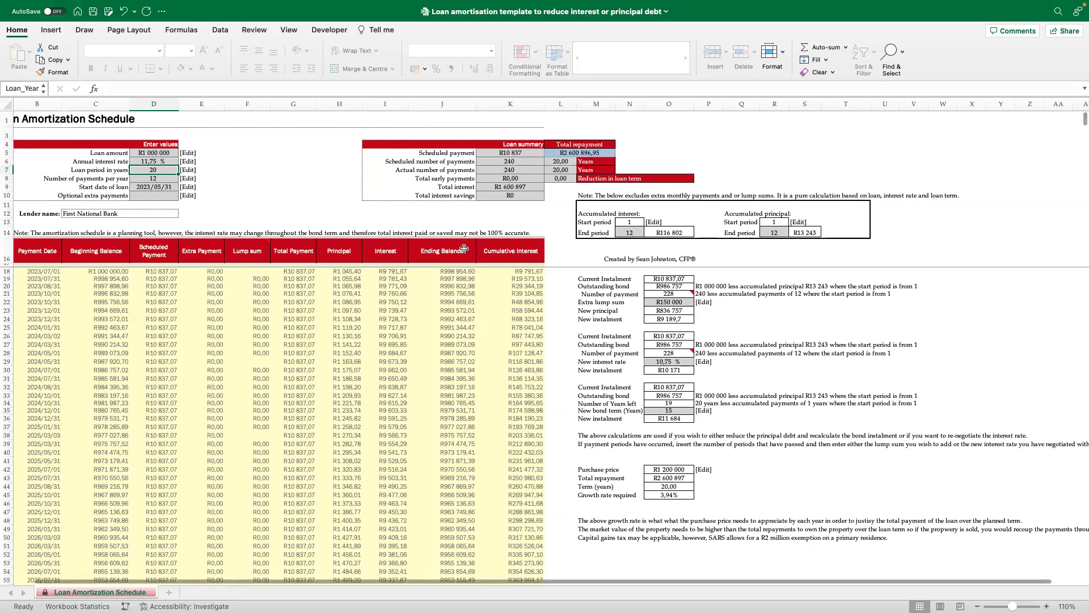
pyautogui.hscroll(-2, 518, 214)
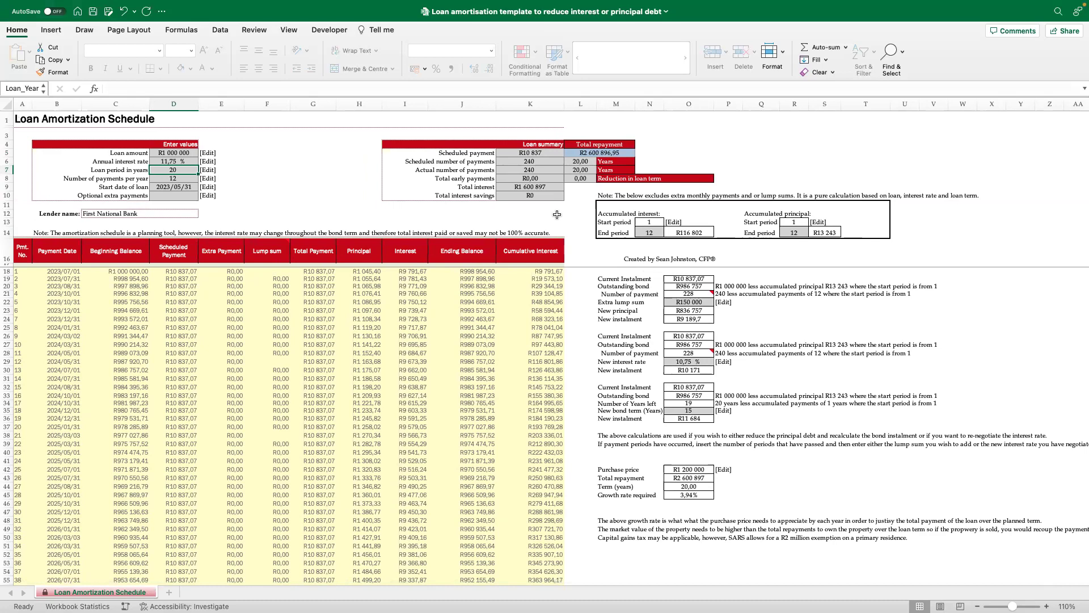
pyautogui.write('30')
pyautogui.press('Return')
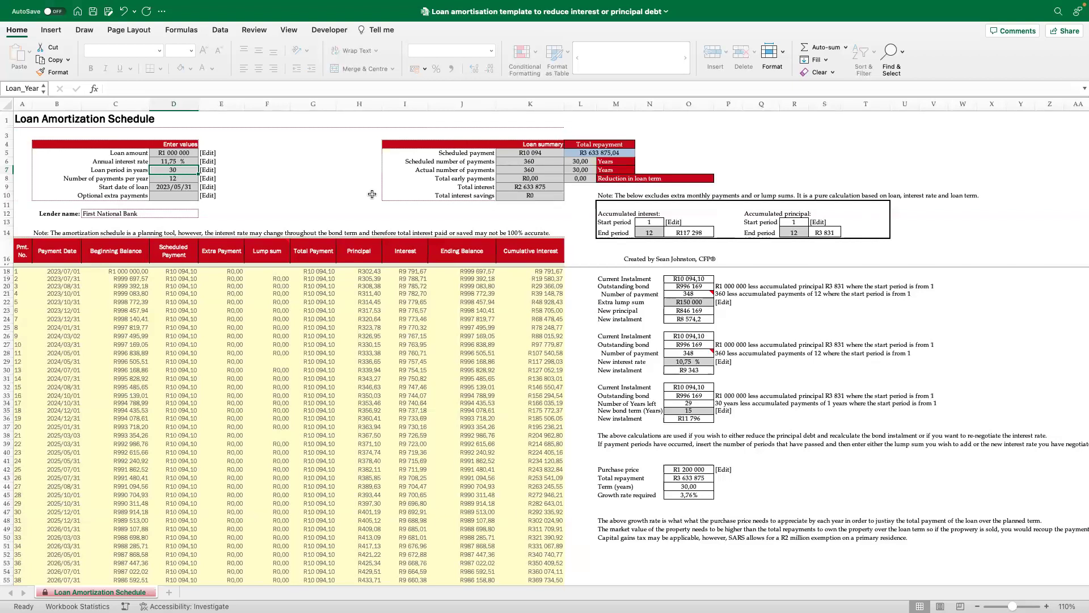
# Restore the loan period to 20 years
pyautogui.write('20')
pyautogui.press('Return')
pyautogui.moveTo(689, 4)
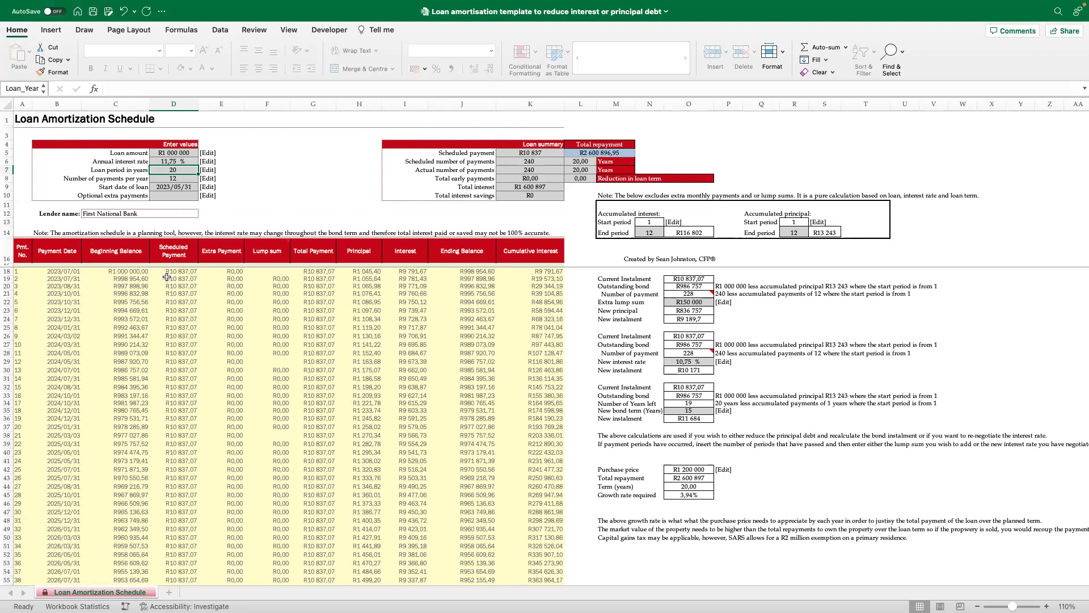
# Select the start date of the loan in the entry values
pyautogui.hscroll(1, 203, 268)
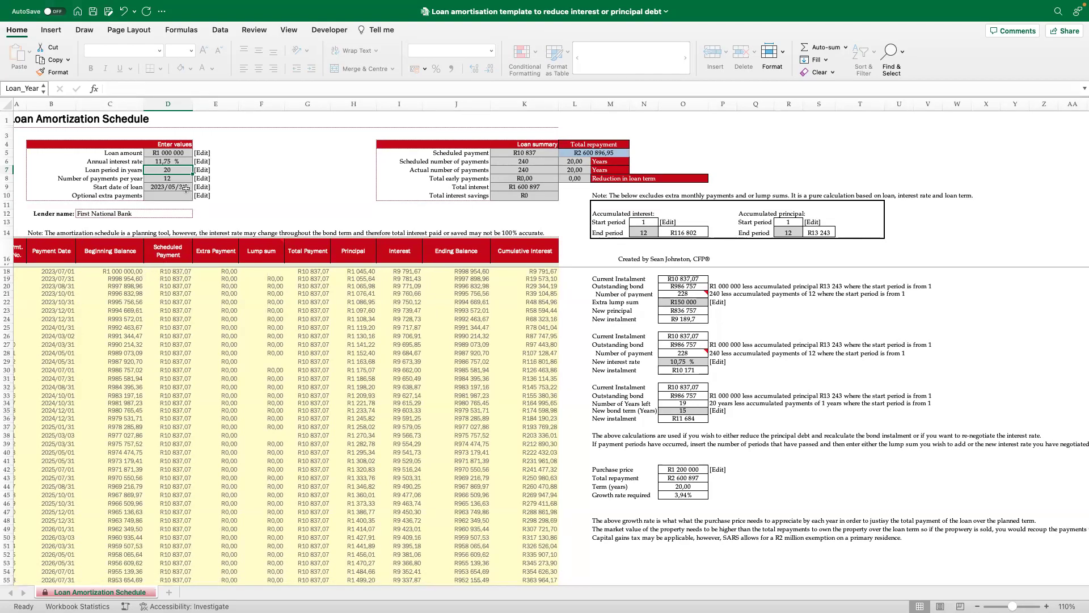
pyautogui.press('Down')
pyautogui.press('Down')
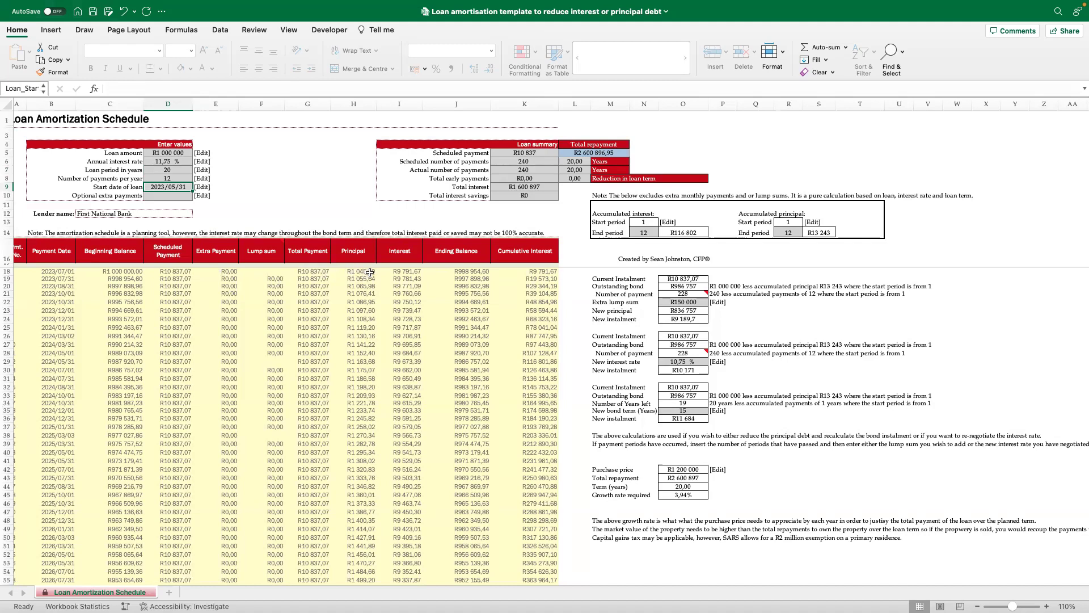
# Review how the principal and interest portions develop through the payment schedule from the first to the final payment
pyautogui.hscroll(-1, 368, 293)
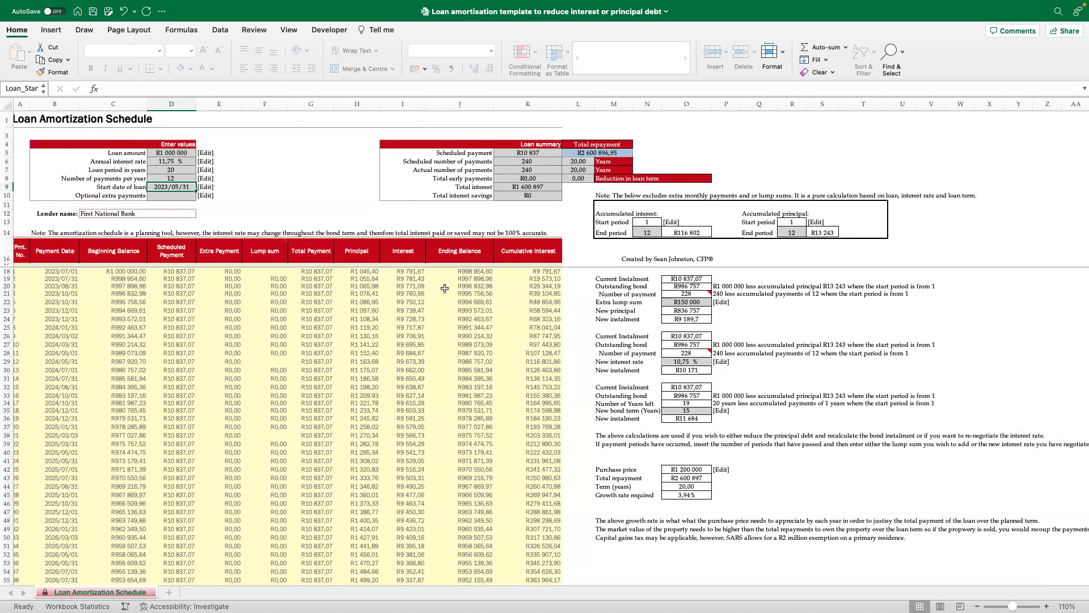
pyautogui.scroll(-2, 445, 289)
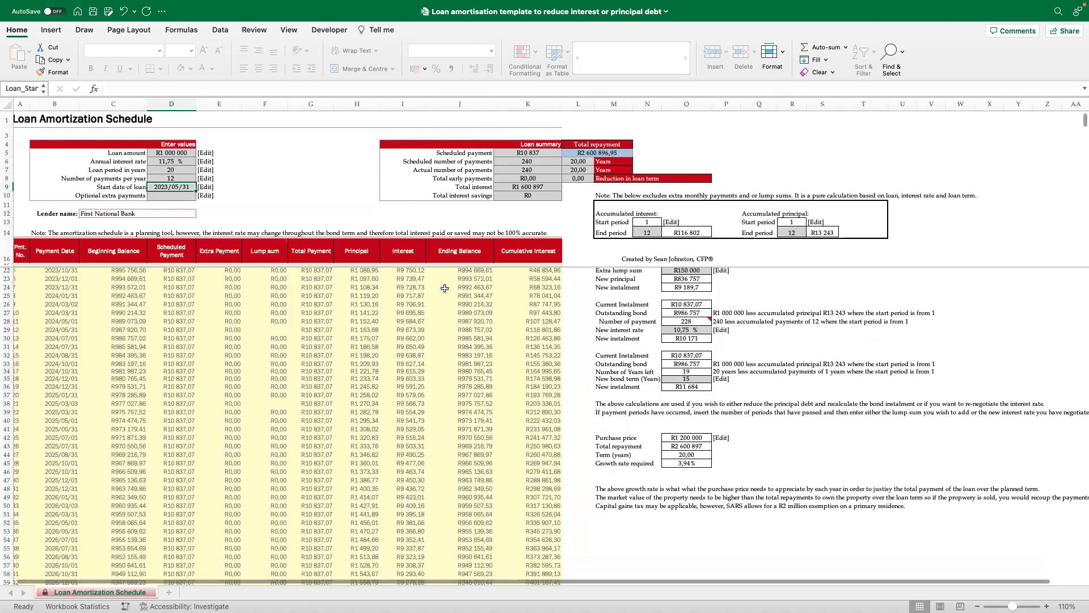
pyautogui.scroll(-4, 445, 289)
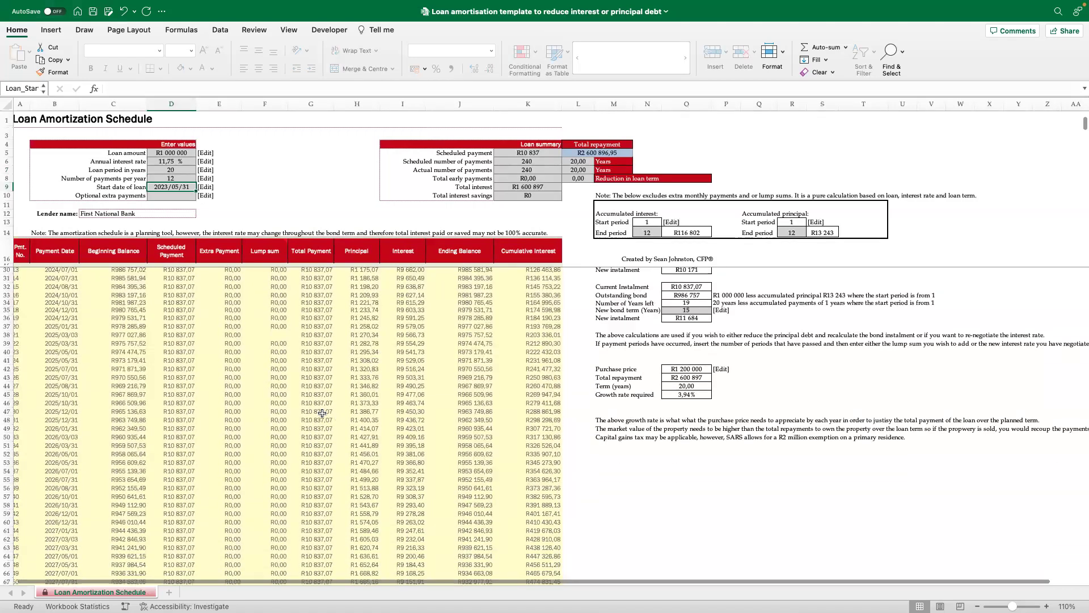
pyautogui.scroll(-2, 366, 367)
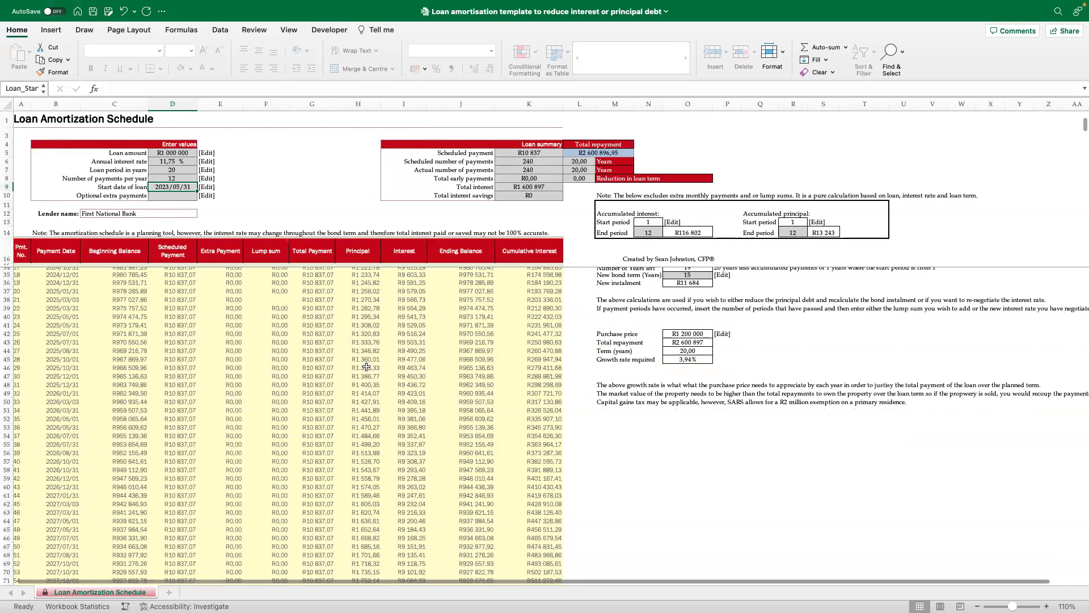
pyautogui.scroll(-5, 366, 367)
pyautogui.scroll(-20, 367, 367)
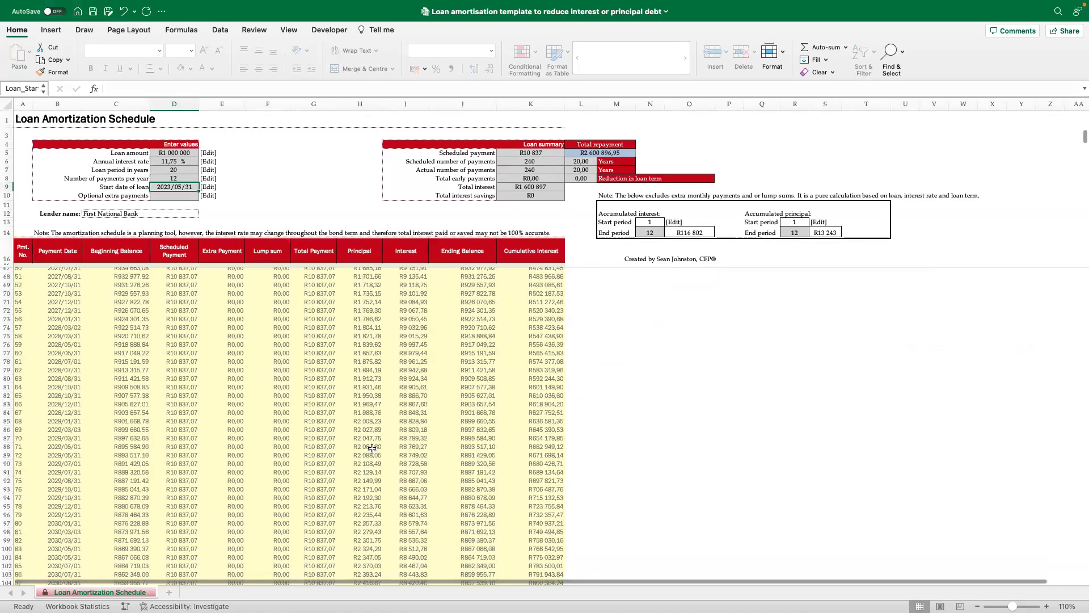
pyautogui.scroll(-10, 372, 449)
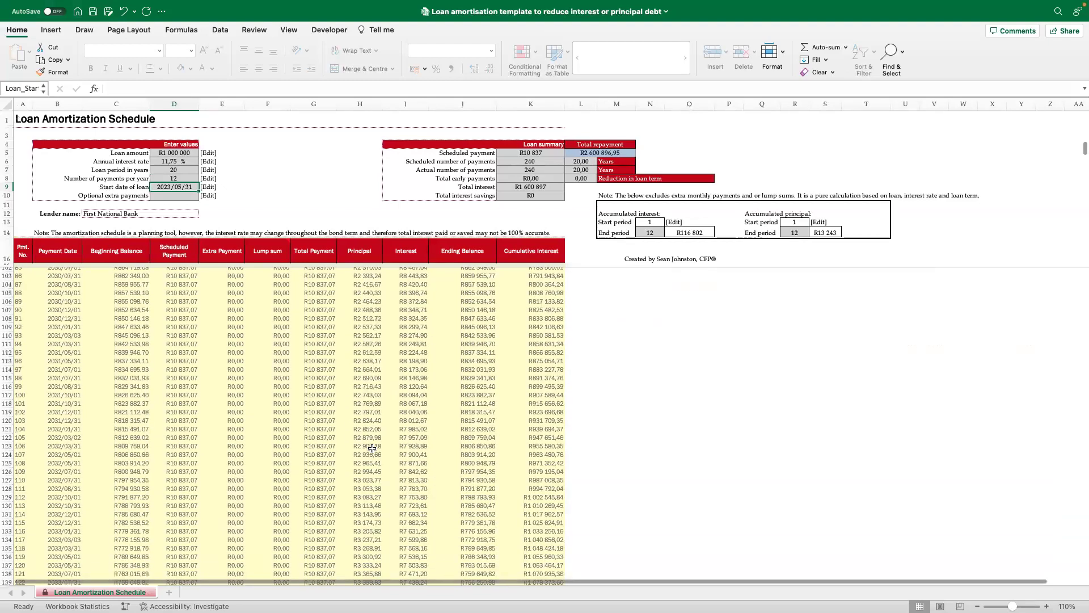
pyautogui.scroll(-18, 373, 449)
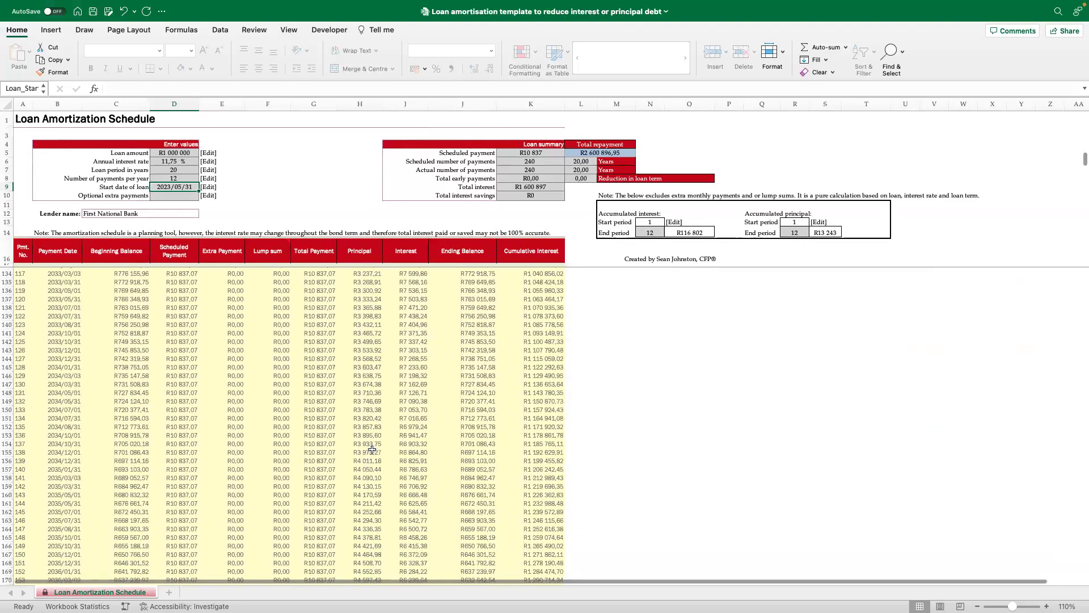
pyautogui.scroll(-20, 372, 448)
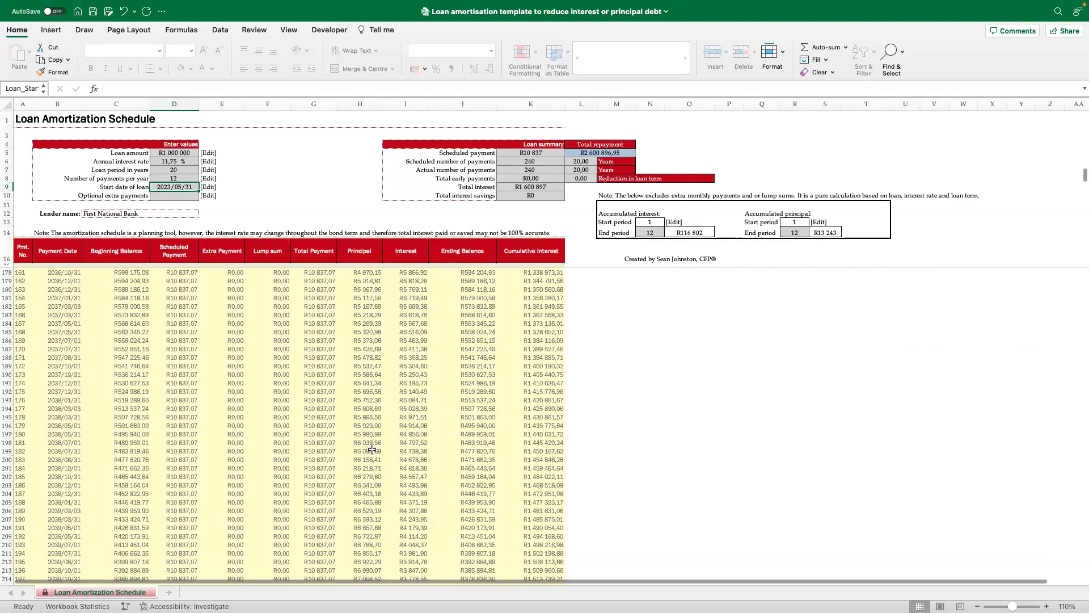
pyautogui.scroll(-4, 372, 449)
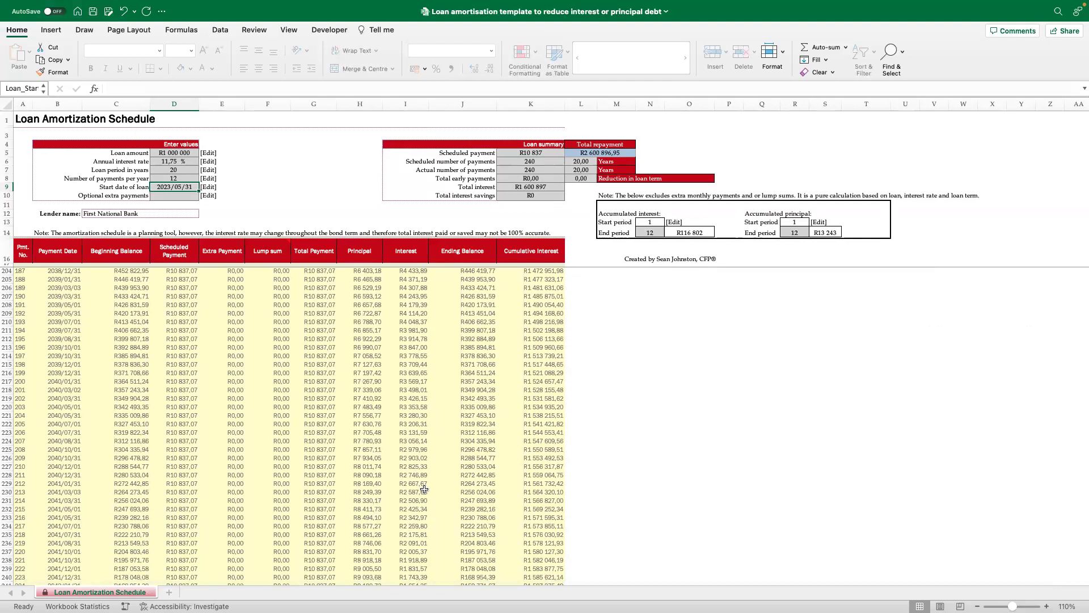
pyautogui.scroll(-5, 368, 503)
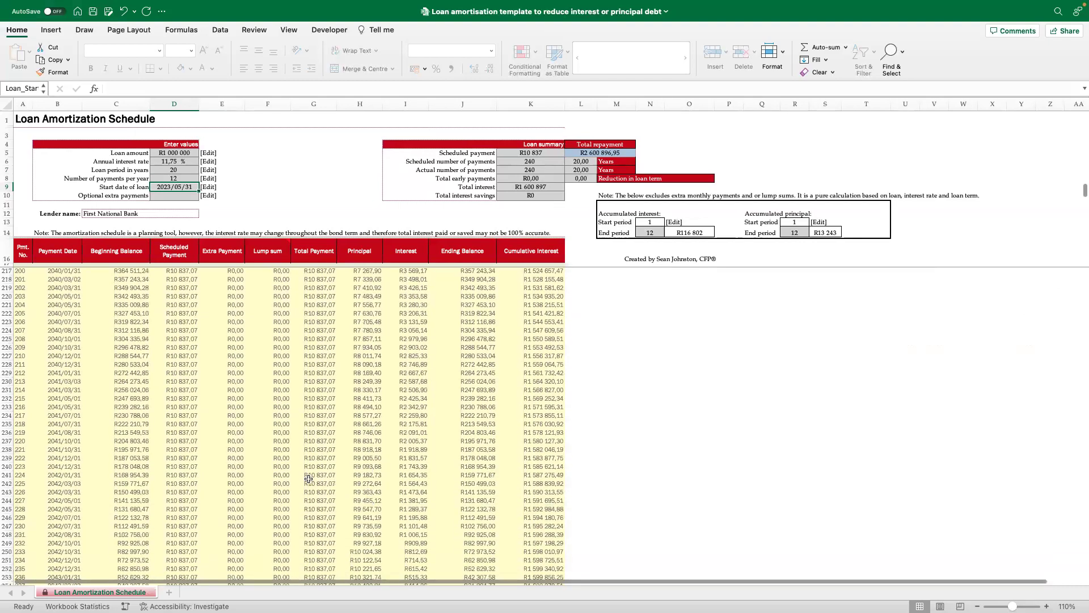
pyautogui.scroll(-4, 314, 532)
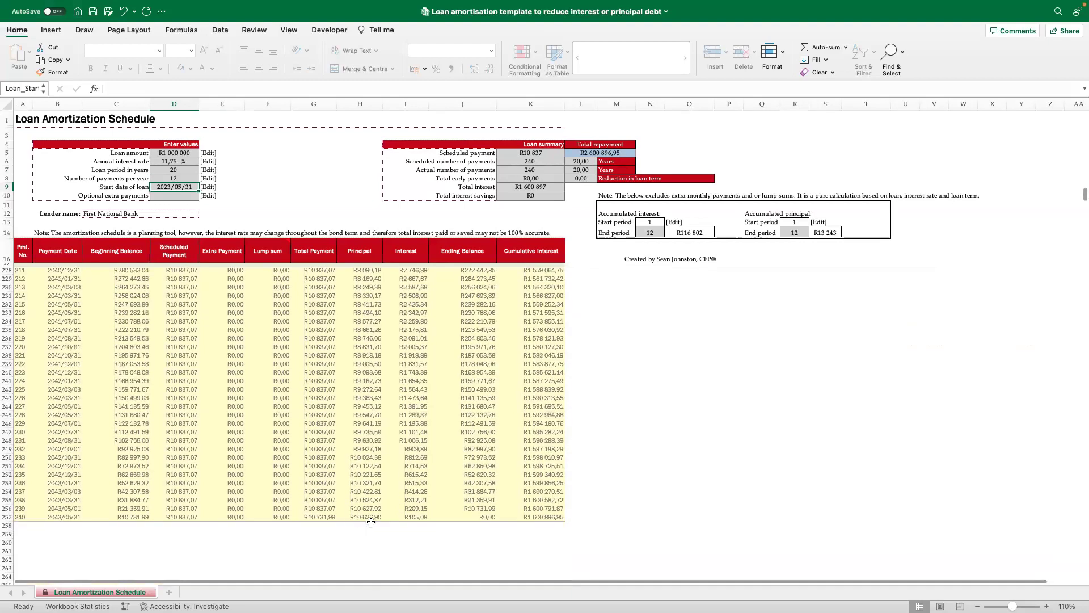
pyautogui.scroll(2, 372, 499)
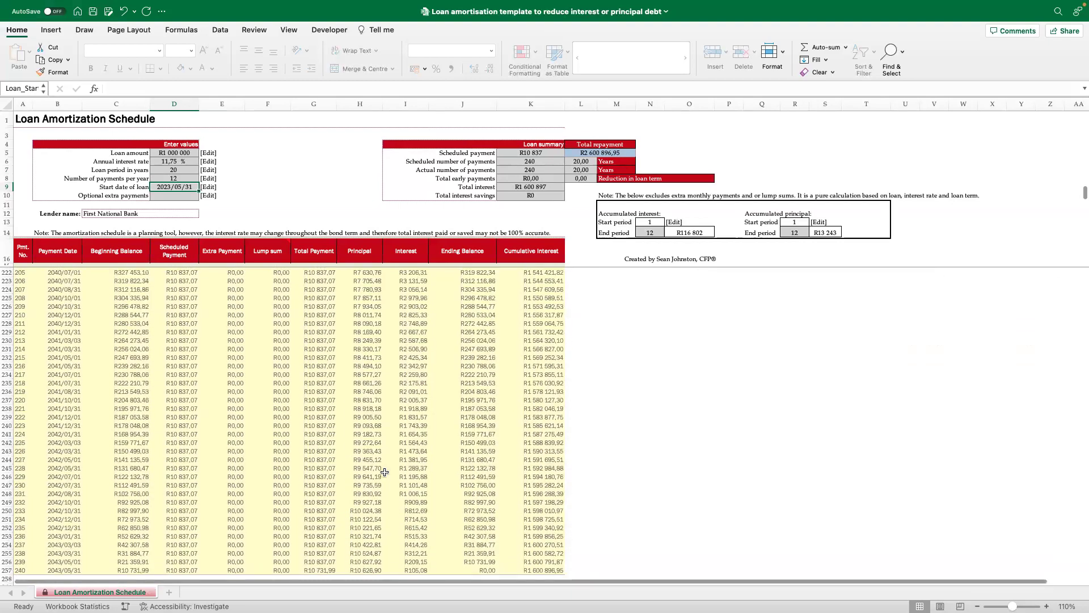
pyautogui.scroll(-1, 376, 474)
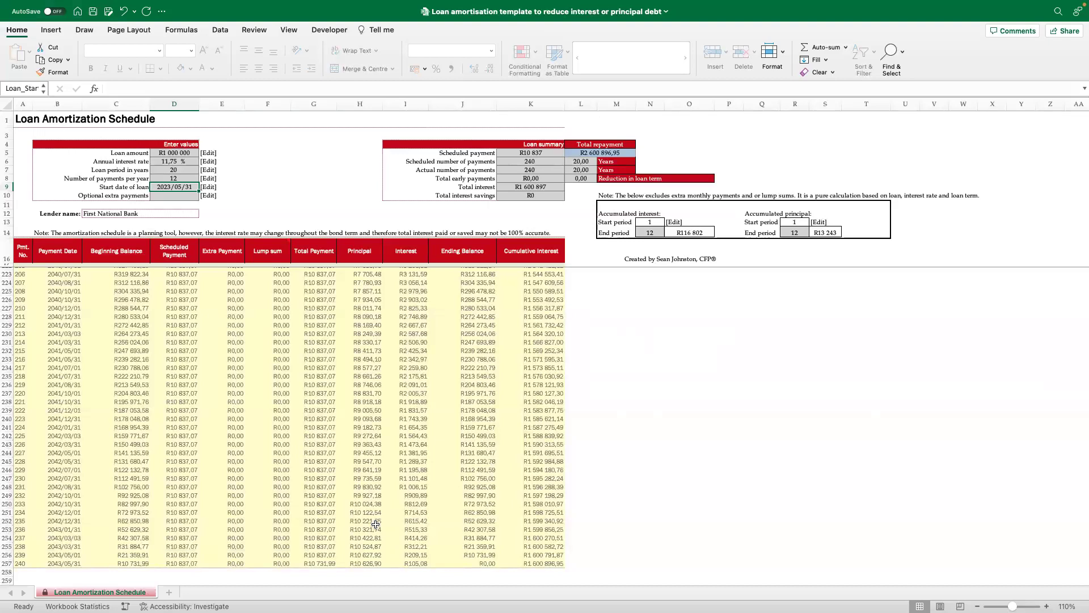
# Compare the principal and interest portions of early, middle and late payments in the schedule
pyautogui.scroll(5, 375, 524)
pyautogui.scroll(20, 375, 524)
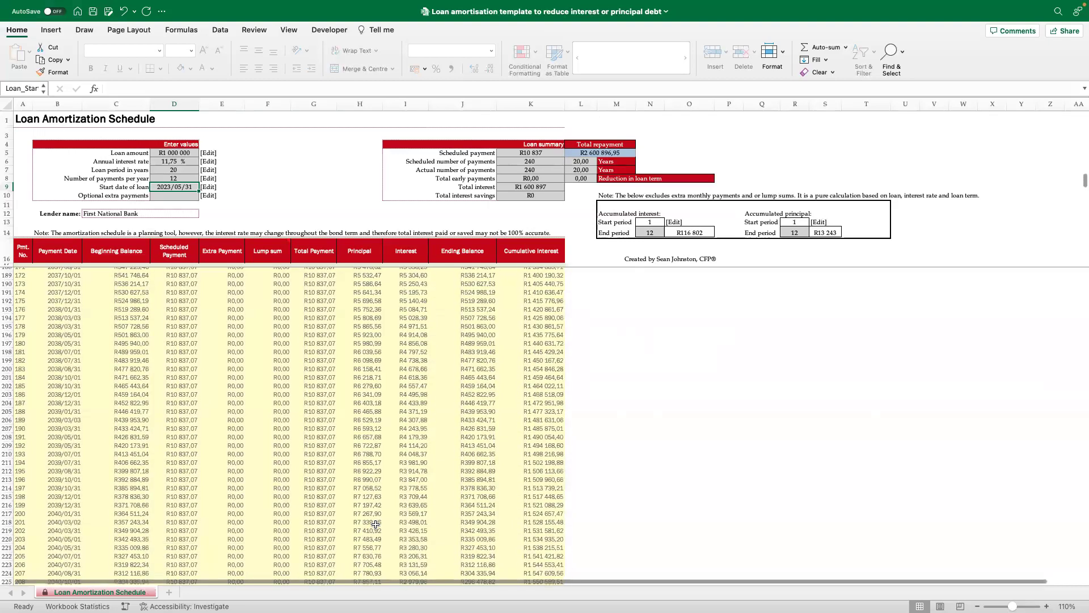
pyautogui.scroll(13, 376, 524)
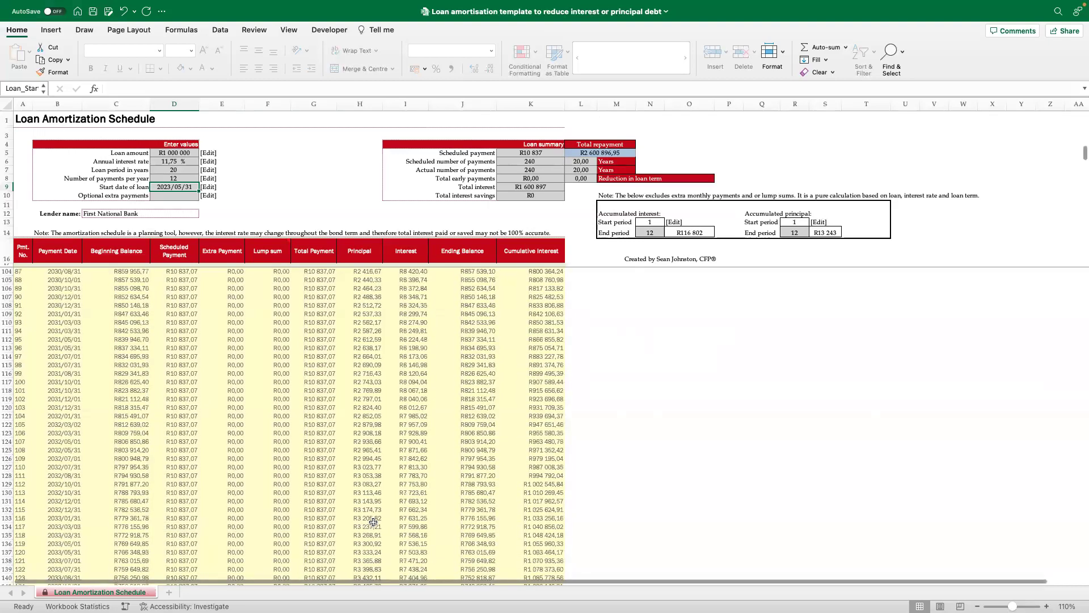
pyautogui.scroll(15, 397, 491)
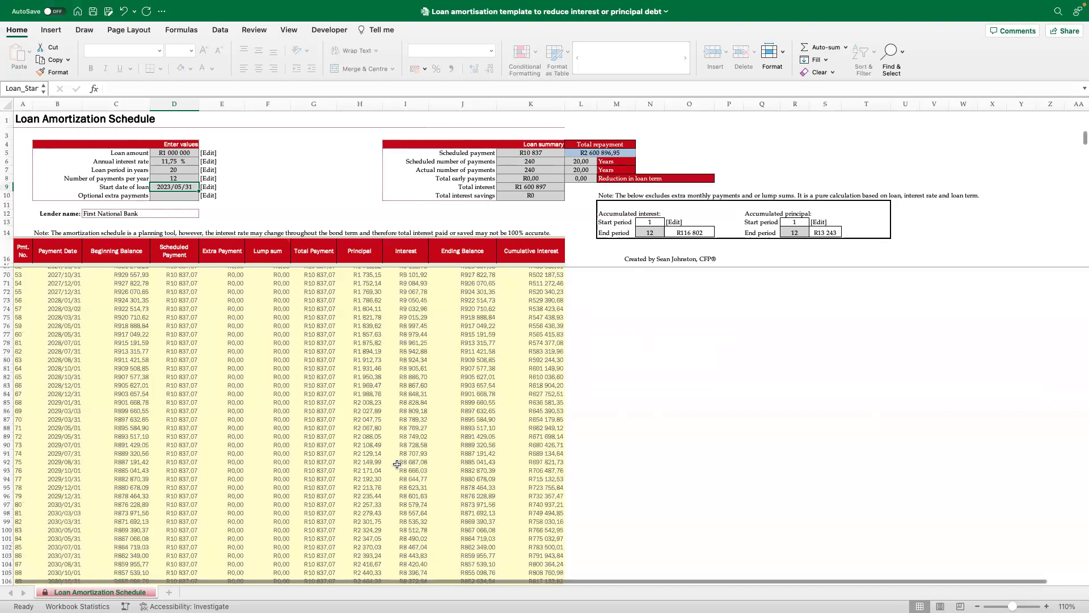
pyautogui.scroll(9, 398, 454)
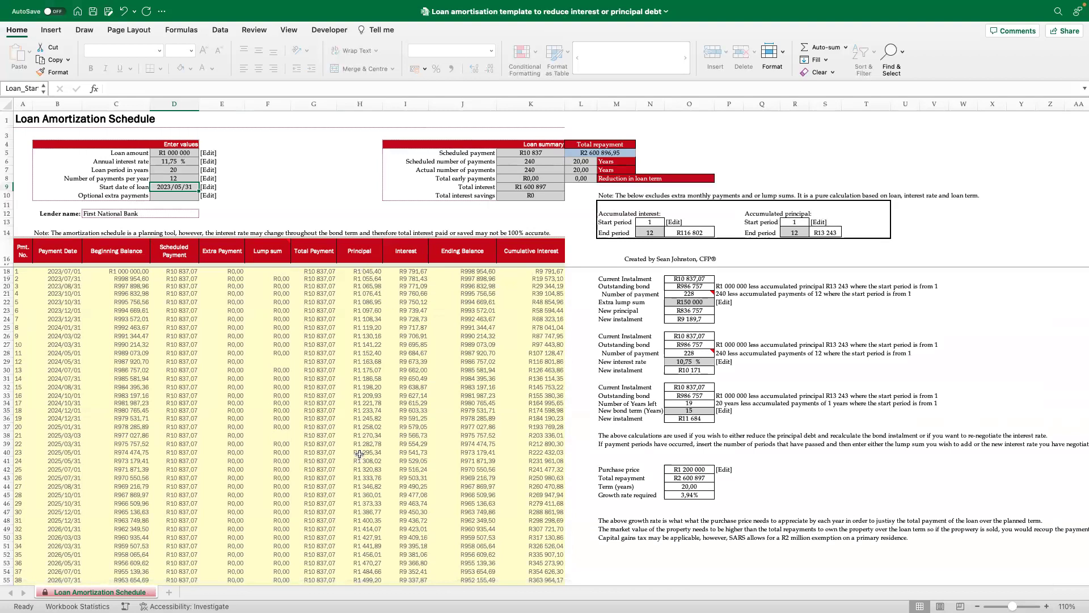
pyautogui.scroll(-20, 364, 441)
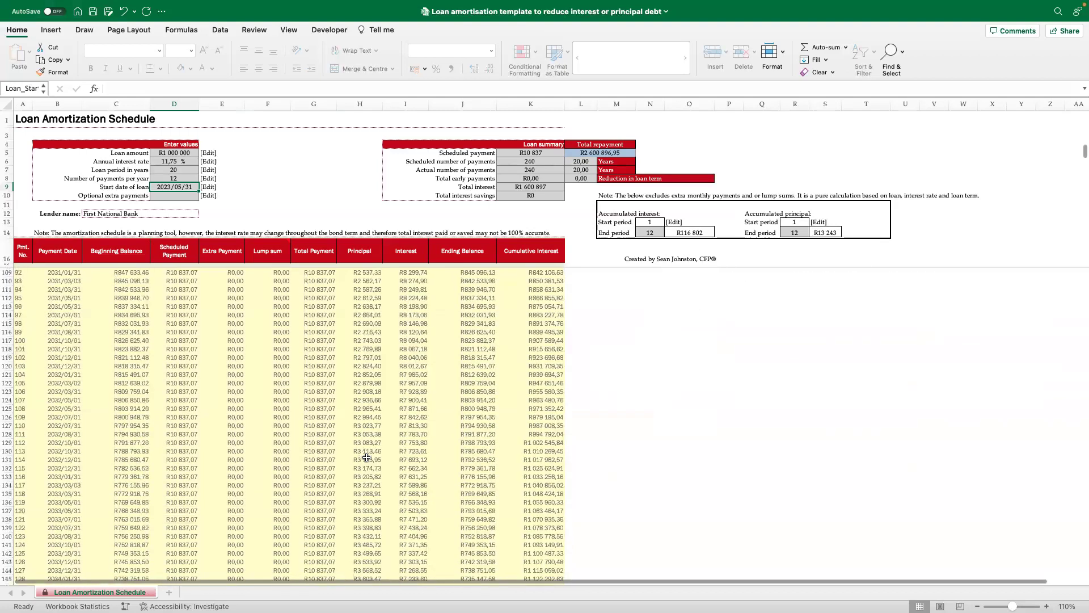
pyautogui.scroll(-20, 366, 457)
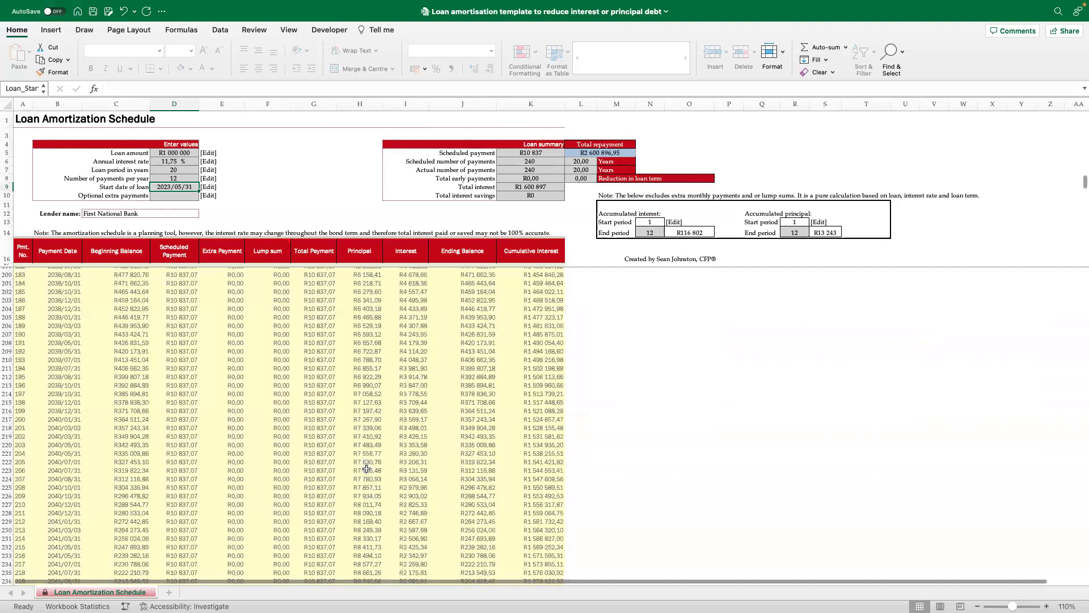
pyautogui.scroll(20, 384, 361)
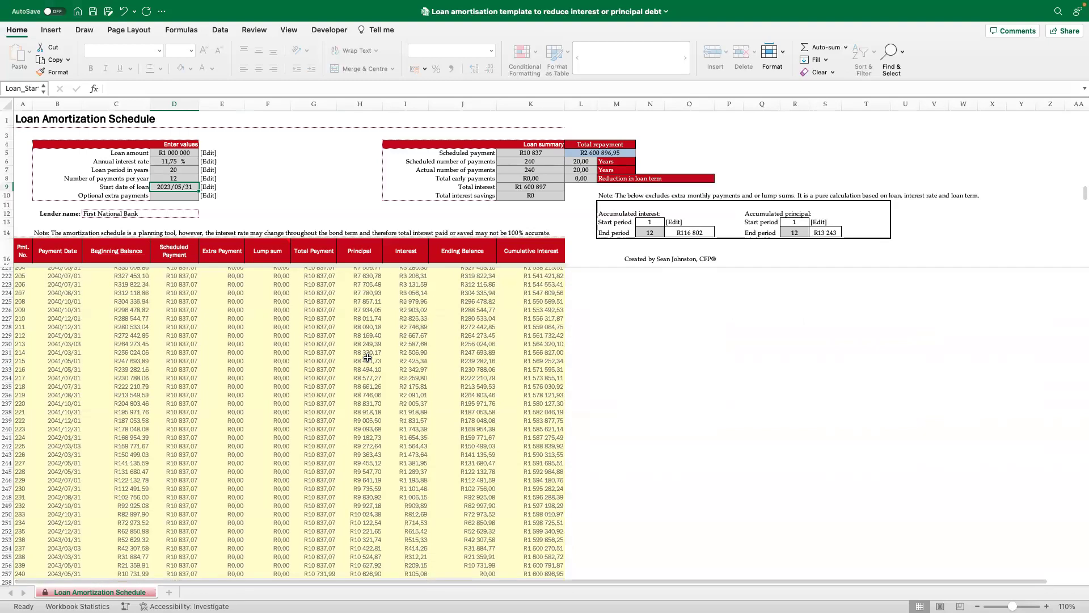
pyautogui.scroll(20, 385, 361)
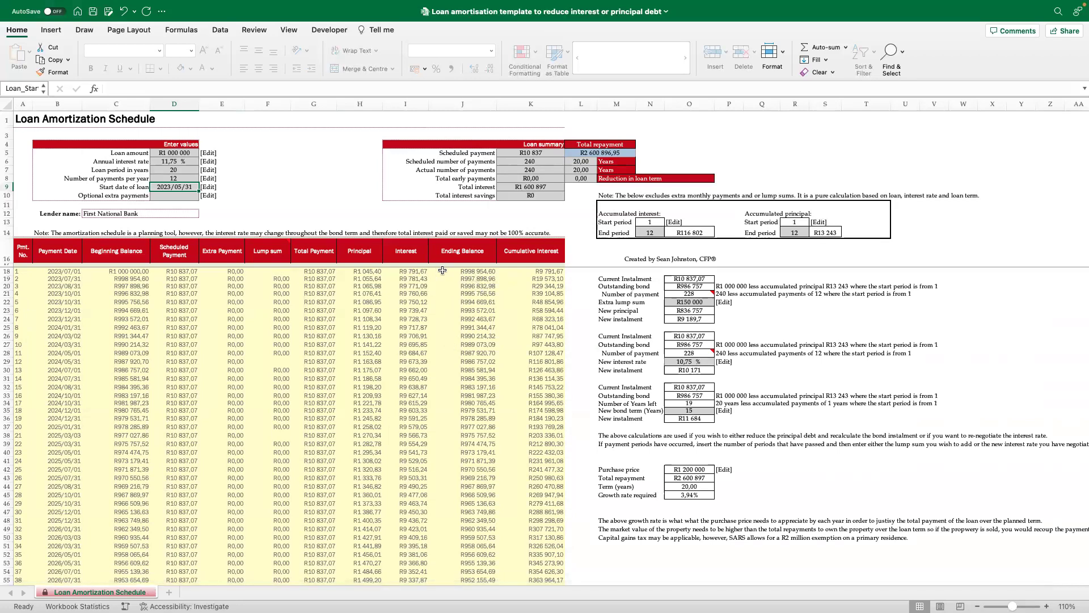
# Follow the cumulative interest column down to the last payment and return to the first payment
pyautogui.scroll(-20, 544, 467)
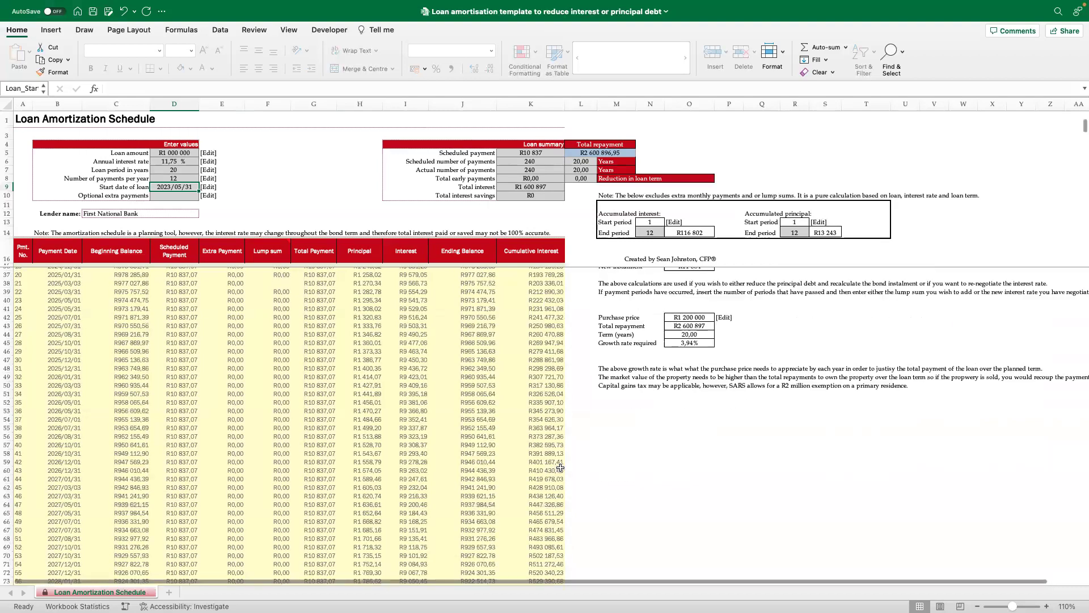
pyautogui.scroll(-20, 560, 467)
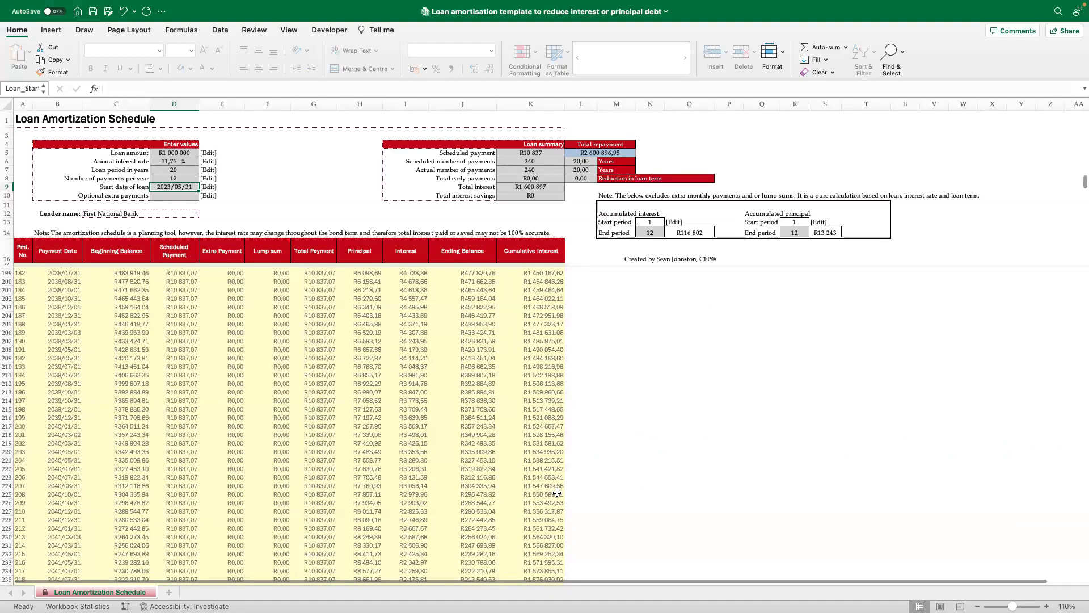
pyautogui.scroll(-12, 556, 493)
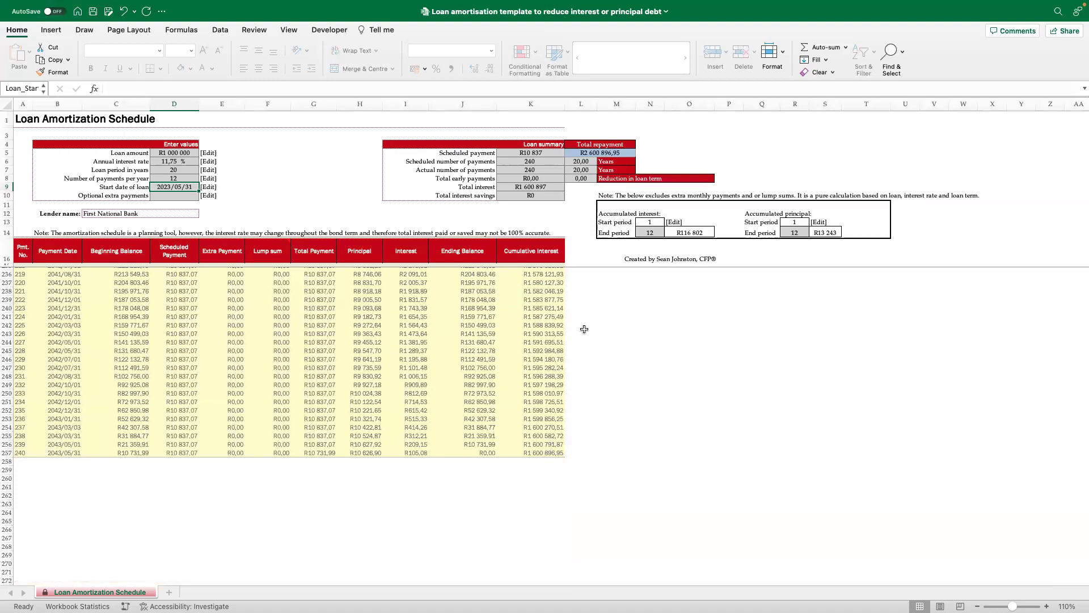
pyautogui.scroll(20, 454, 406)
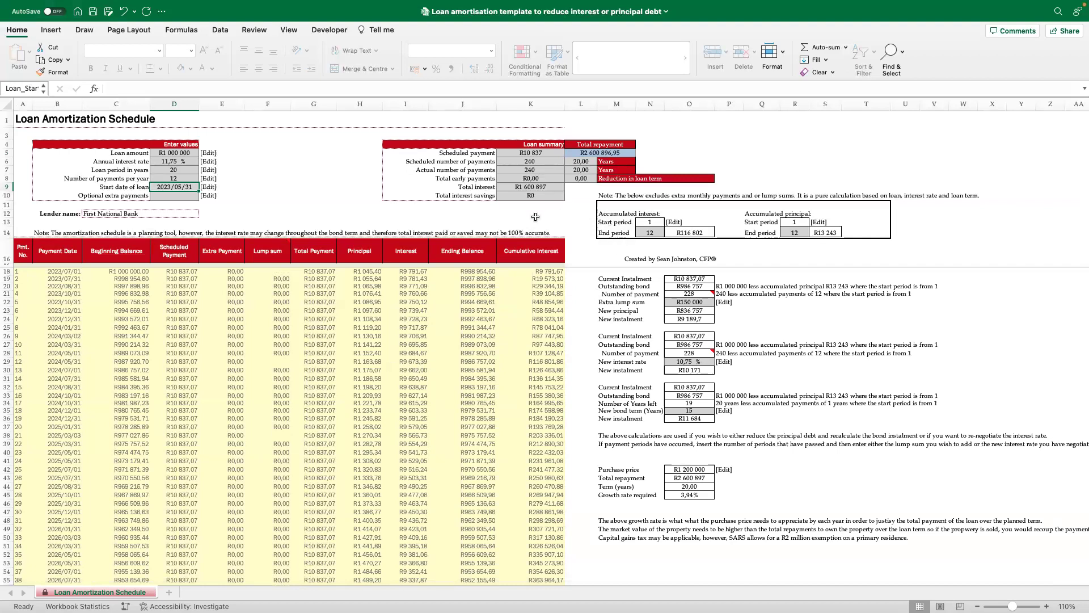
# Set the optional extra payments to R4 500 to see their effect on the loan summary
pyautogui.click(193, 195)
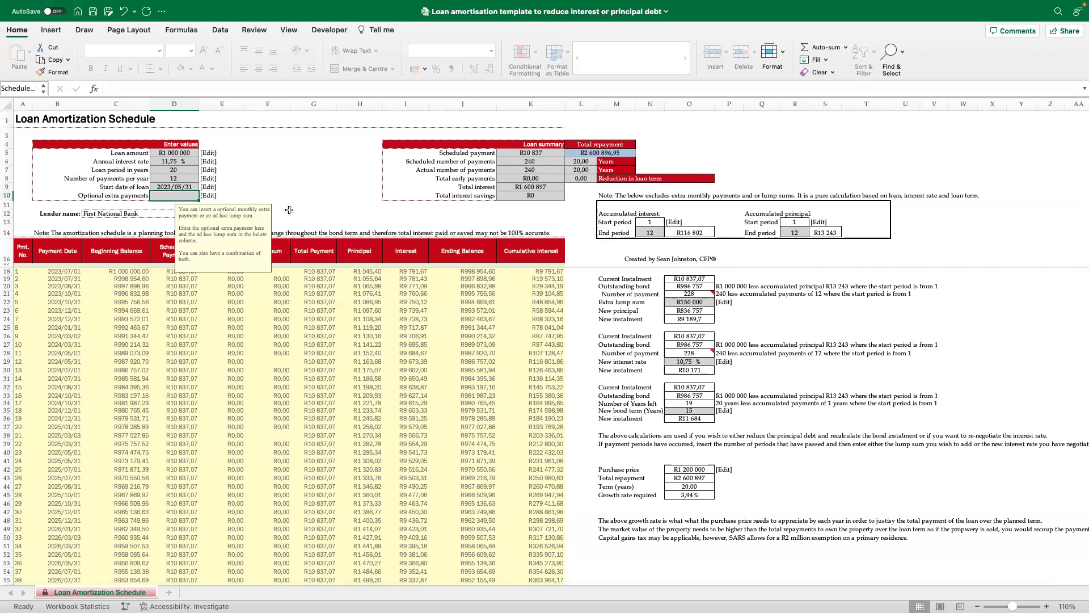
pyautogui.write('4500')
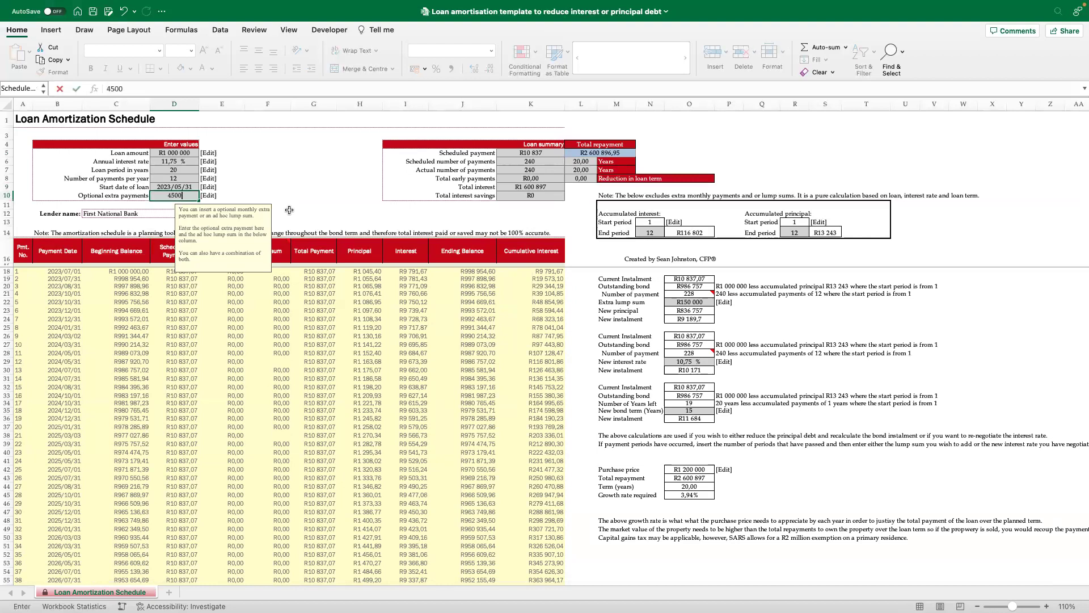
pyautogui.press('Return')
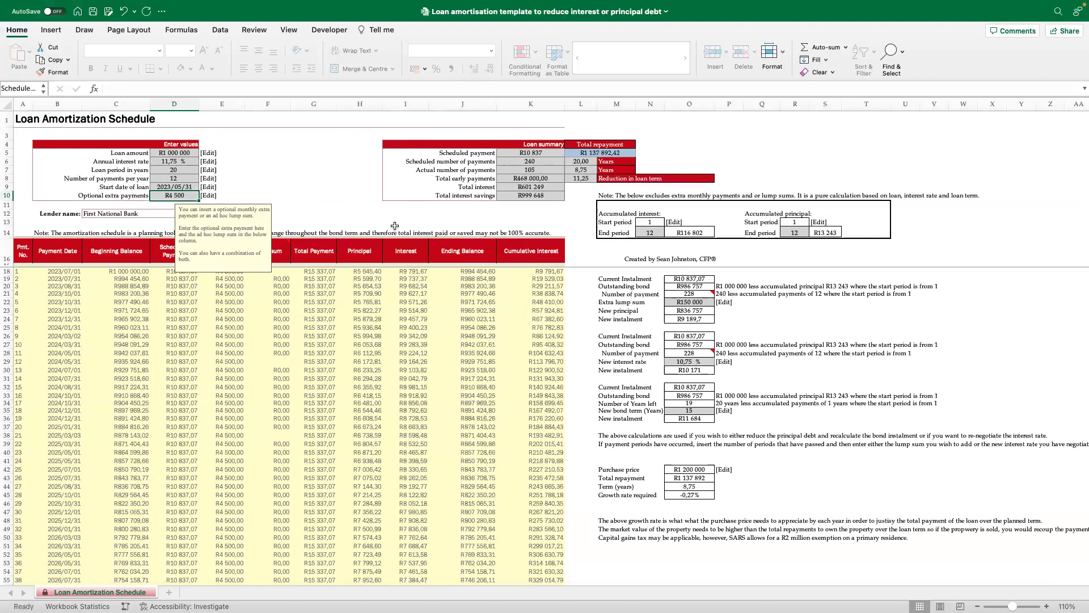
pyautogui.click(196, 188)
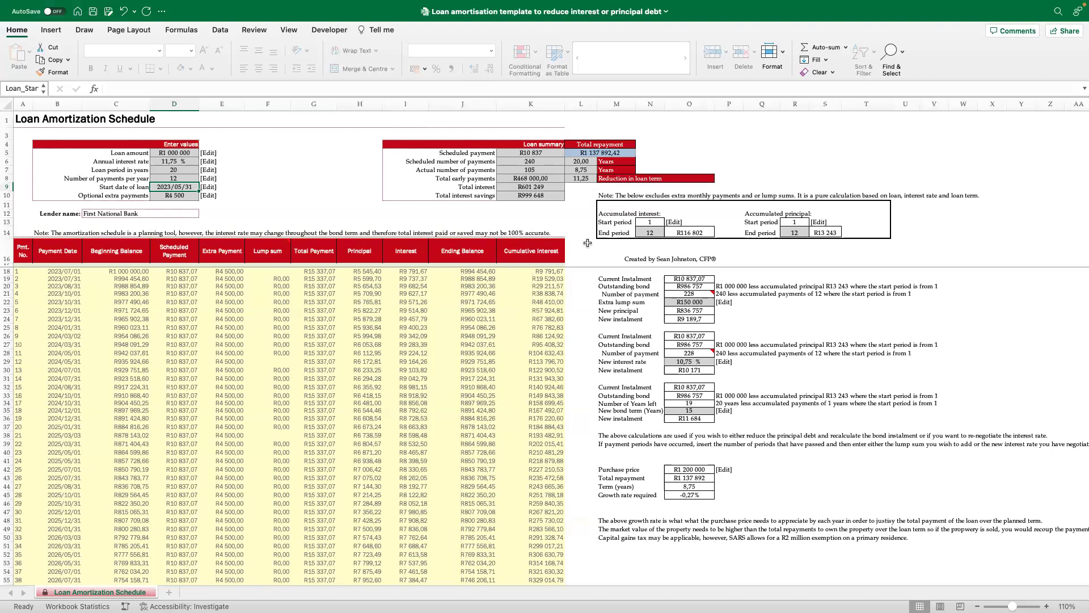
pyautogui.hscroll(2, 567, 236)
pyautogui.hscroll(-2, 547, 228)
pyautogui.scroll(-1, 431, 284)
pyautogui.scroll(1, 374, 290)
pyautogui.moveTo(567, 6)
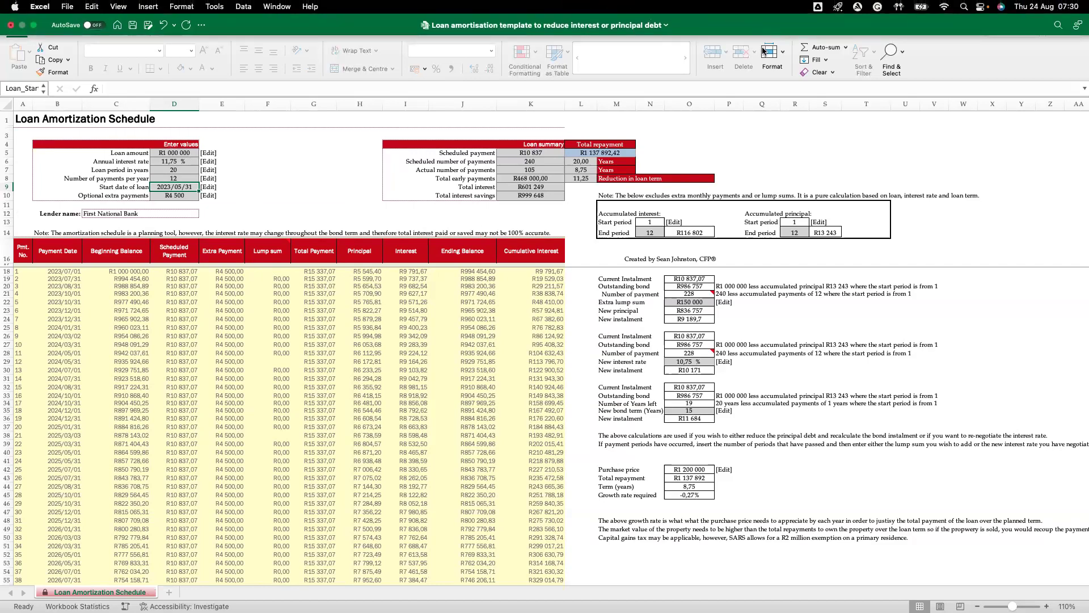
# Change the optional extra payments in the entry values to R2 000
pyautogui.scroll(-3, 534, 241)
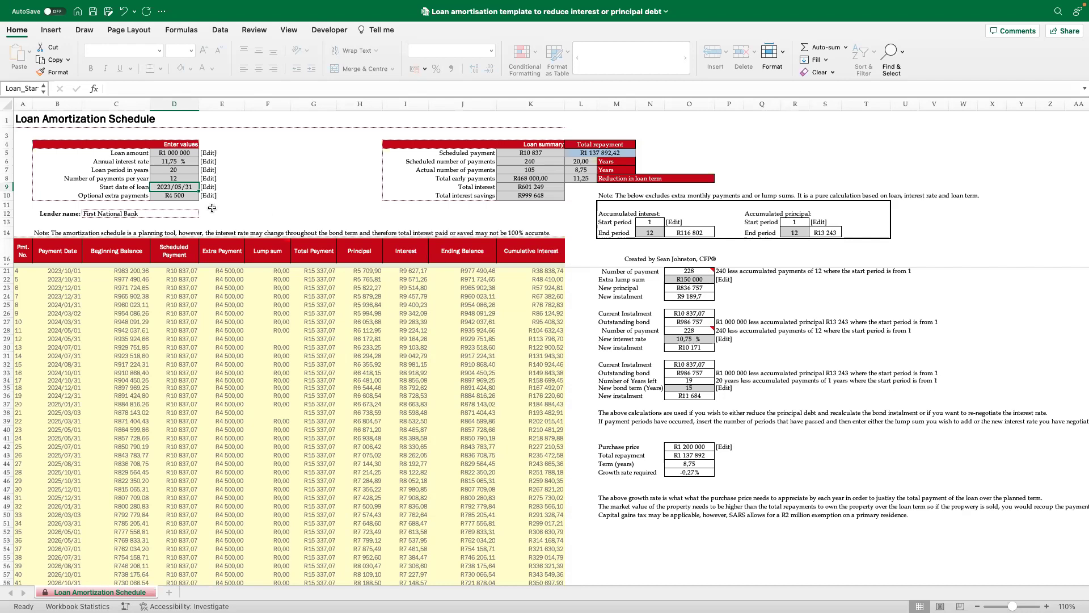
pyautogui.click(179, 196)
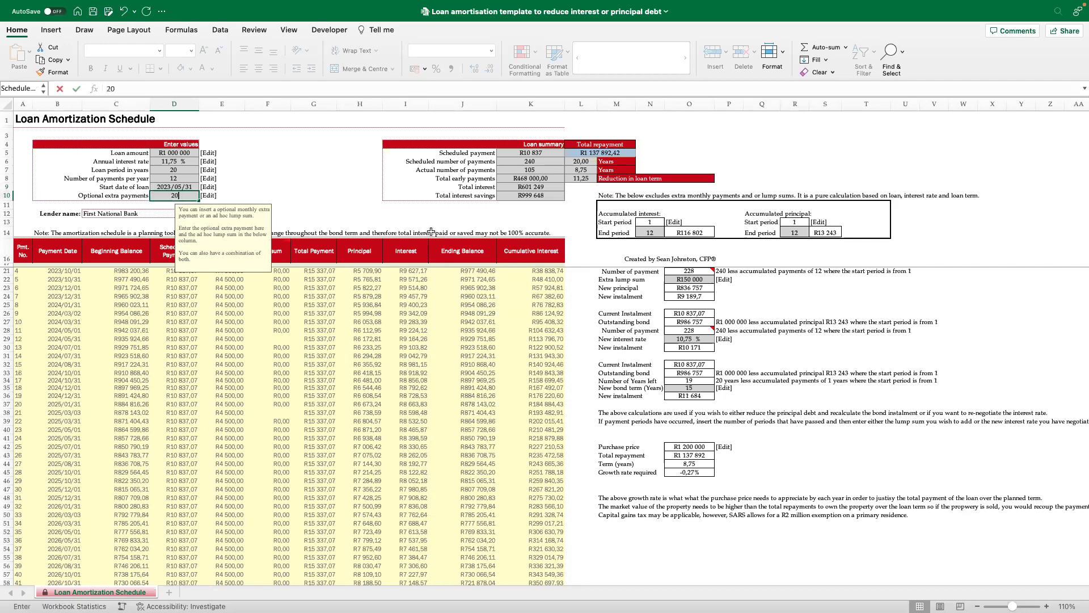
pyautogui.write('2000')
pyautogui.press('Return')
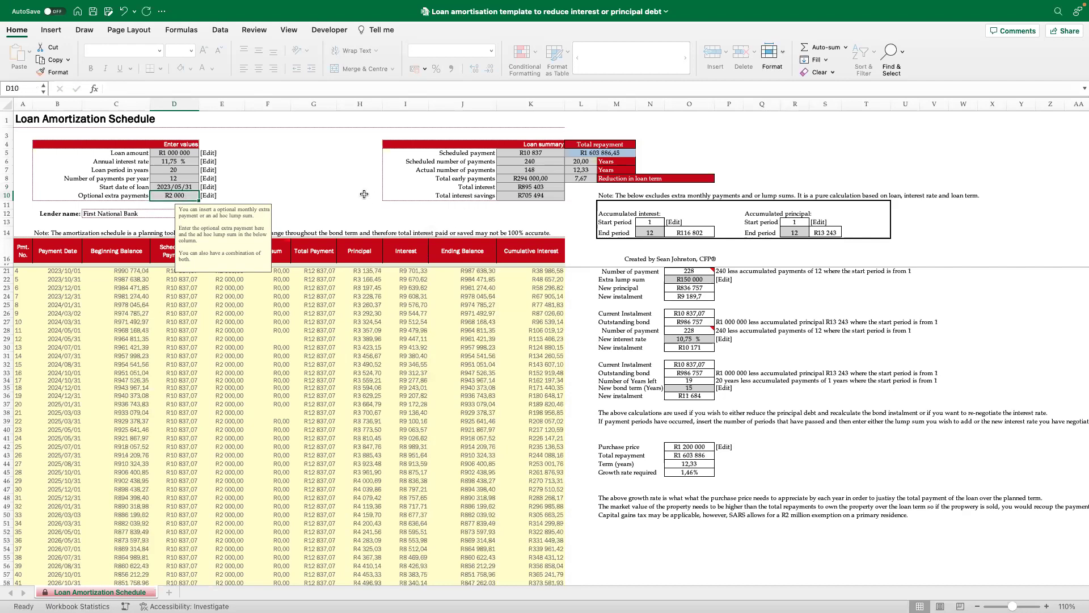
pyautogui.click(173, 186)
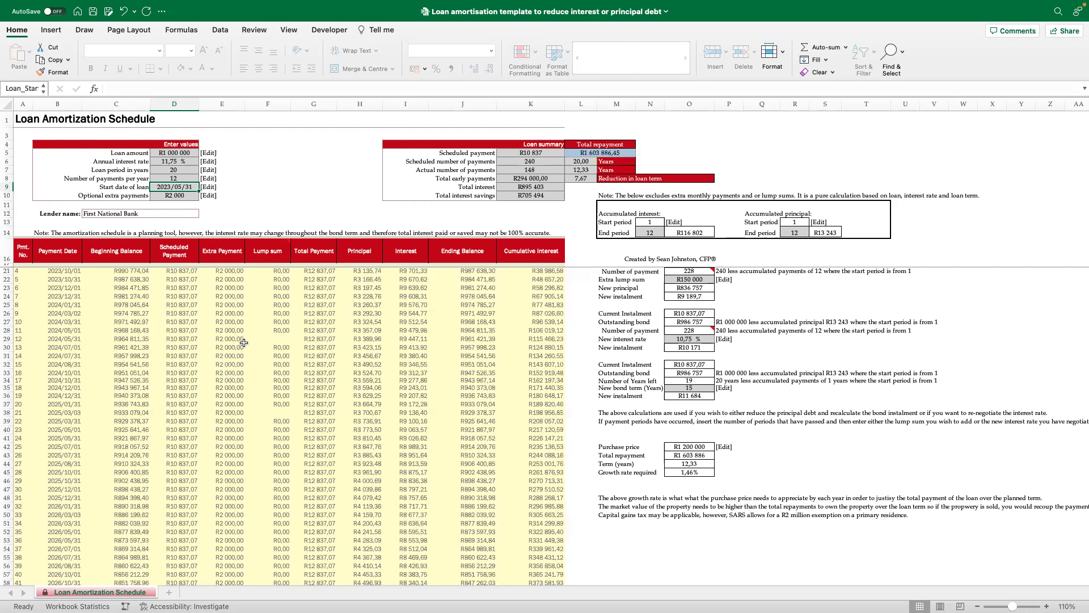
pyautogui.scroll(3, 261, 342)
pyautogui.hscroll(1, 261, 343)
pyautogui.hscroll(1, 261, 343)
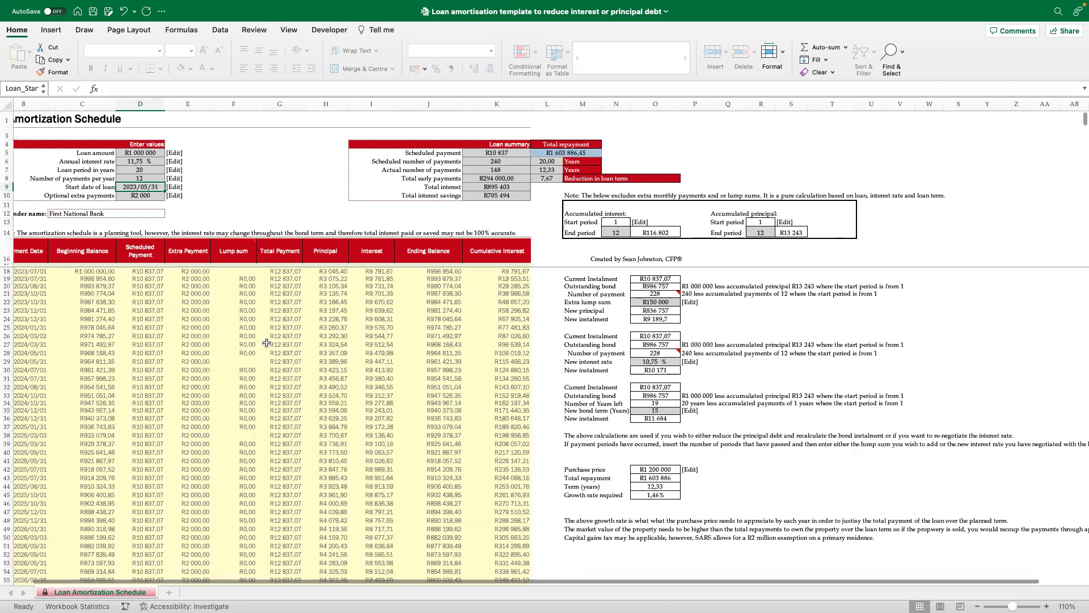
# Enter a lump sum of R300 000 for payment 21 in the schedule and reduce it to R30 000
pyautogui.hscroll(-1, 267, 343)
pyautogui.scroll(-1, 267, 342)
pyautogui.click(275, 424)
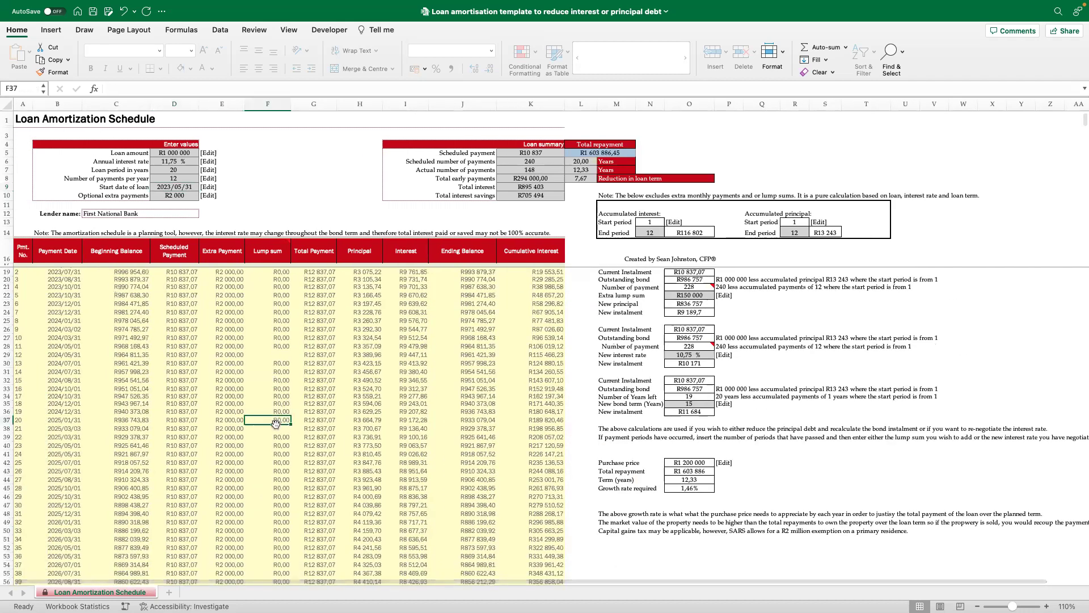
pyautogui.click(276, 426)
pyautogui.write('300 000')
pyautogui.press('Return')
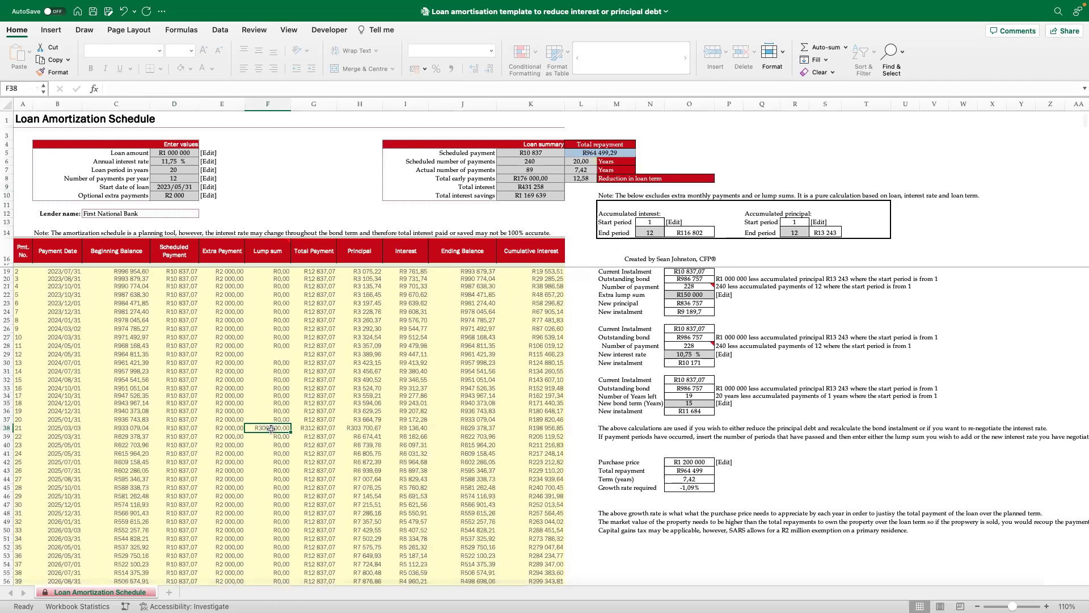
pyautogui.write('30000')
pyautogui.click(289, 392)
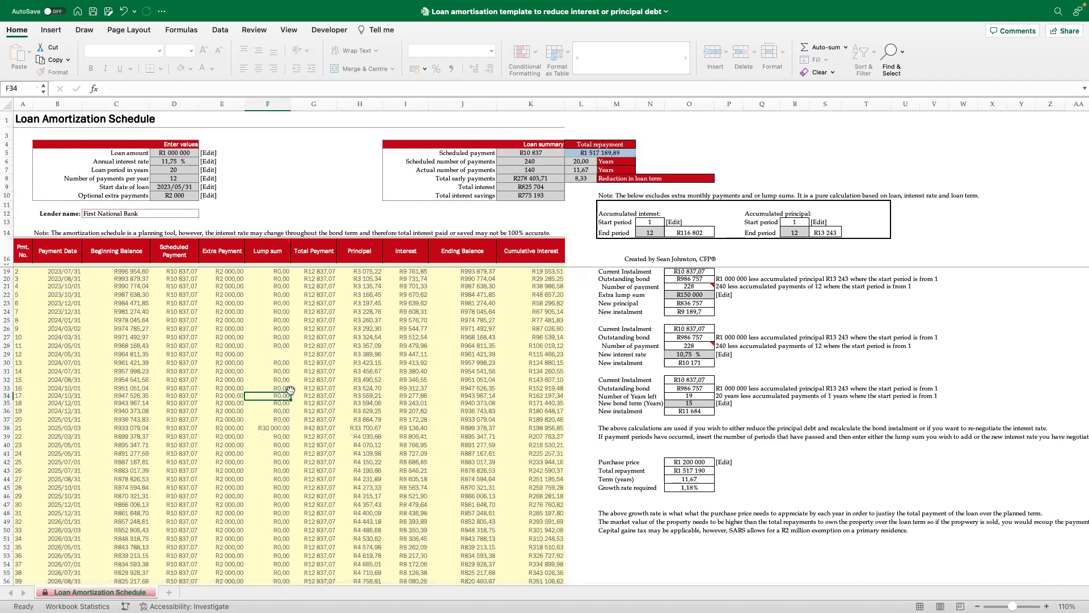
# Add a lump sum of R50 000 at payment 50 and review its effect on the loan summary
pyautogui.scroll(-10, 290, 391)
pyautogui.click(287, 426)
pyautogui.write('50000')
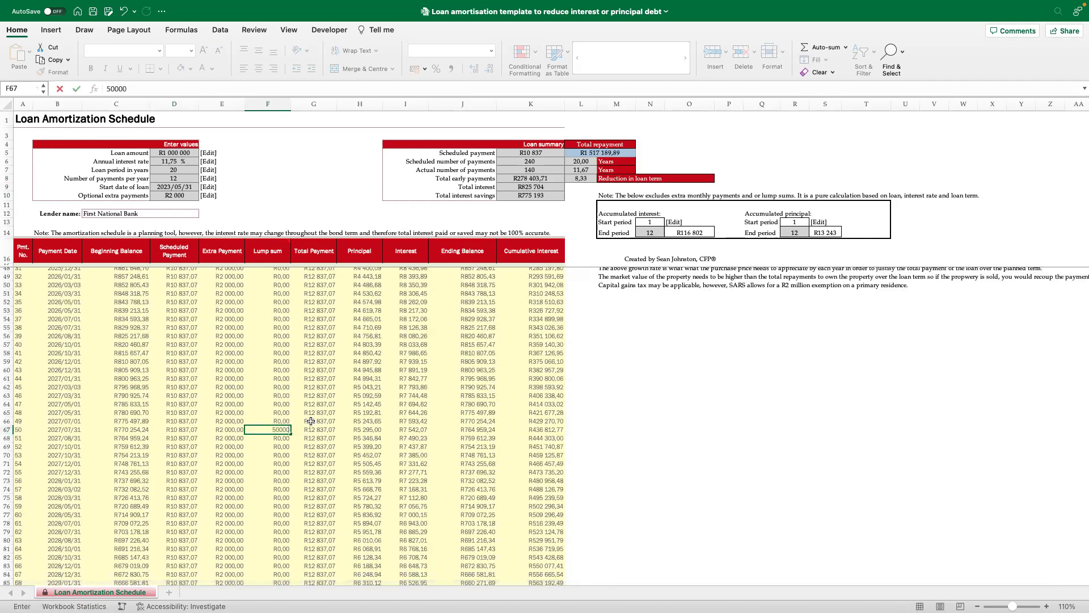
pyautogui.click(311, 421)
pyautogui.scroll(10, 295, 368)
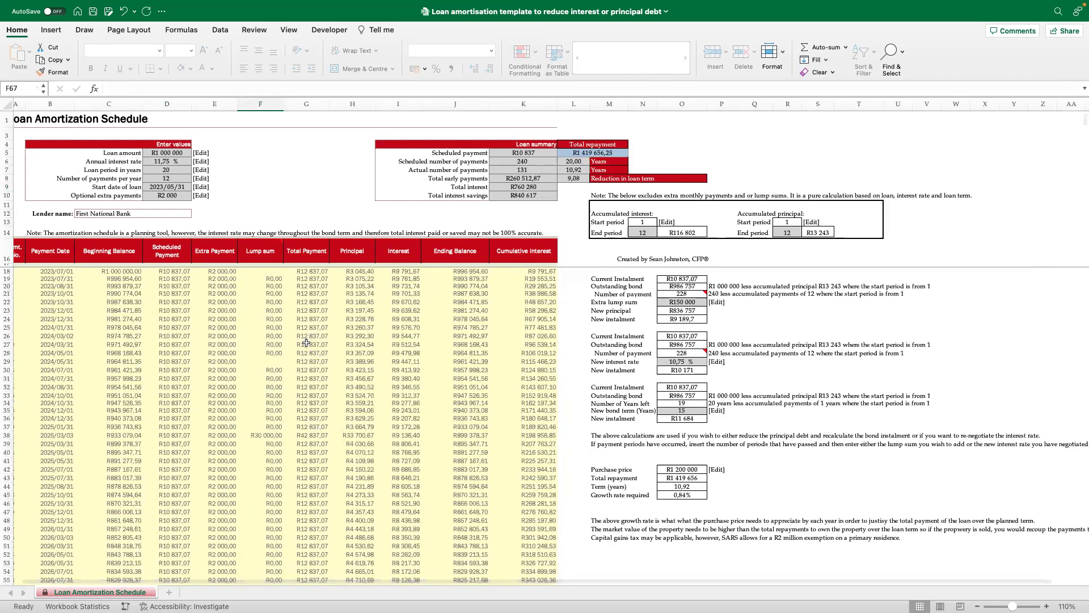
pyautogui.hscroll(-1, 578, 186)
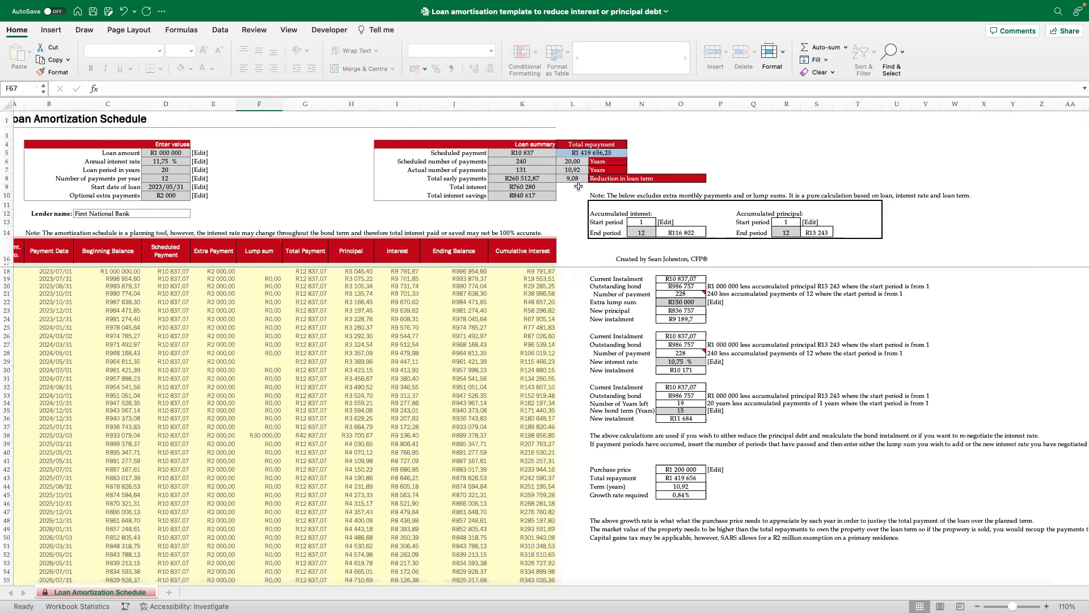
pyautogui.hscroll(2, 579, 187)
pyautogui.hscroll(-2, 579, 187)
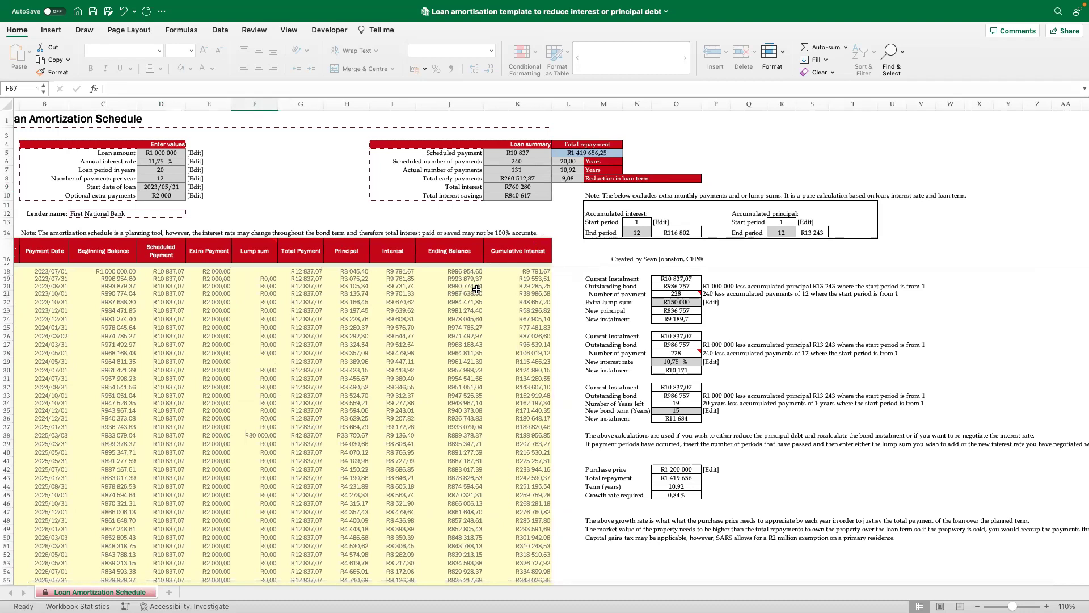
pyautogui.hscroll(-1, 345, 345)
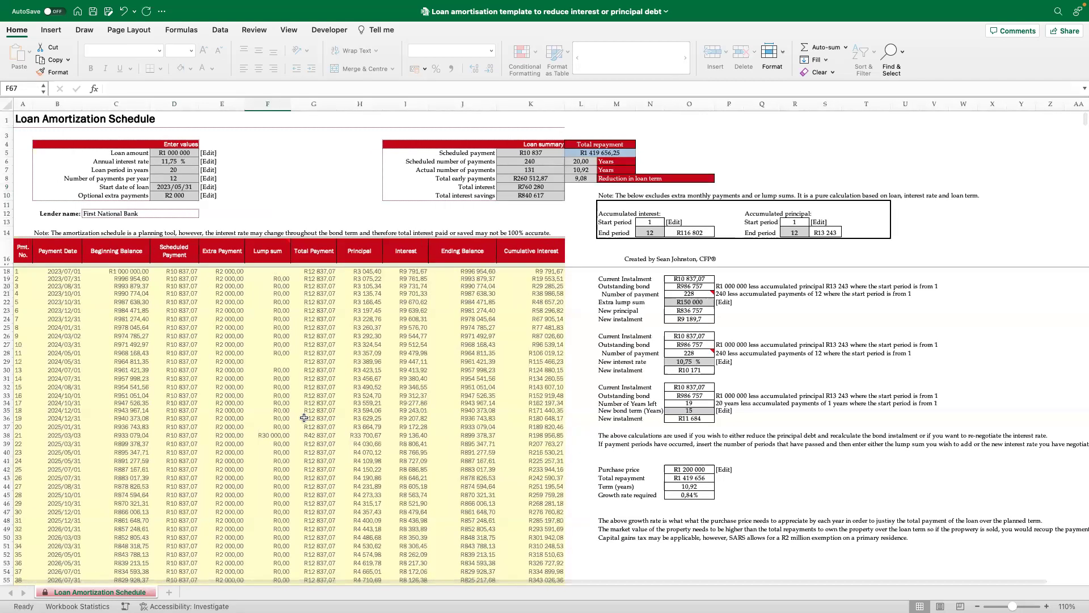
# Reset the lump sum of payment 21 to 0 and clear the one at payment 50
pyautogui.click(288, 433)
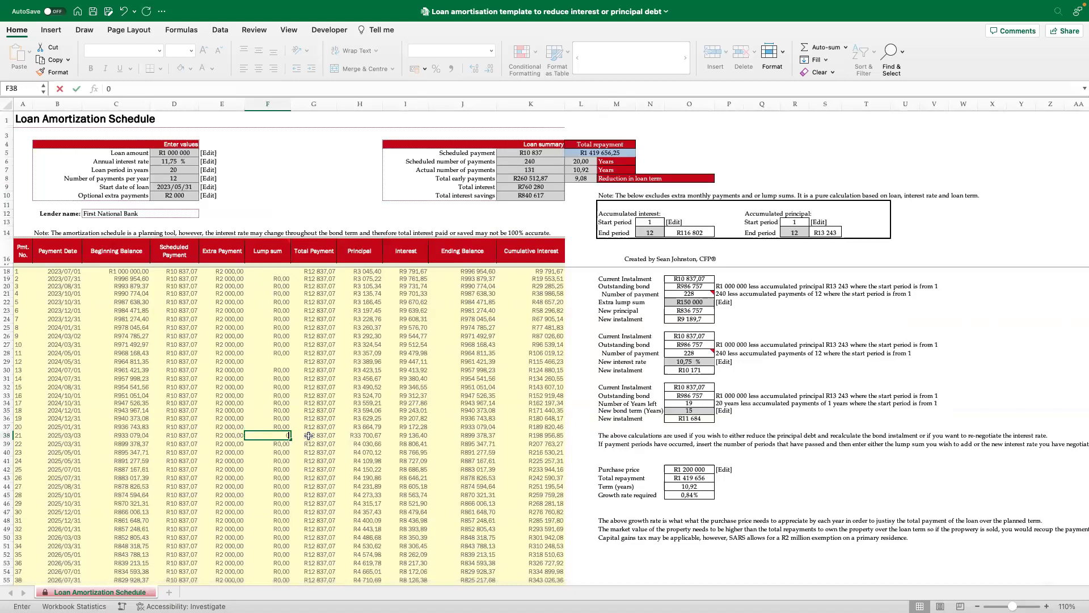
pyautogui.write('0')
pyautogui.click(285, 361)
pyautogui.write('0')
pyautogui.scroll(-8, 260, 484)
pyautogui.click(270, 476)
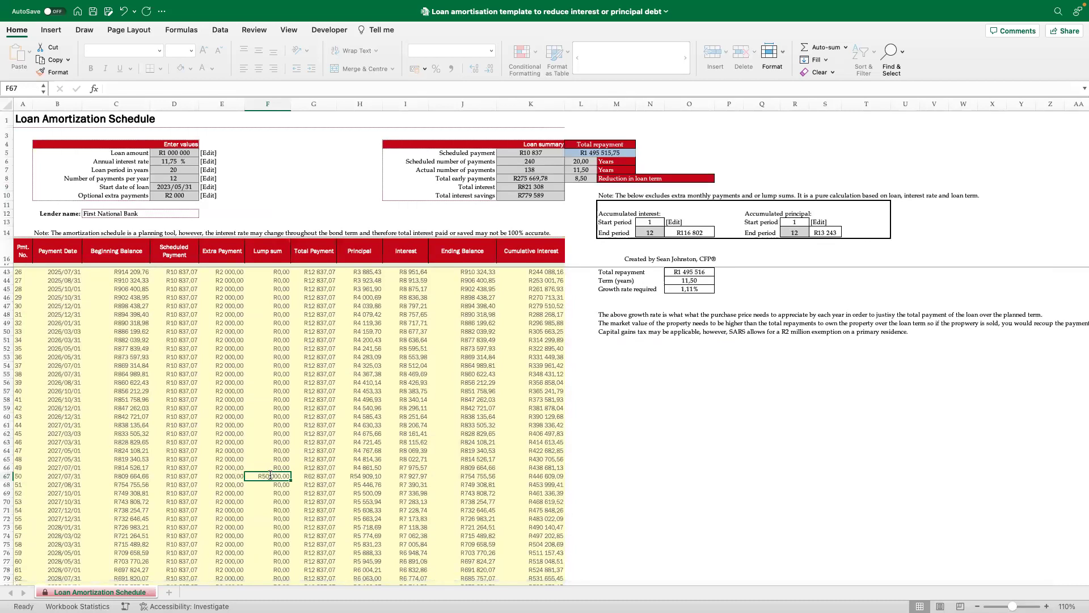
pyautogui.press('Delete')
pyautogui.scroll(8, 311, 448)
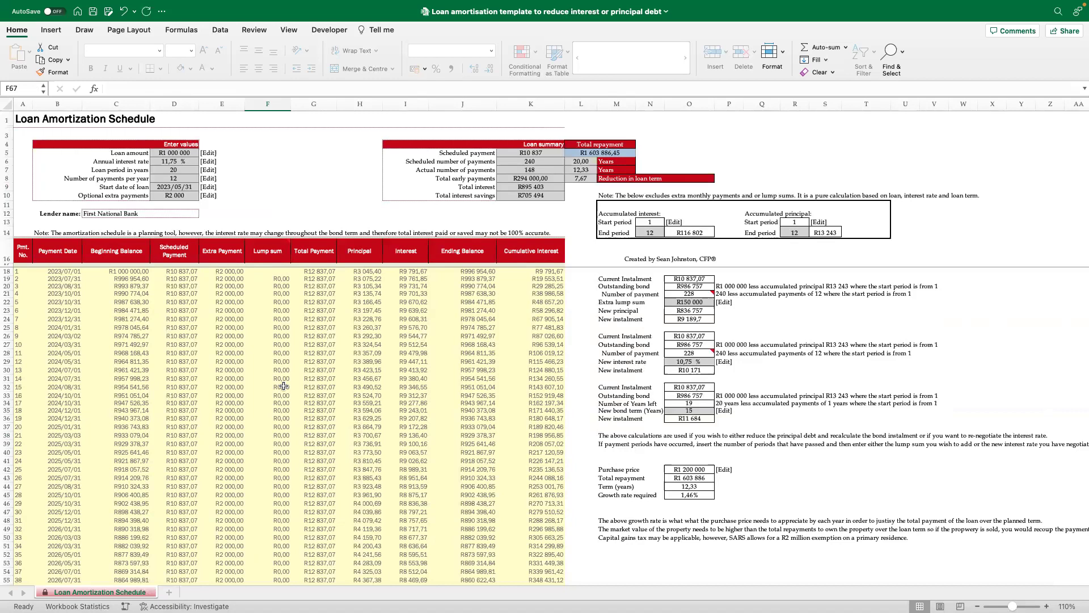
# Clear the optional extra payments from the entry values
pyautogui.click(185, 196)
pyautogui.press('Delete')
pyautogui.click(266, 286)
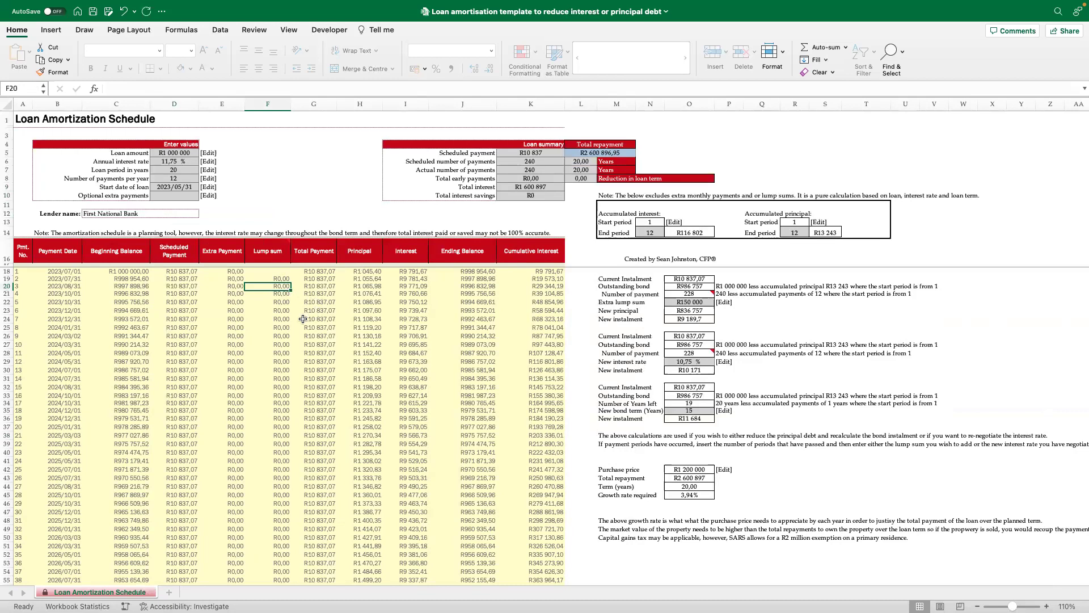
# Enter a lump sum of R200 000 for payment 19 and review the resulting loan summary and balances
pyautogui.click(290, 419)
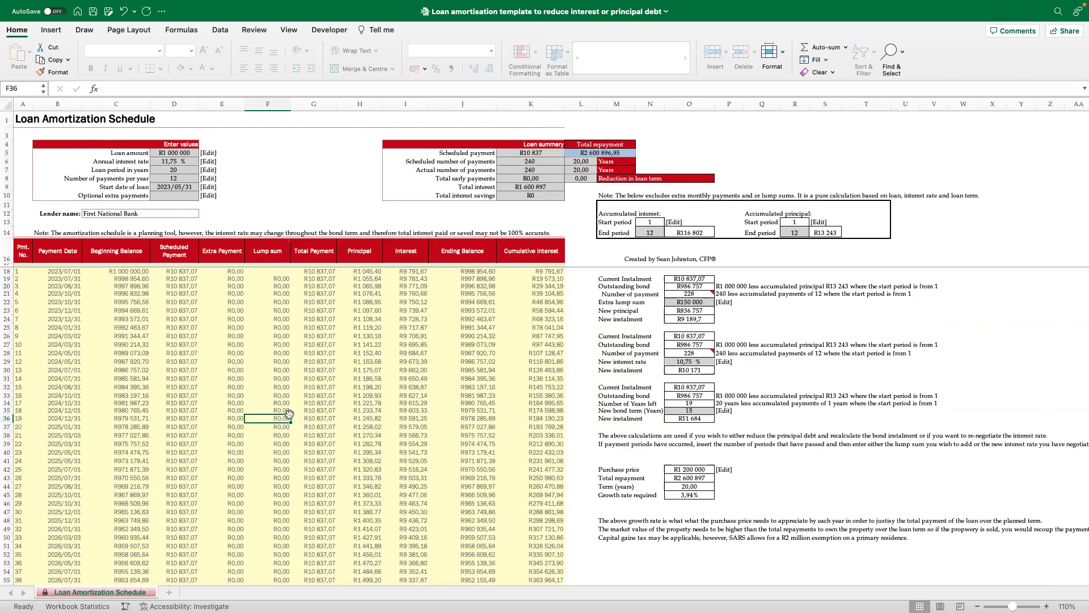
pyautogui.write('200000')
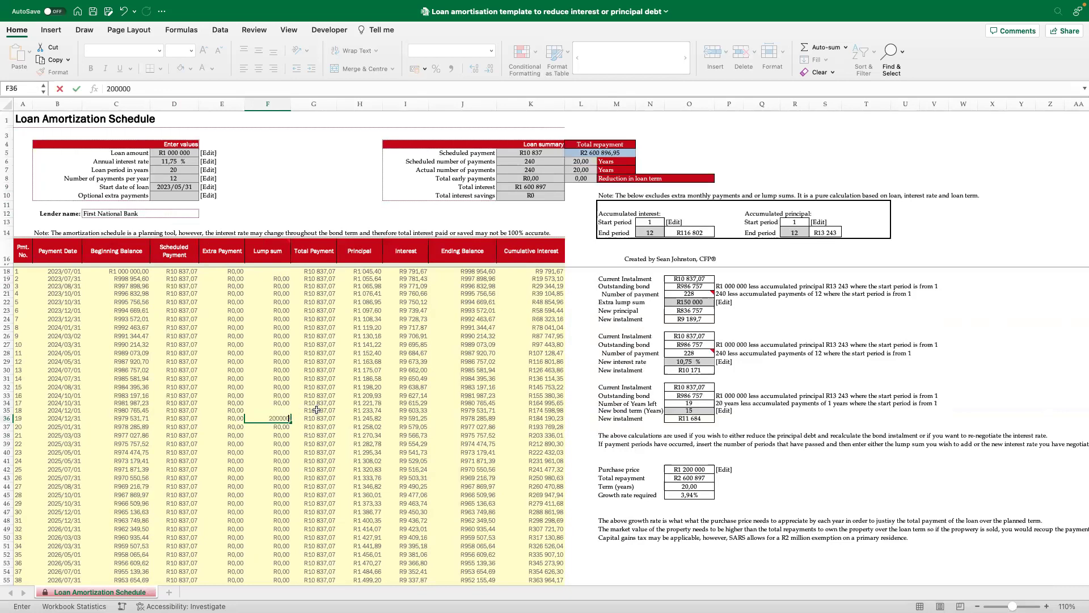
pyautogui.hotkey('ctrl', 'Return')
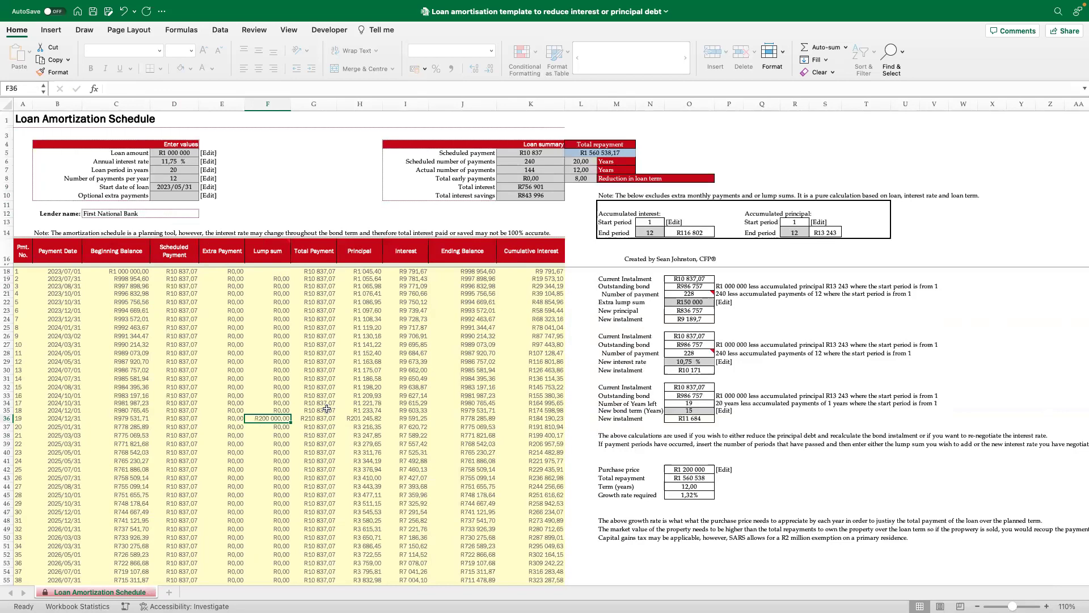
pyautogui.hscroll(3, 326, 409)
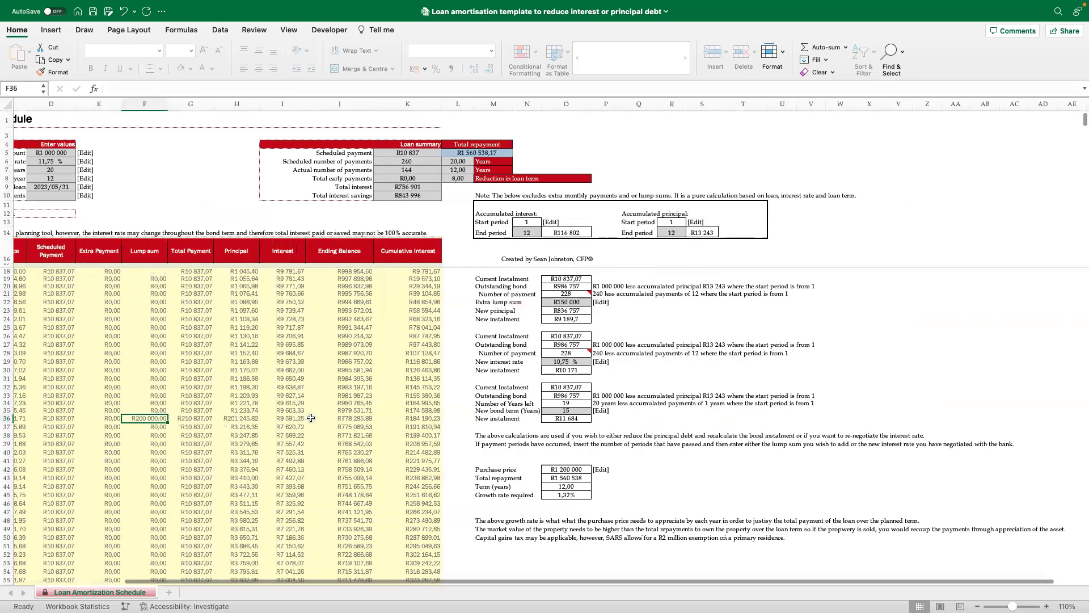
pyautogui.hscroll(-3, 252, 352)
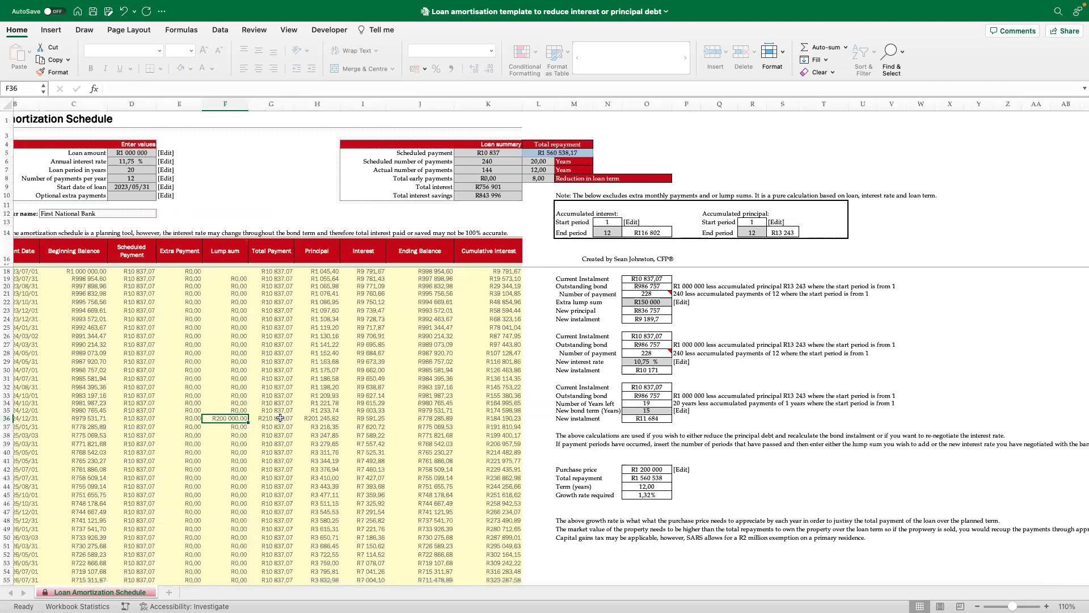
pyautogui.hscroll(-2, 284, 419)
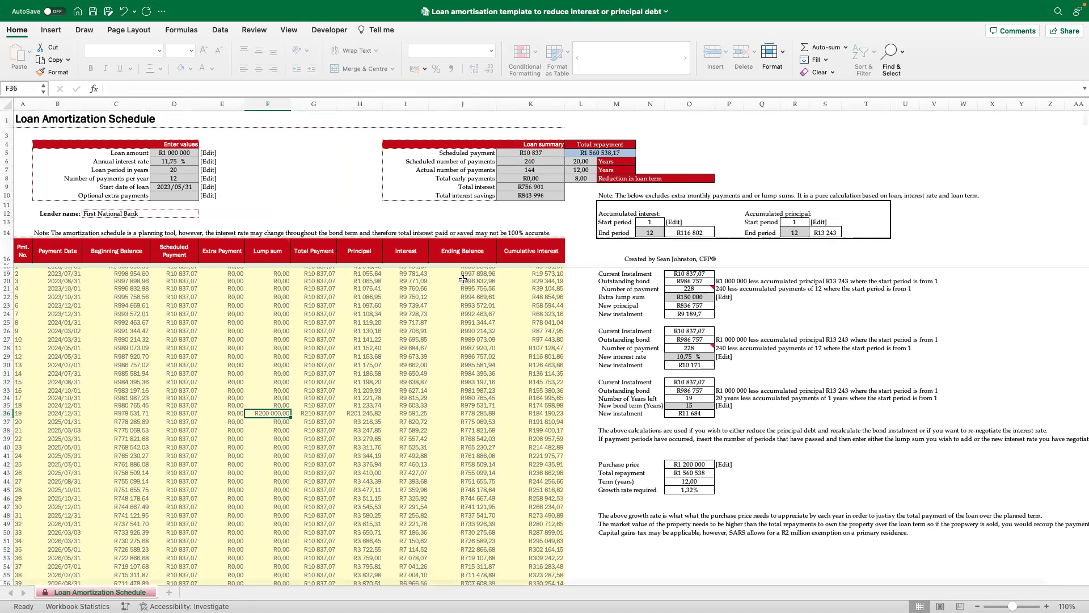
pyautogui.scroll(-3, 272, 363)
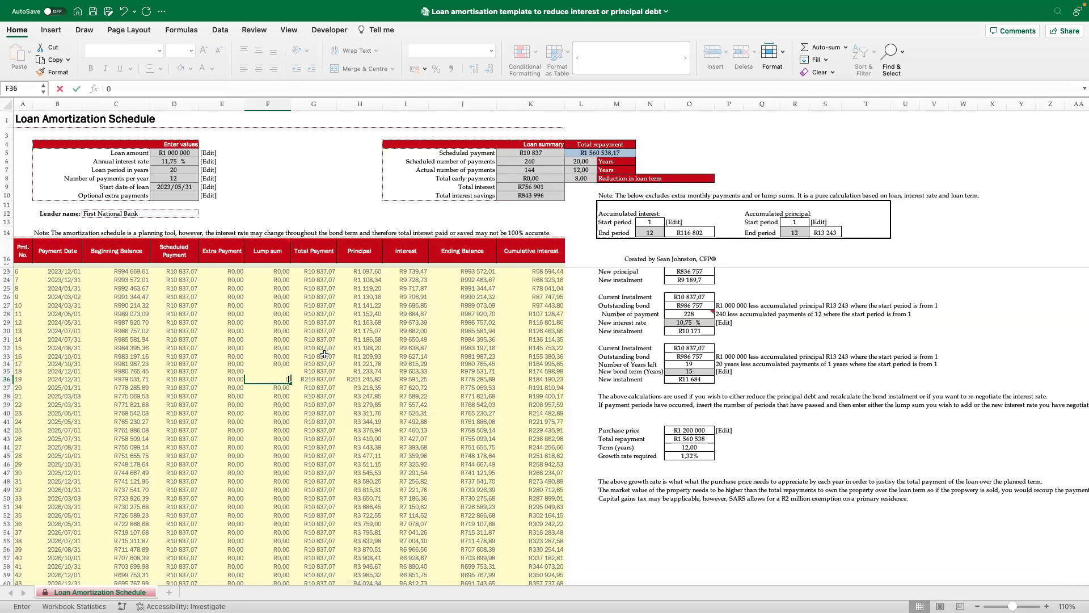
# Reset the lump sum of payment 19 to 0 and review the loan summary without early payments
pyautogui.press('super+z')
pyautogui.scroll(2, 357, 329)
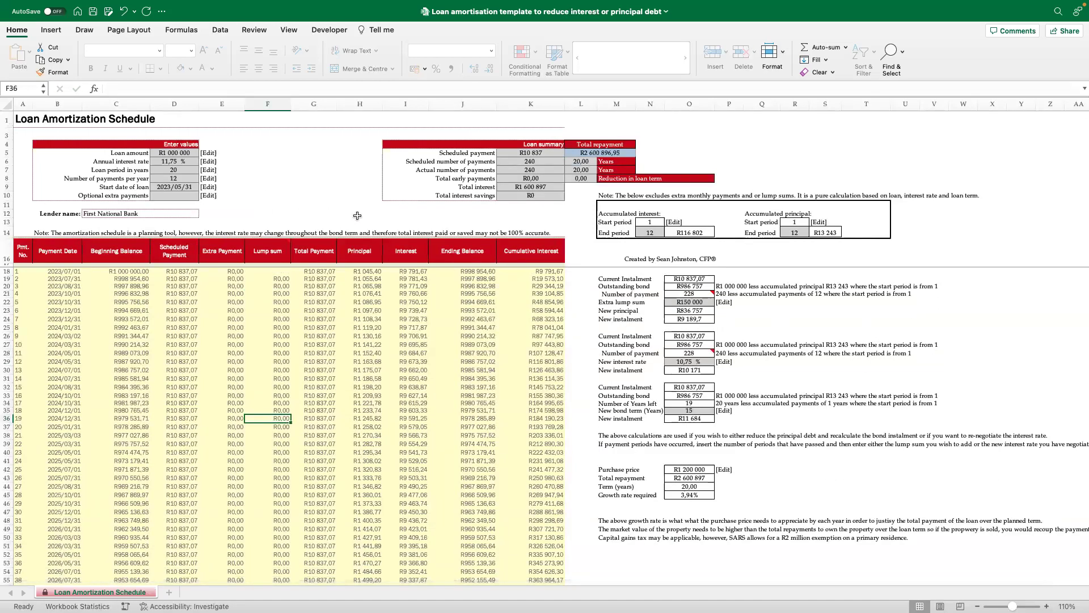
pyautogui.hscroll(1, 283, 216)
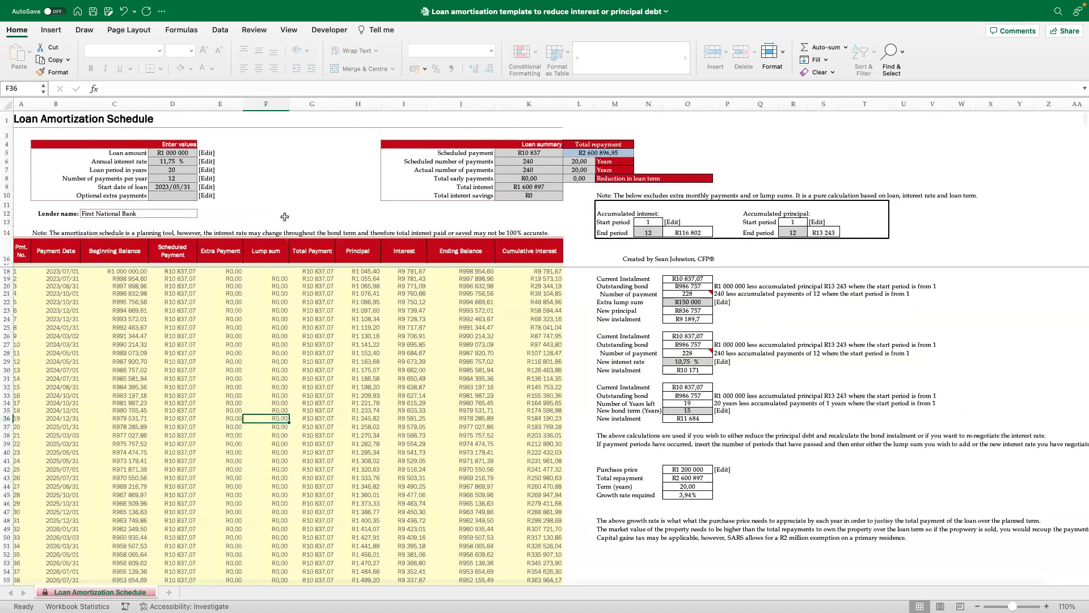
pyautogui.hscroll(3, 285, 217)
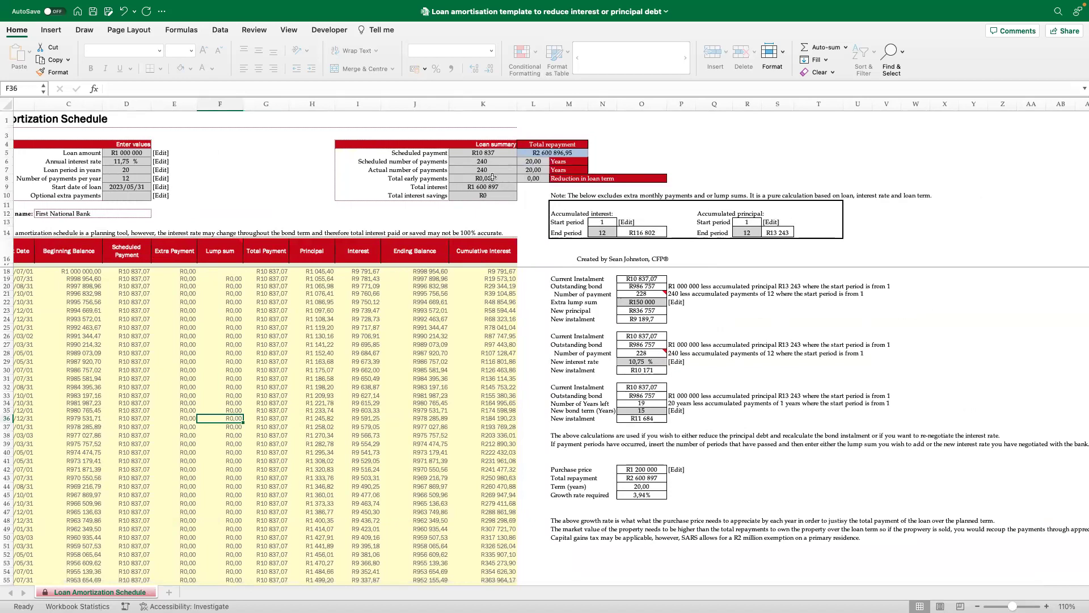
pyautogui.hscroll(-1, 610, 301)
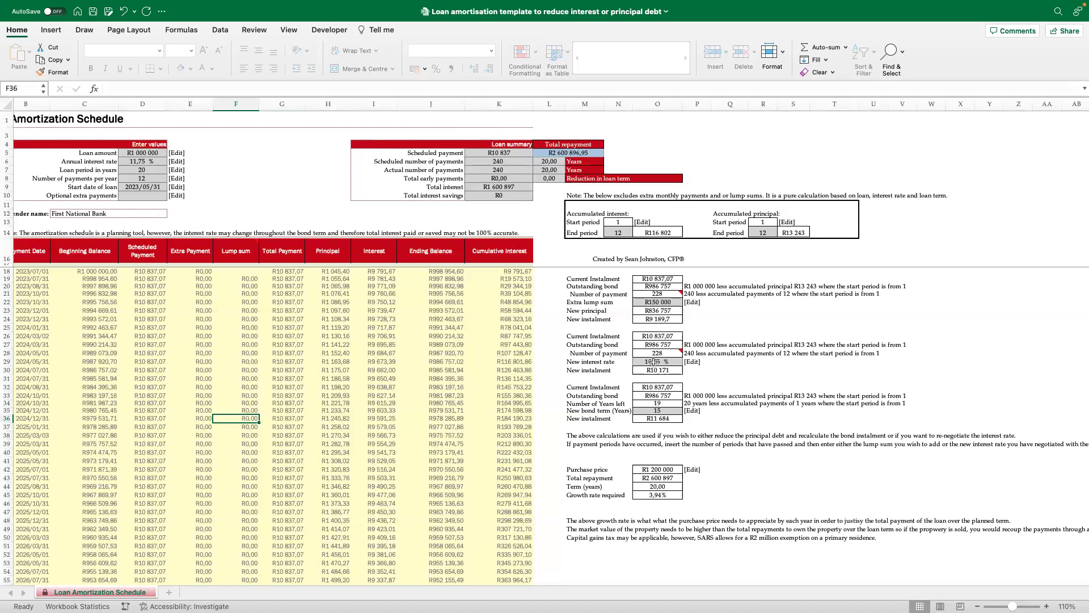
# Set the extra lump sum in the new instalment calculation to R200 000
pyautogui.click(670, 409)
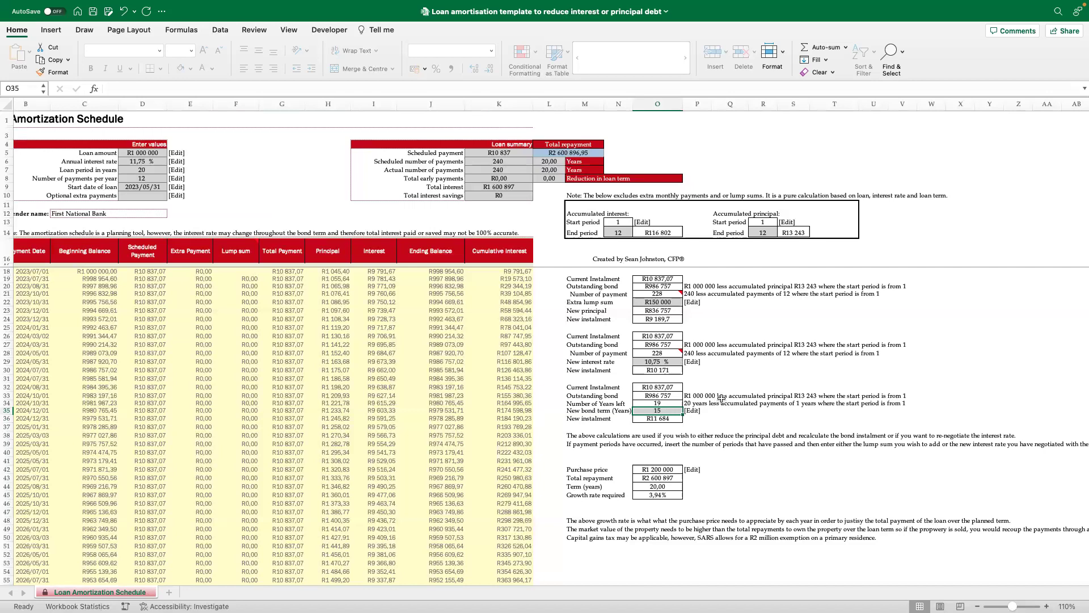
pyautogui.click(658, 302)
pyautogui.write('200000')
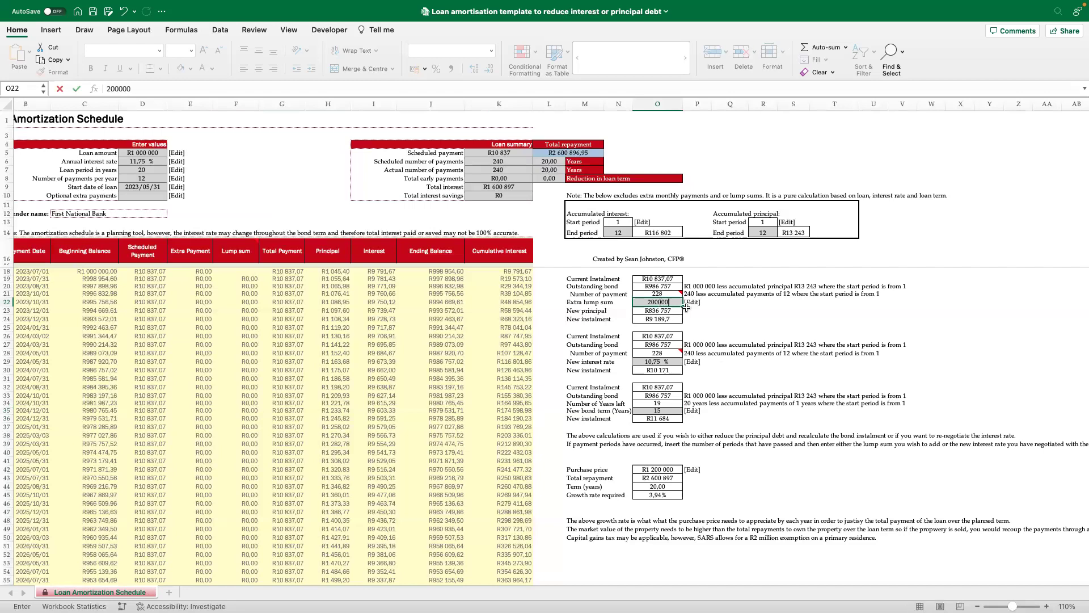
pyautogui.press('Return')
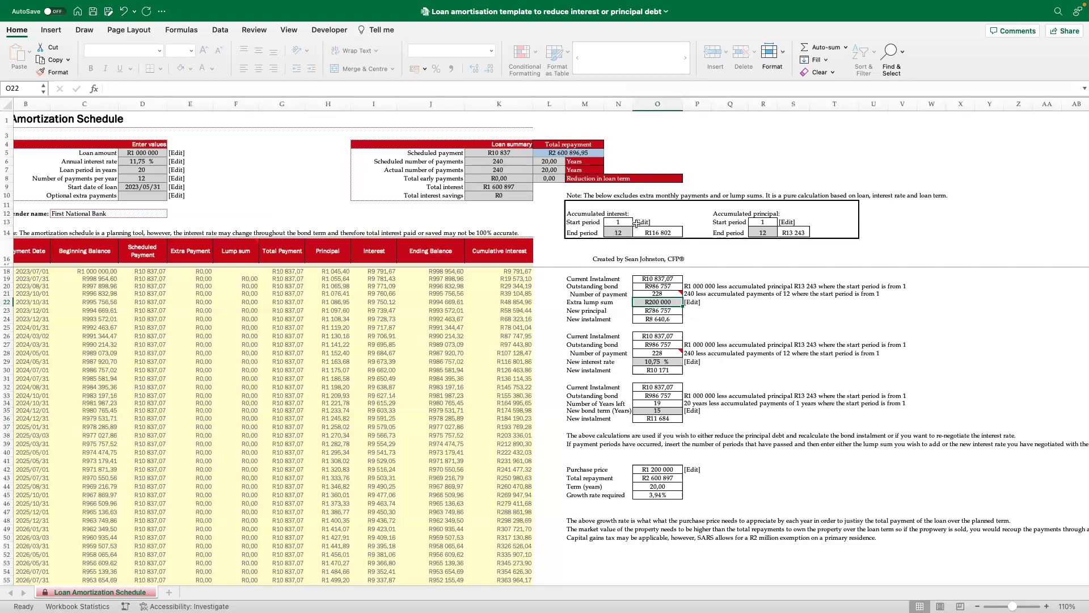
pyautogui.hscroll(-1, 634, 231)
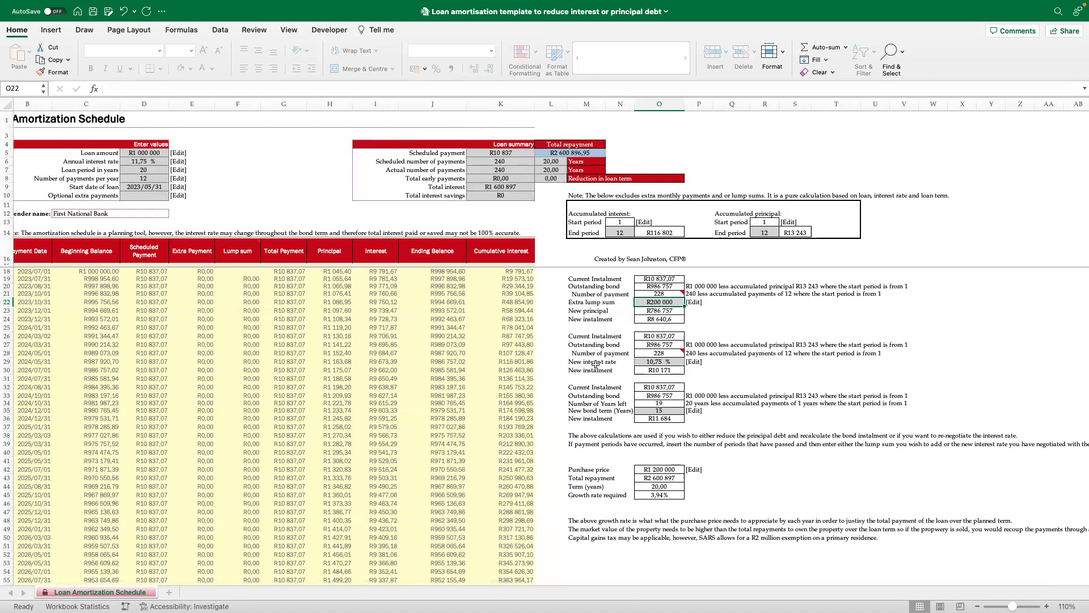
# Try end periods 14 and 27 for the accumulated interest, and restore the end period to 12
pyautogui.click(620, 233)
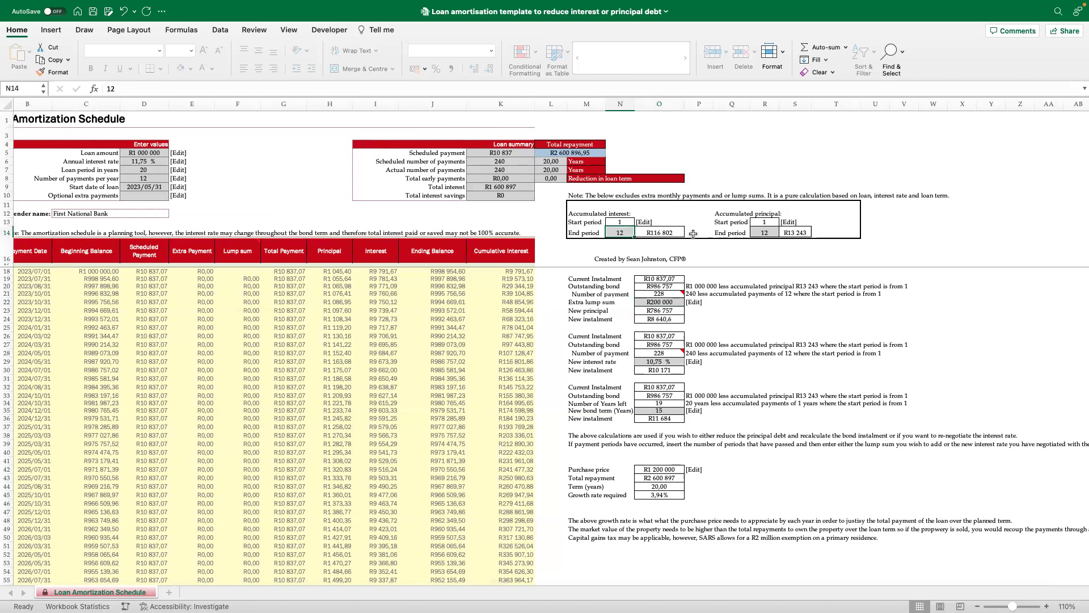
pyautogui.write('14')
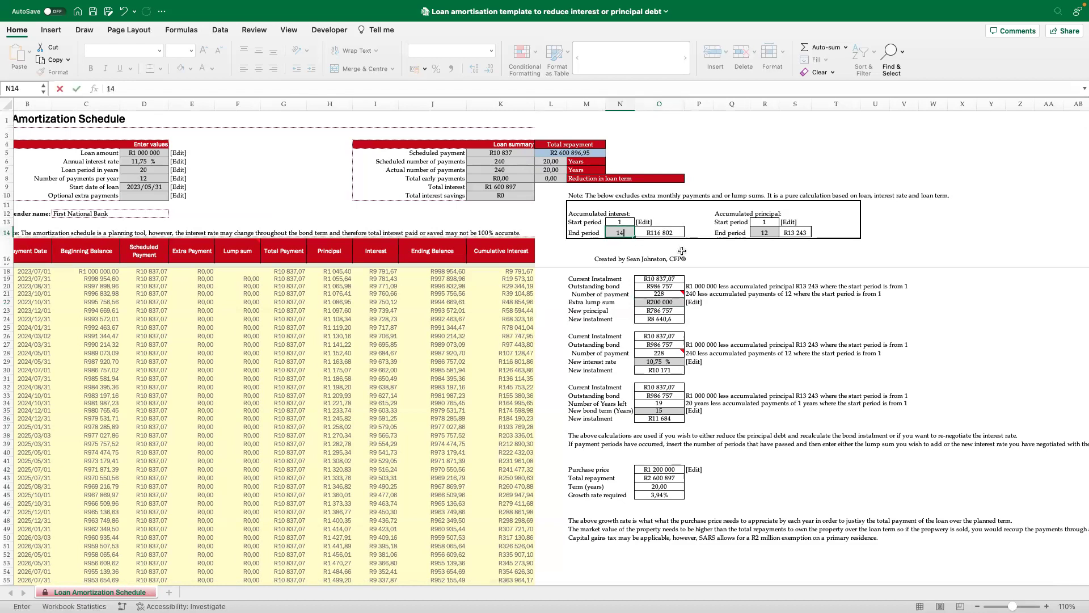
pyautogui.press('Return')
pyautogui.write('27')
pyautogui.press('Return')
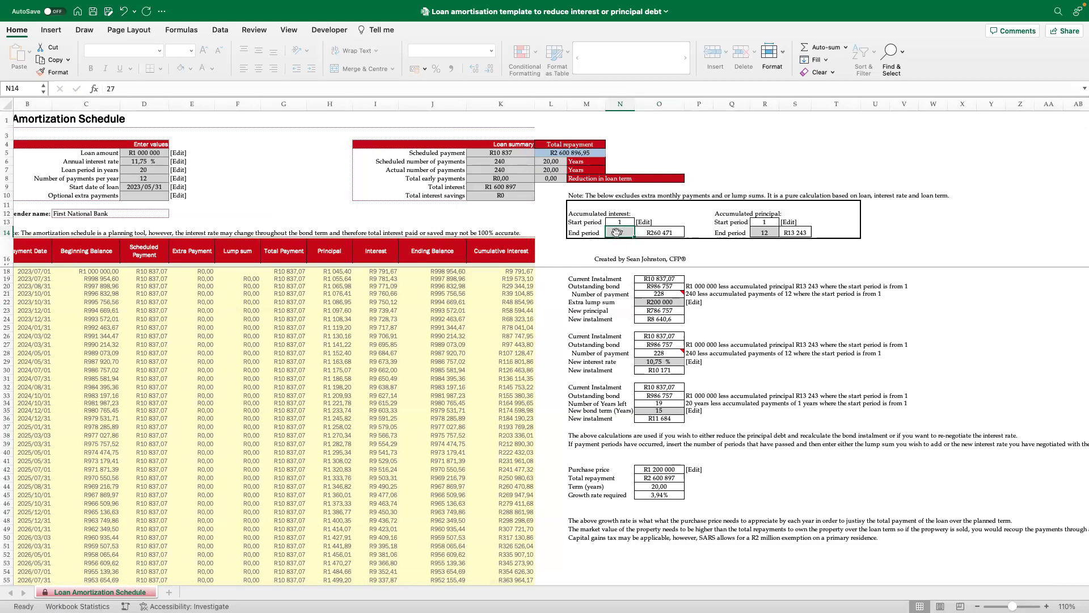
pyautogui.write('12')
pyautogui.press('Up')
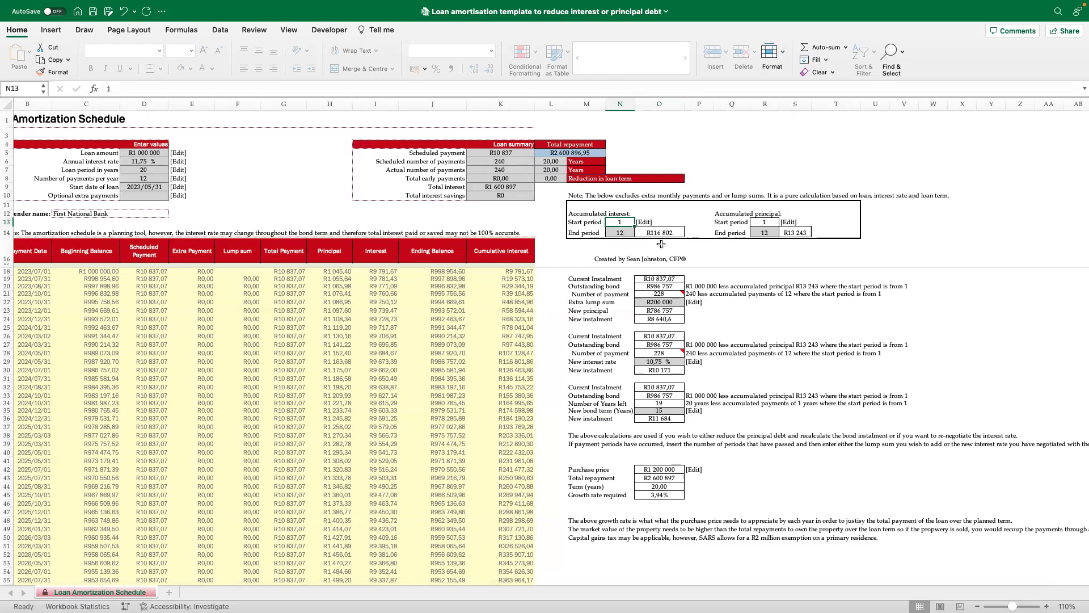
# Try start periods 2 and 5 for the accumulated interest, and restore the start period to 1
pyautogui.write('2')
pyautogui.click(623, 223)
pyautogui.write('5')
pyautogui.press('Return')
pyautogui.press('Up')
pyautogui.write('1')
pyautogui.press('Return')
pyautogui.press('Up')
pyautogui.hscroll(-2, 663, 225)
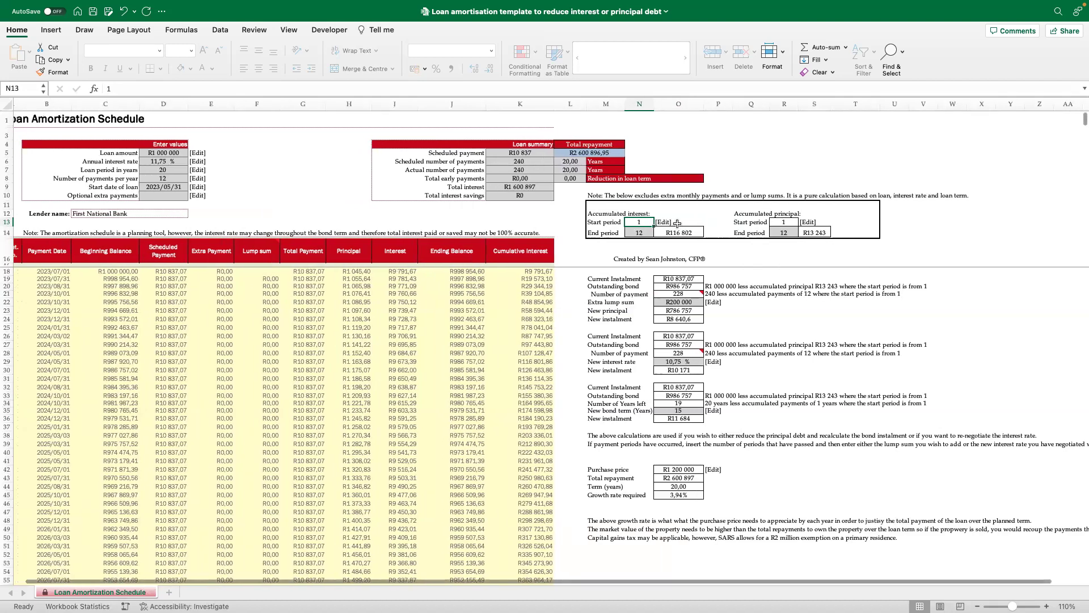
pyautogui.hscroll(-1, 709, 239)
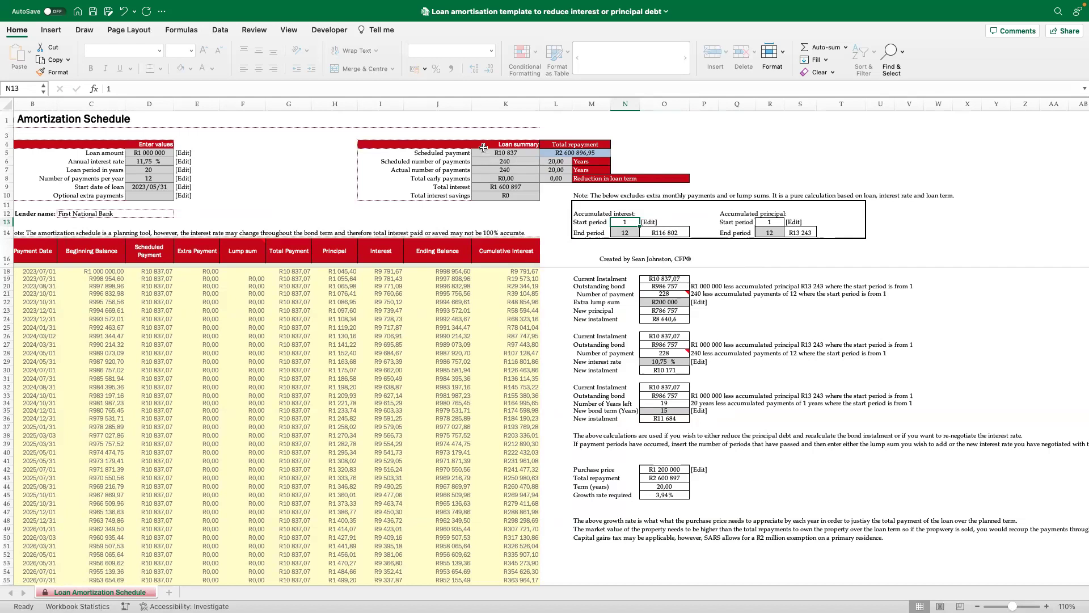
pyautogui.hscroll(-1, 678, 284)
pyautogui.scroll(1, 678, 285)
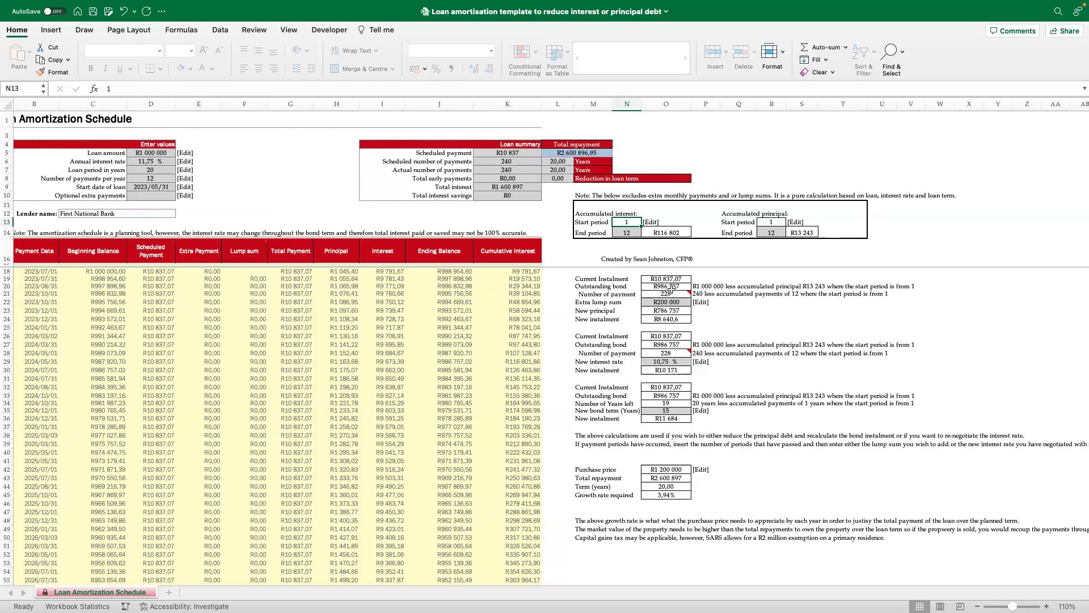
pyautogui.hscroll(1, 672, 290)
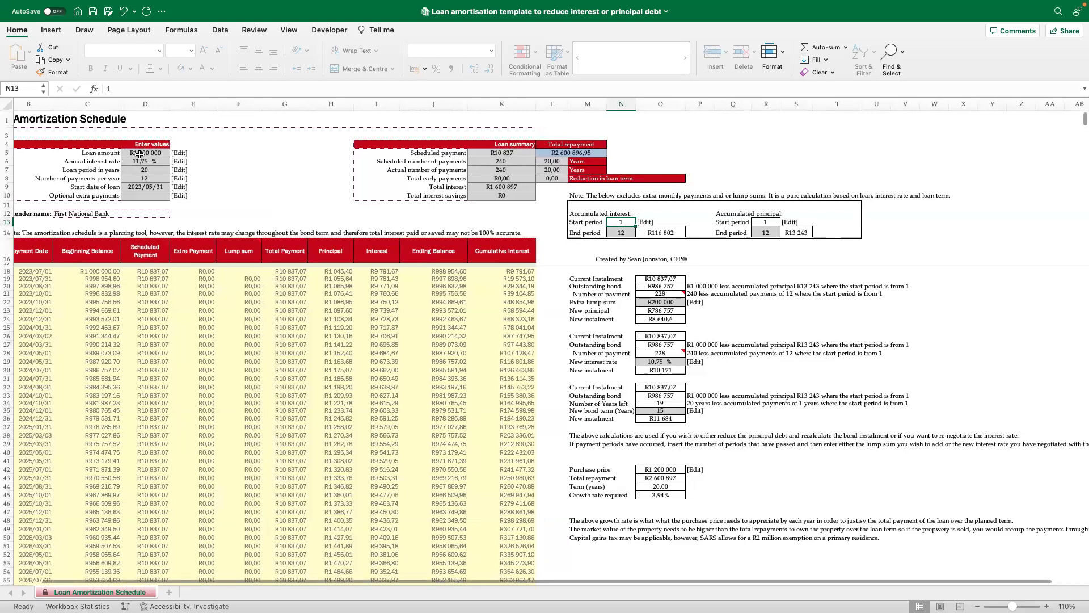
# Review the new instalment calculations for the extra lump sum and the new interest rate against the loan summary
pyautogui.hscroll(-1, 718, 319)
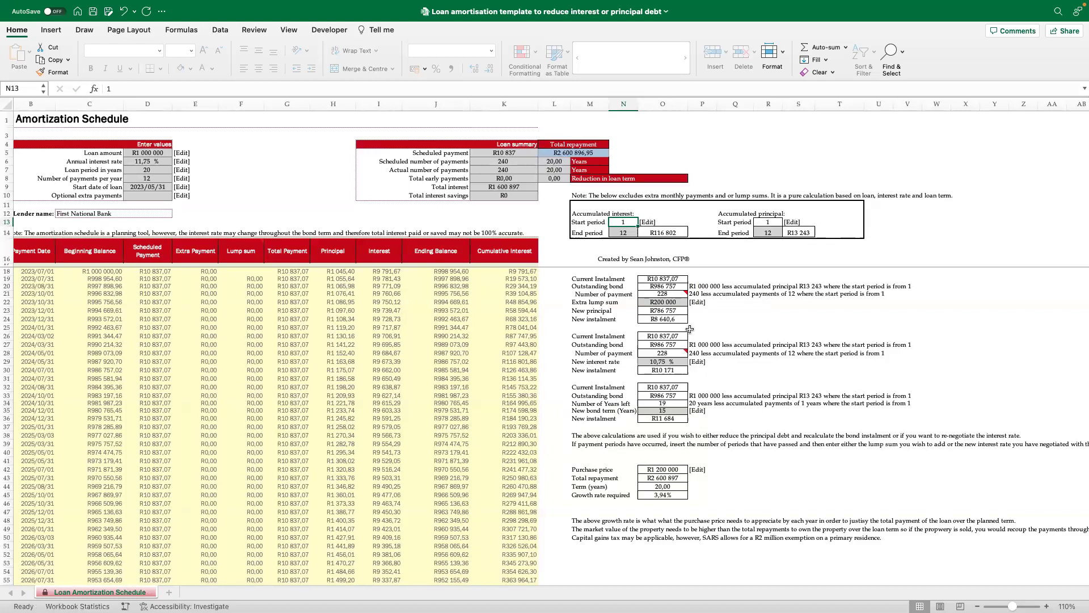
pyautogui.hscroll(1, 686, 327)
pyautogui.hscroll(-1, 677, 321)
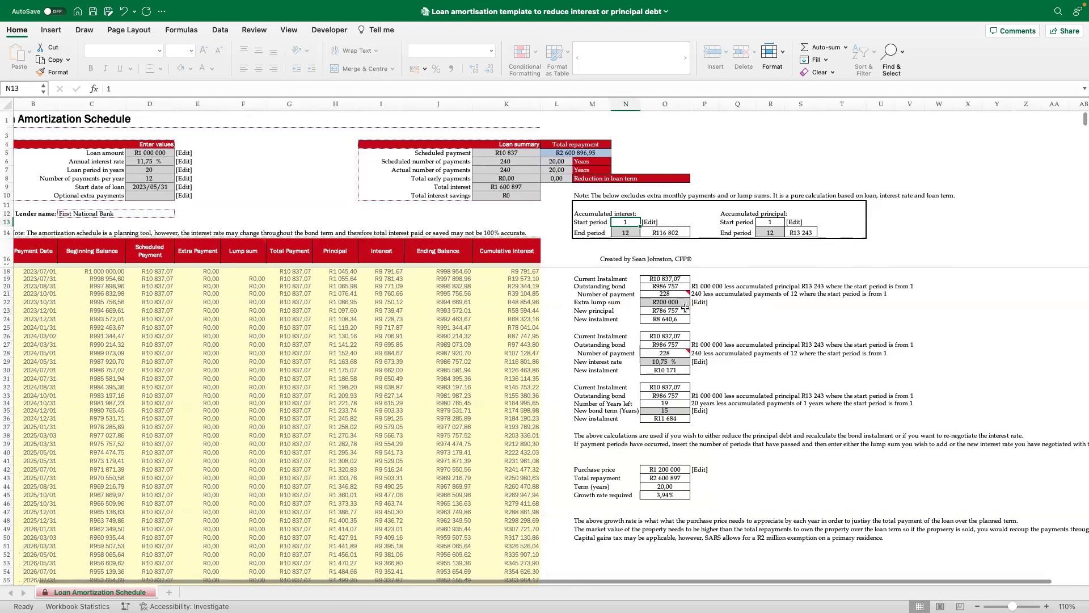
pyautogui.hscroll(-1, 687, 317)
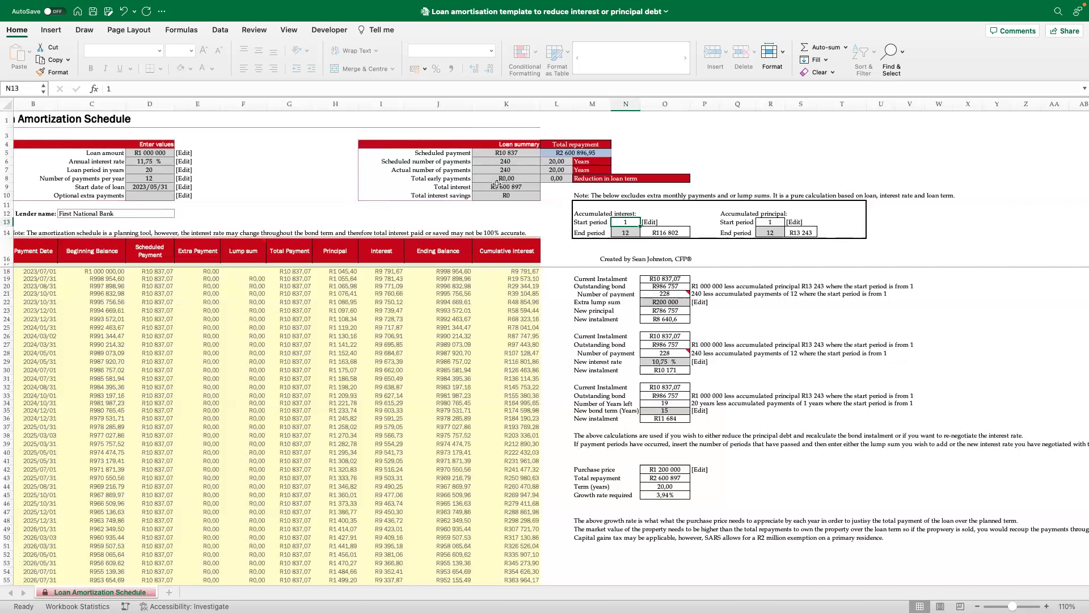
pyautogui.hscroll(-1, 496, 184)
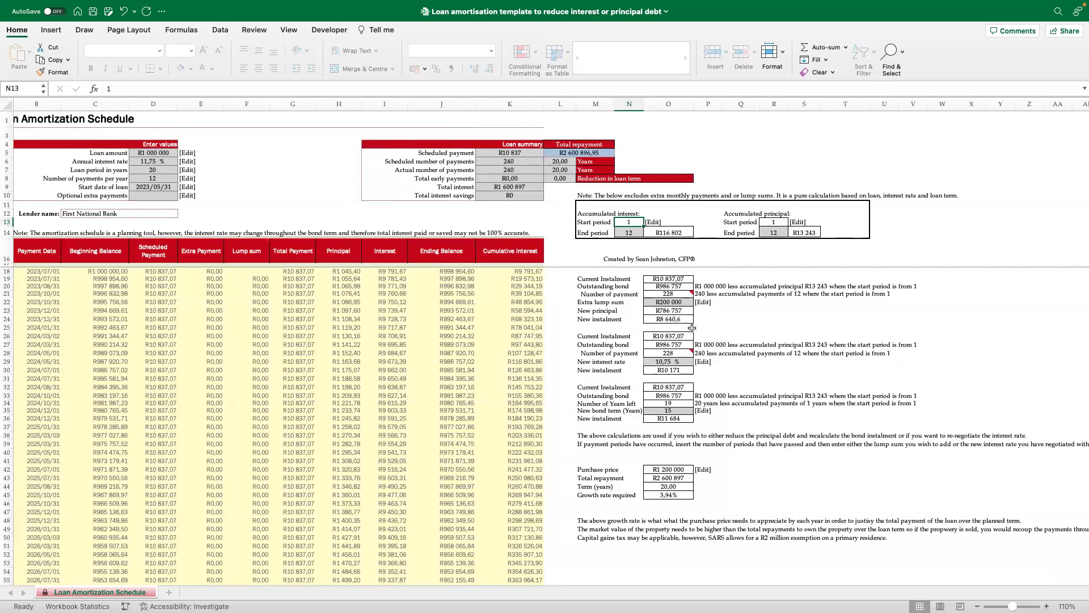
pyautogui.scroll(-1, 692, 329)
pyautogui.click(681, 346)
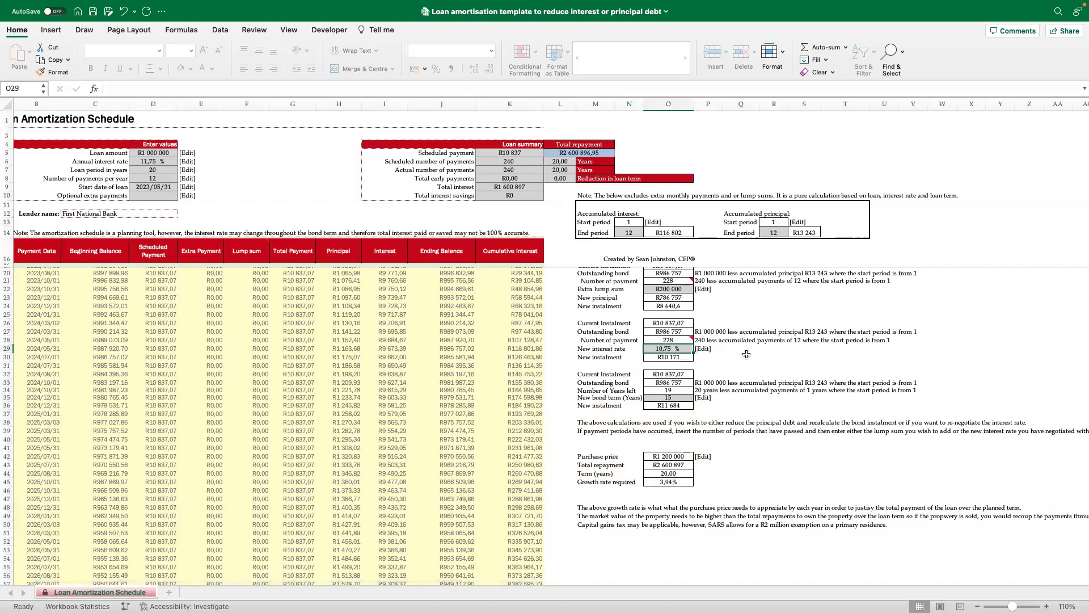
pyautogui.scroll(1, 672, 345)
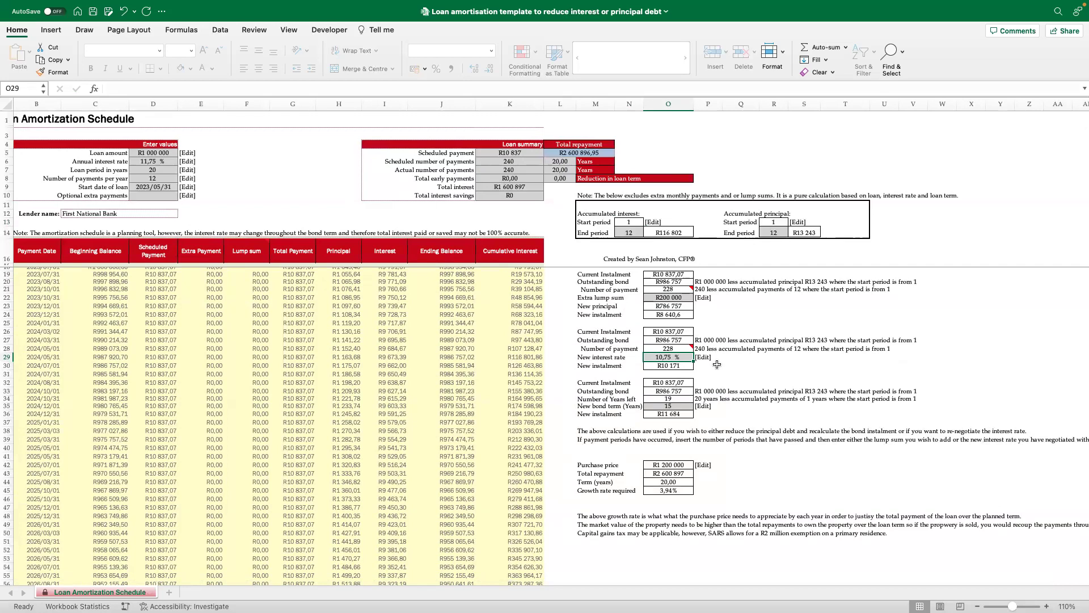
pyautogui.hscroll(-1, 732, 373)
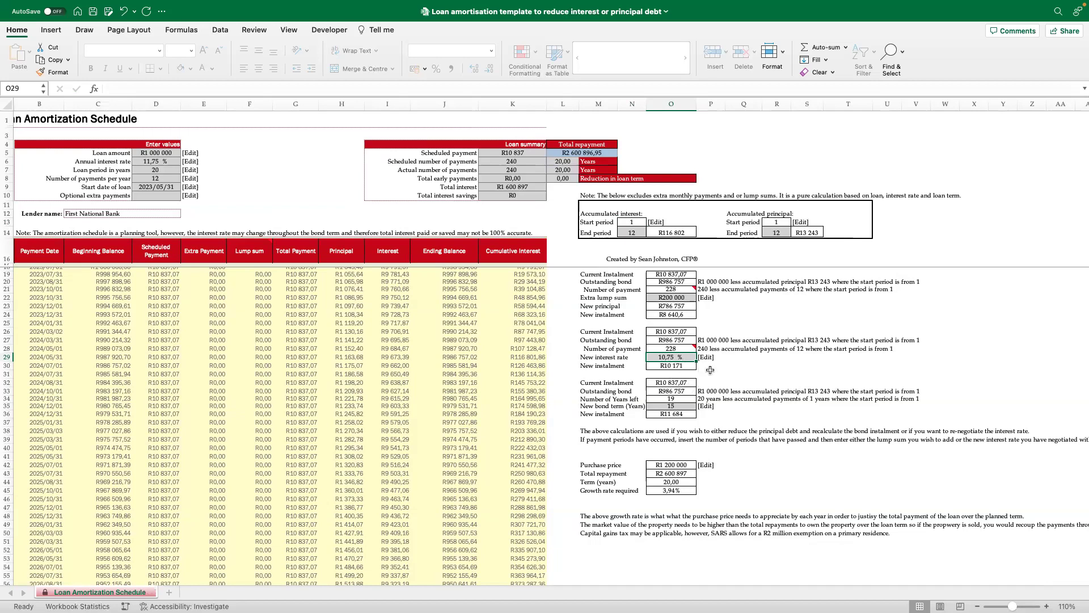
pyautogui.scroll(1, 703, 352)
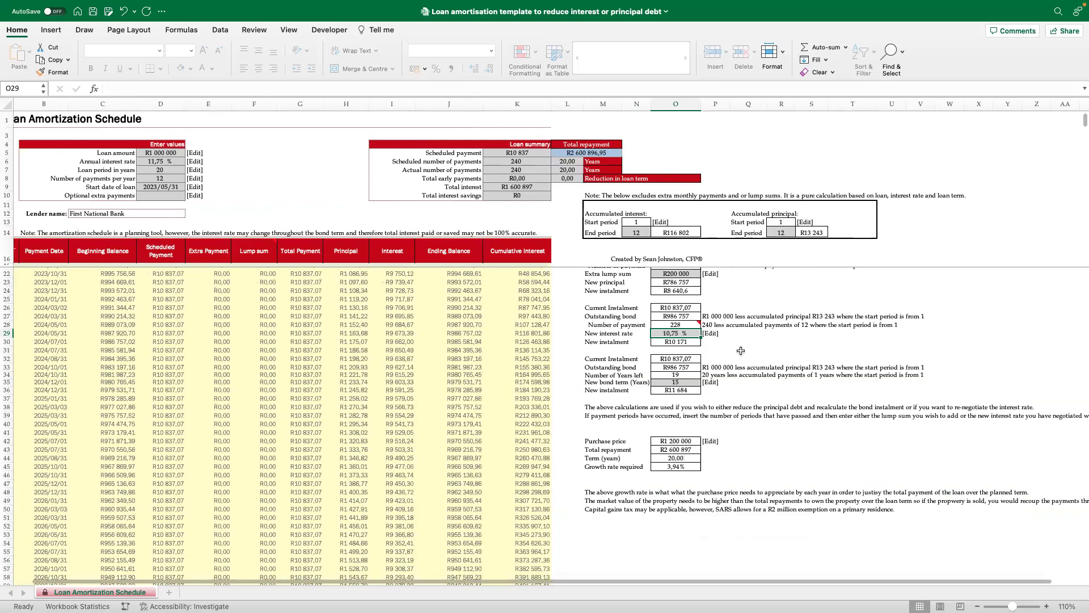
# Set the end periods of both the accumulated interest and the accumulated principal to 24
pyautogui.hscroll(-2, 738, 352)
pyautogui.click(655, 234)
pyautogui.write('24')
pyautogui.click(797, 233)
pyautogui.write('24')
pyautogui.press('Return')
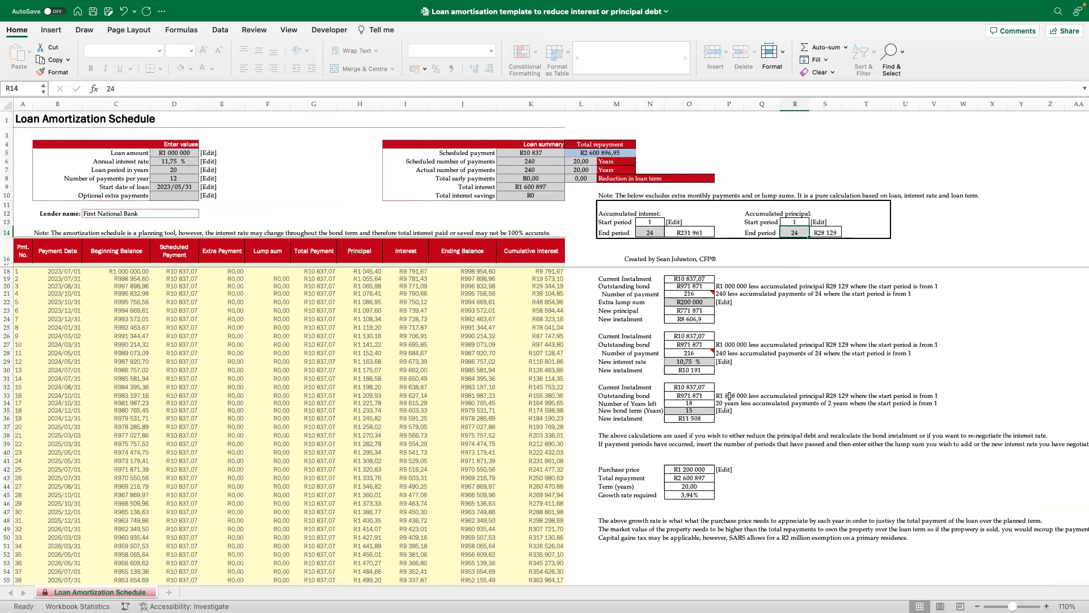
# Restore the end periods of the accumulated interest and accumulated principal to 12
pyautogui.moveTo(689, 352)
pyautogui.click(656, 234)
pyautogui.write('12')
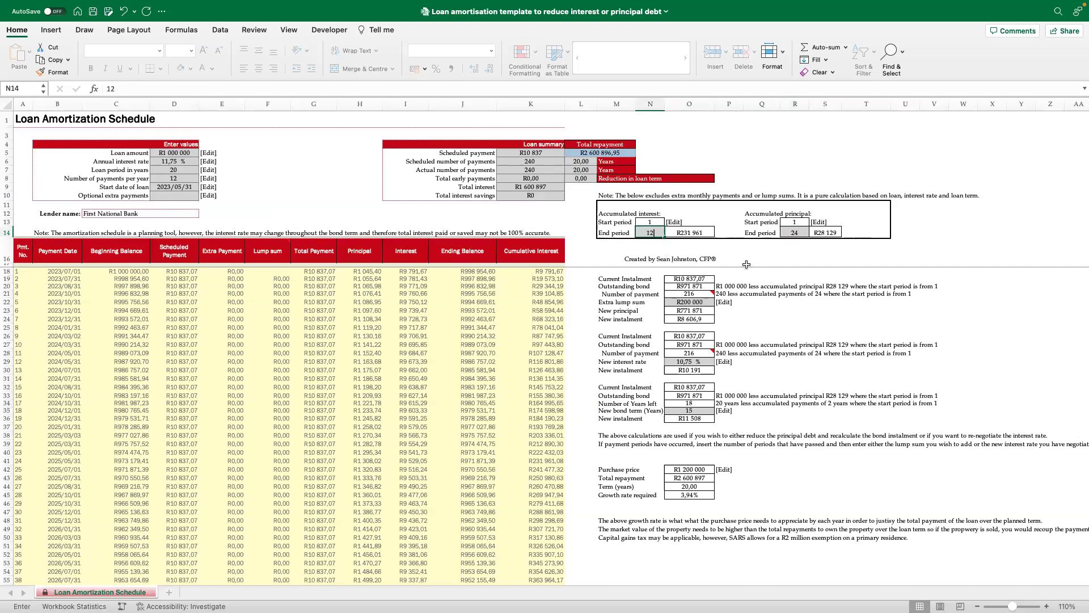
pyautogui.press('Return')
pyautogui.click(791, 234)
pyautogui.write('12')
pyautogui.press('Return')
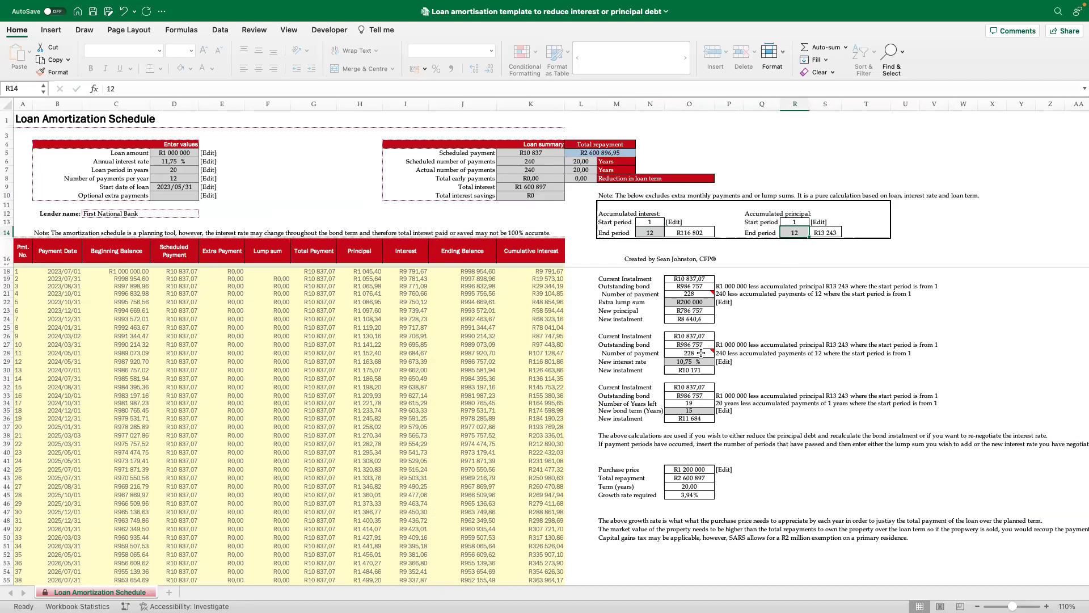
# Set the new bond term in the third instalment calculation to 12 years
pyautogui.moveTo(701, 353)
pyautogui.hscroll(1, 229, 242)
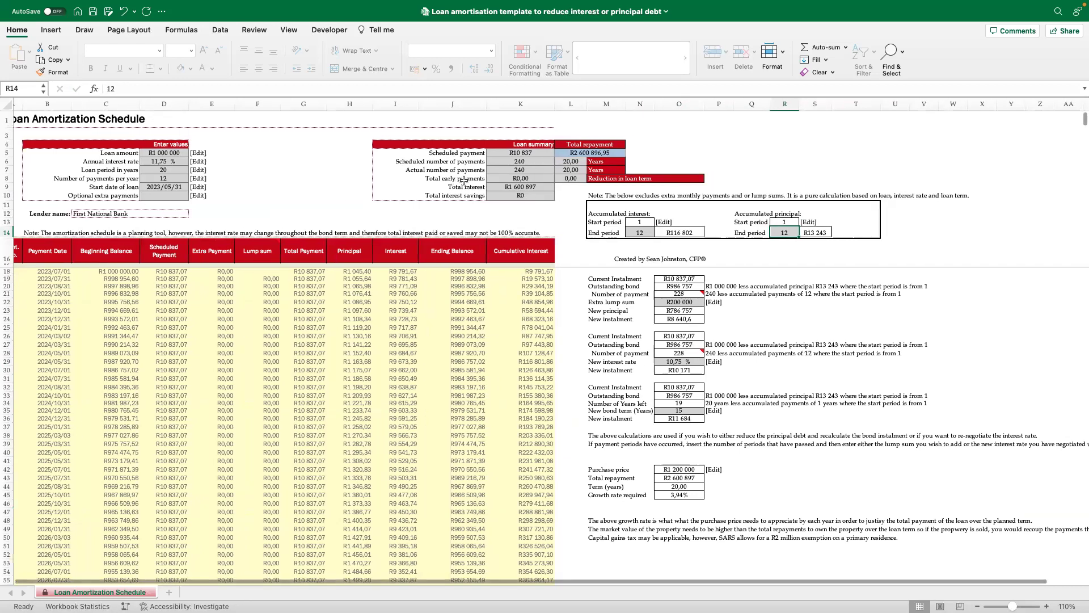
pyautogui.hscroll(-1, 739, 382)
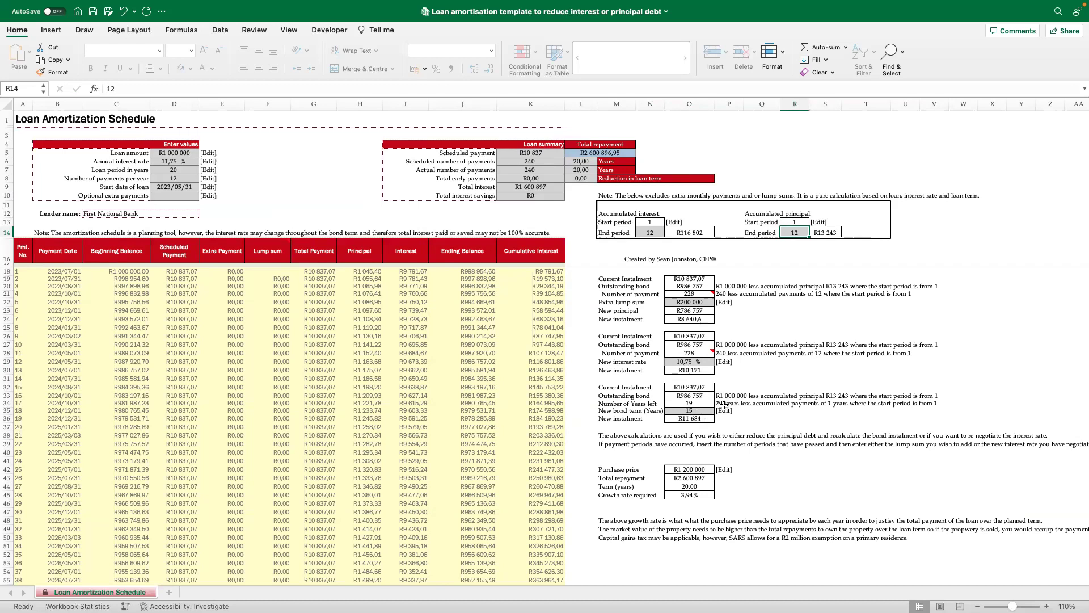
pyautogui.scroll(2, 694, 299)
pyautogui.click(706, 409)
pyautogui.write('12')
pyautogui.press('Return')
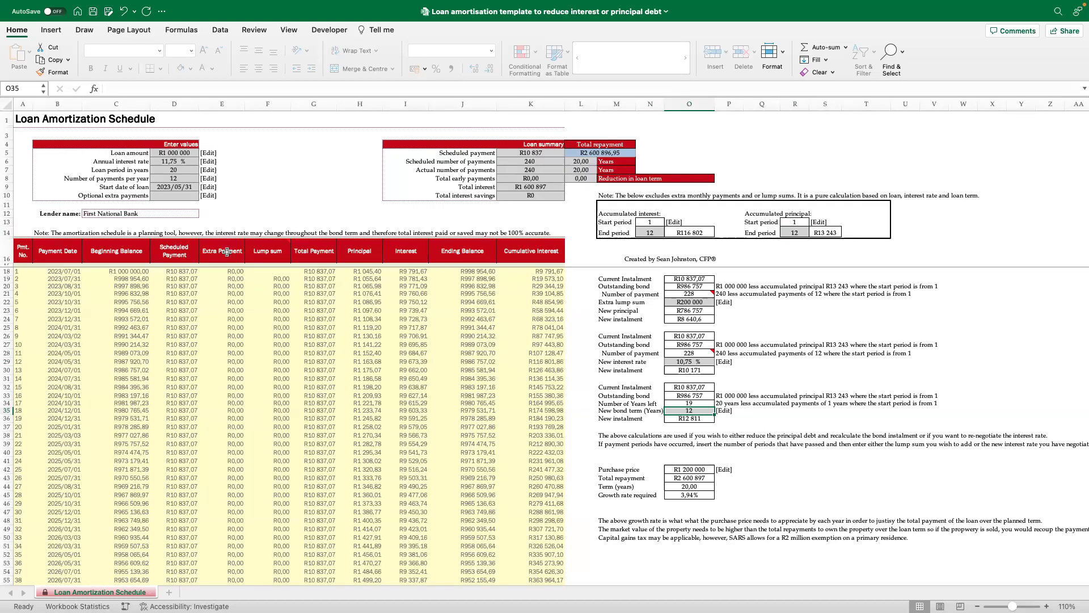
# Compare the new instalments for the lump sum, interest rate and bond term scenarios with the amortization schedule
pyautogui.scroll(-1, 237, 293)
pyautogui.hscroll(2, 316, 328)
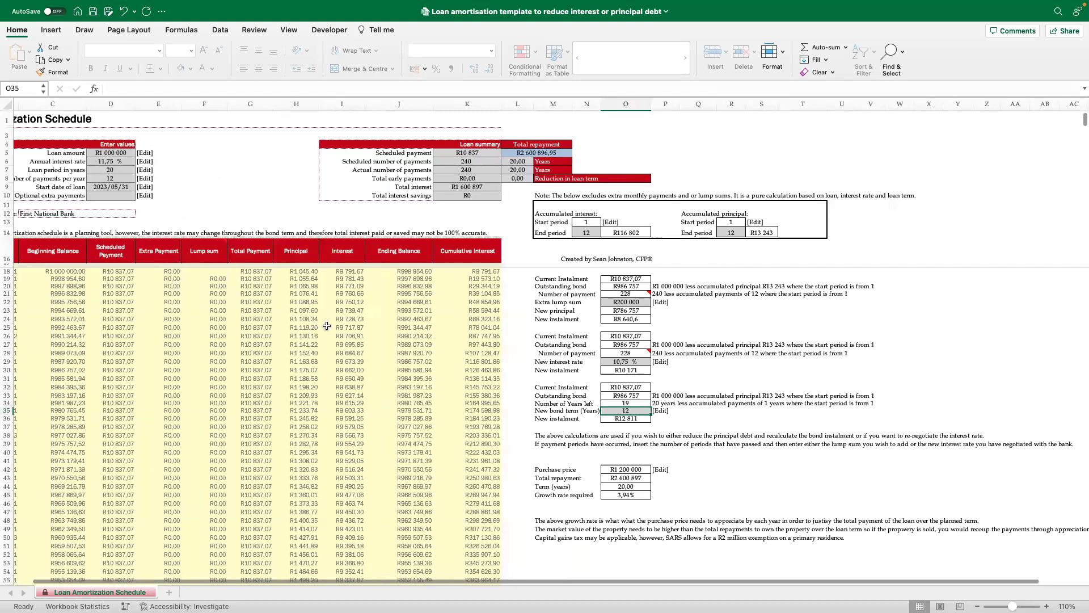
pyautogui.hscroll(-2, 221, 181)
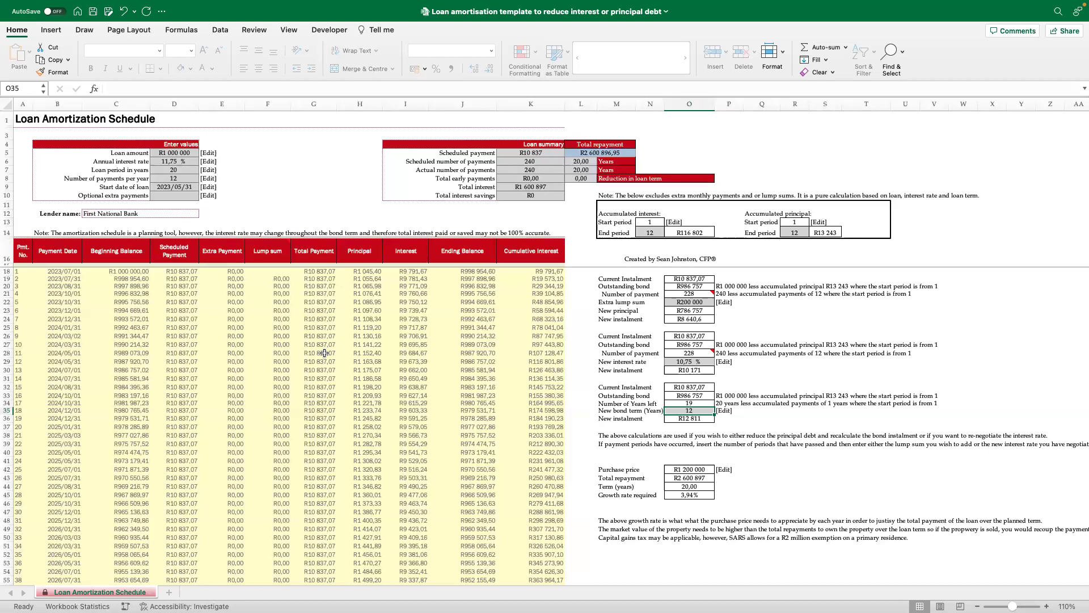
pyautogui.scroll(-1, 668, 363)
pyautogui.hscroll(2, 700, 417)
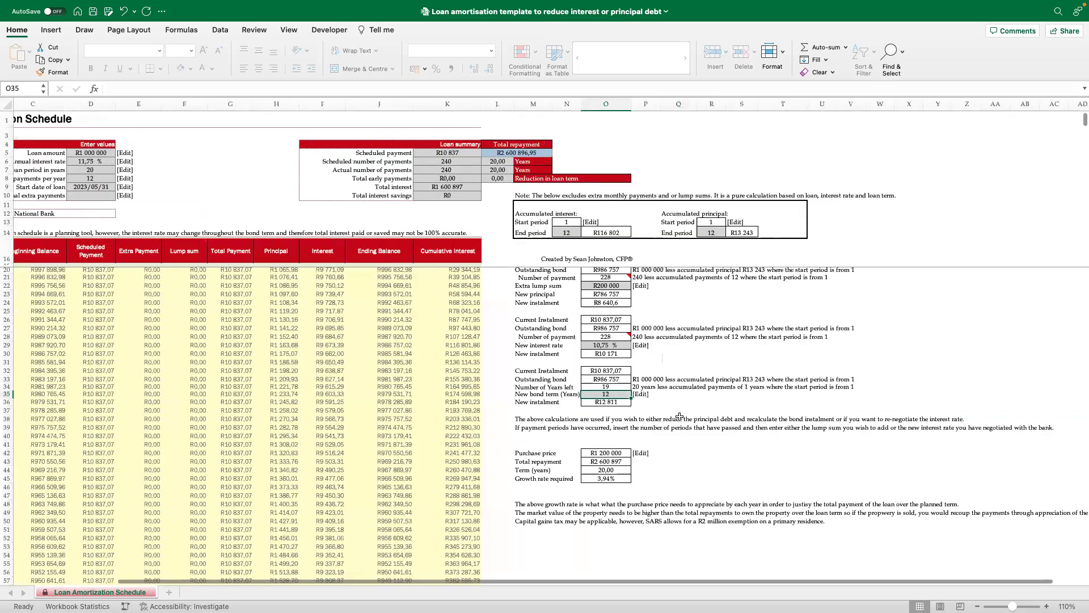
pyautogui.scroll(1, 681, 420)
pyautogui.hscroll(-1, 681, 420)
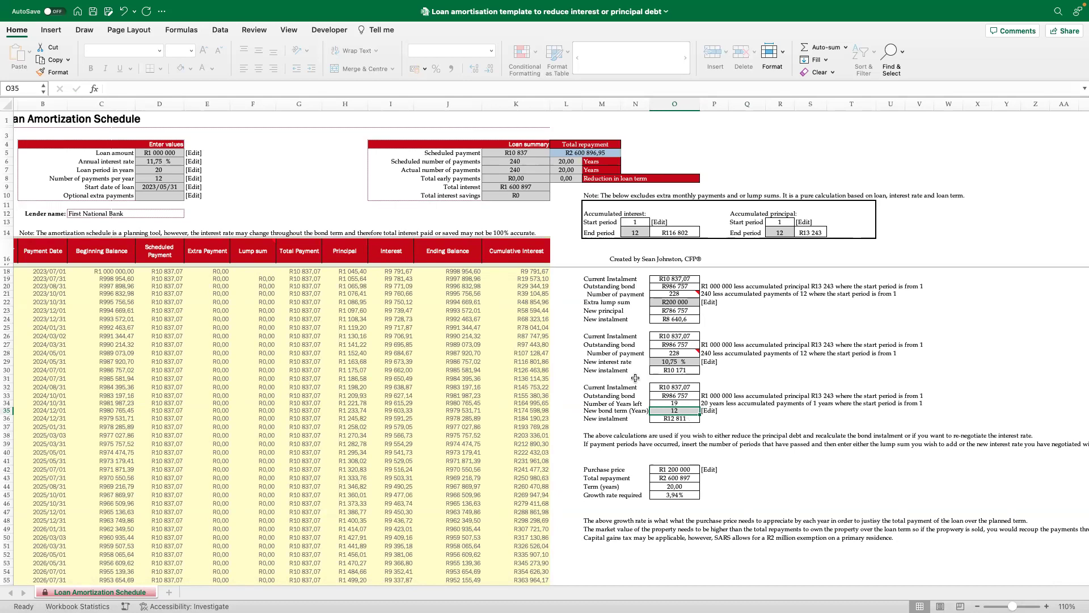
pyautogui.hscroll(-1, 629, 376)
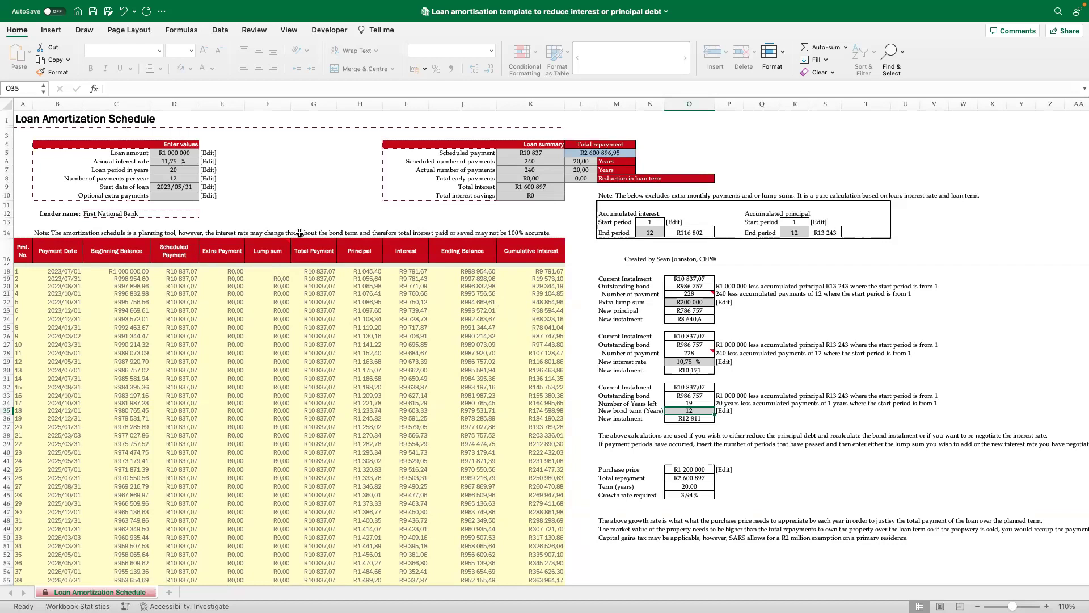
# Enter a lump sum of R200 000 for payment 12 in the amortization schedule
pyautogui.hscroll(1, 284, 267)
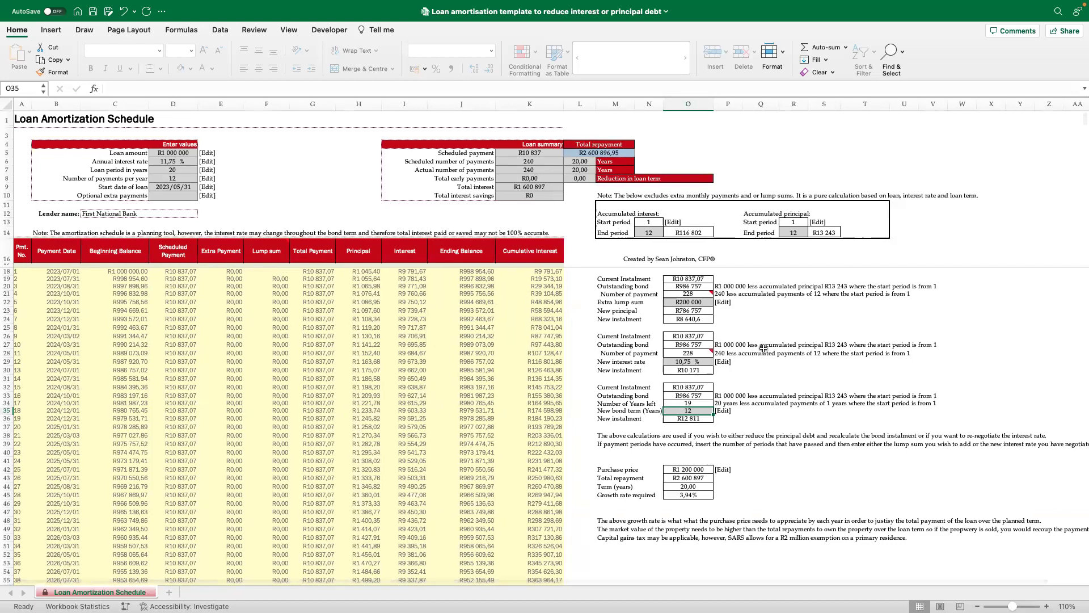
pyautogui.click(281, 362)
pyautogui.write('200')
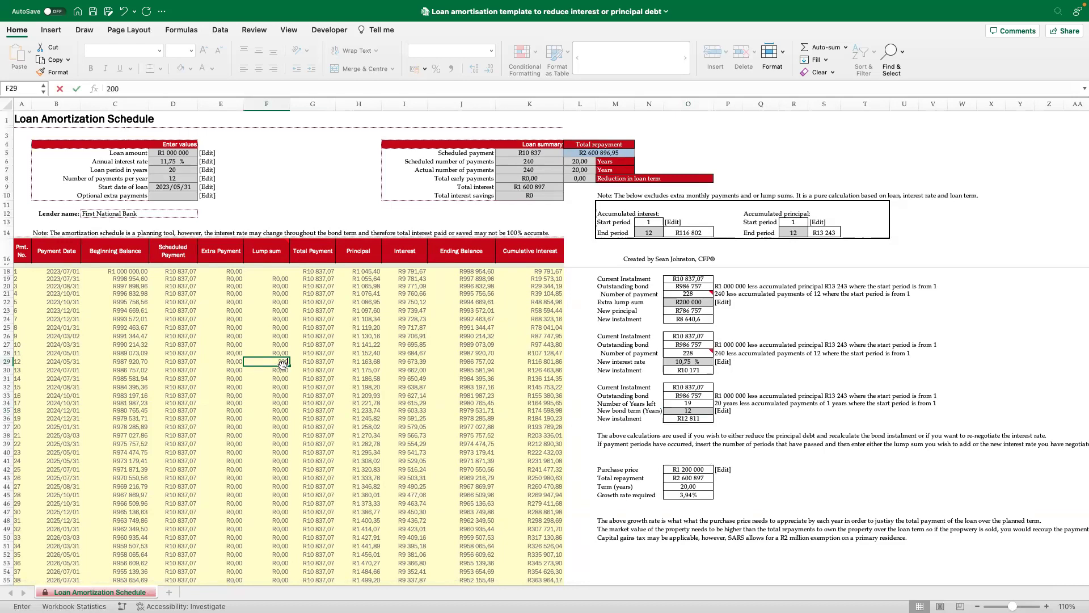
pyautogui.write(' 000')
pyautogui.press('Return')
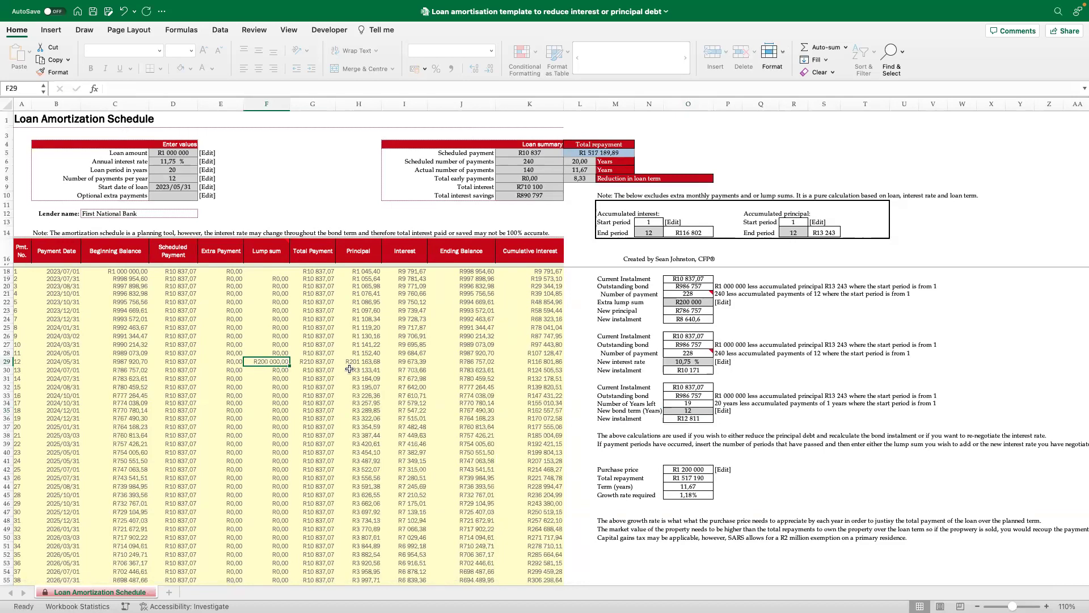
# Check the schedule and loan summary with the lump sum at payment 12, and undo that lump sum
pyautogui.scroll(-2, 533, 208)
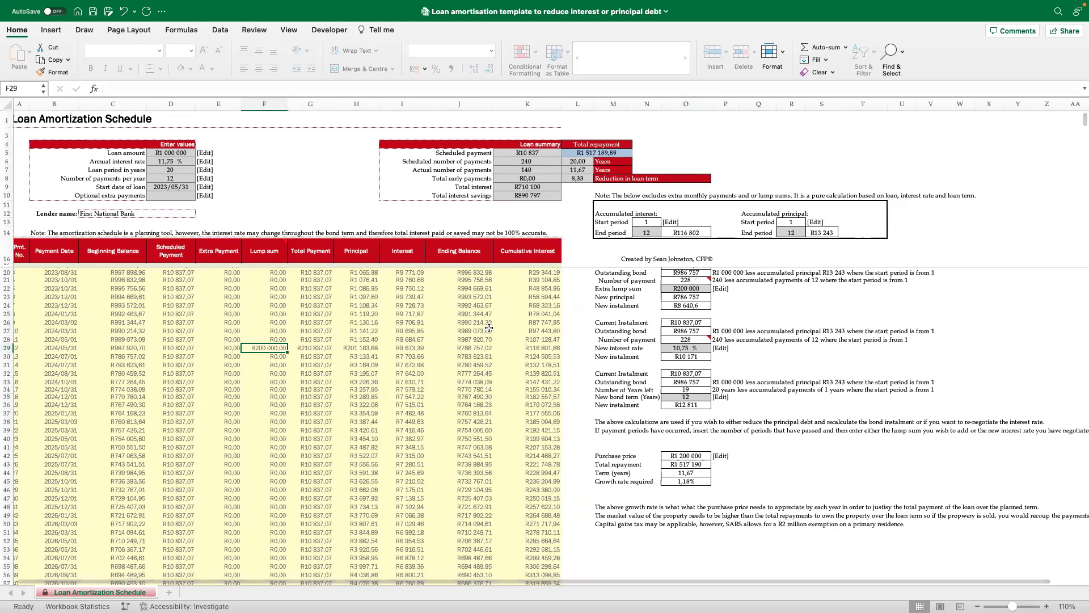
pyautogui.scroll(2, 377, 360)
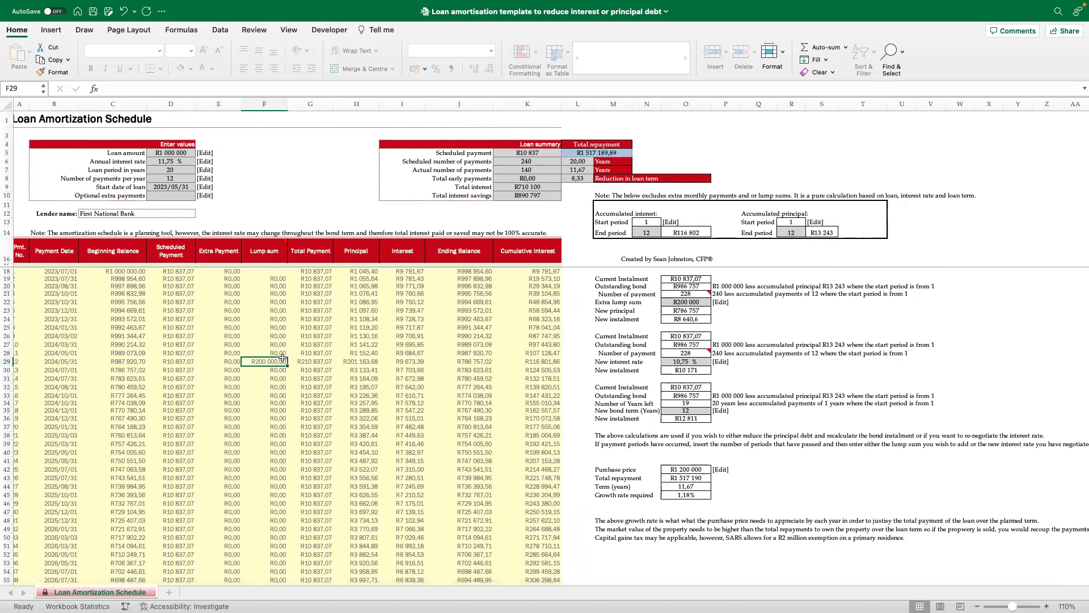
pyautogui.hscroll(-1, 378, 321)
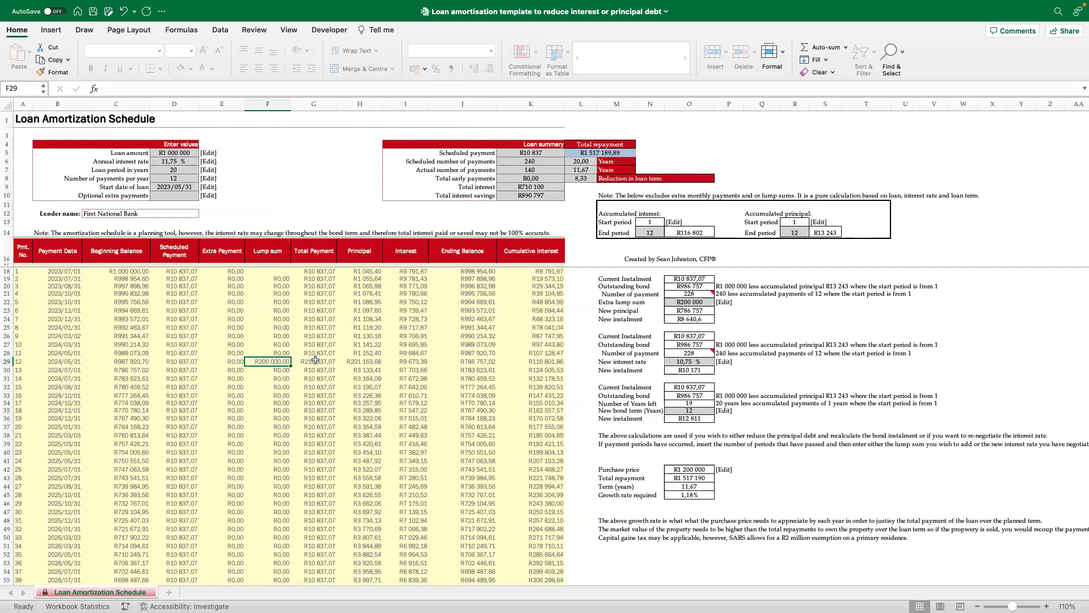
pyautogui.hotkey('ctrl', 'z')
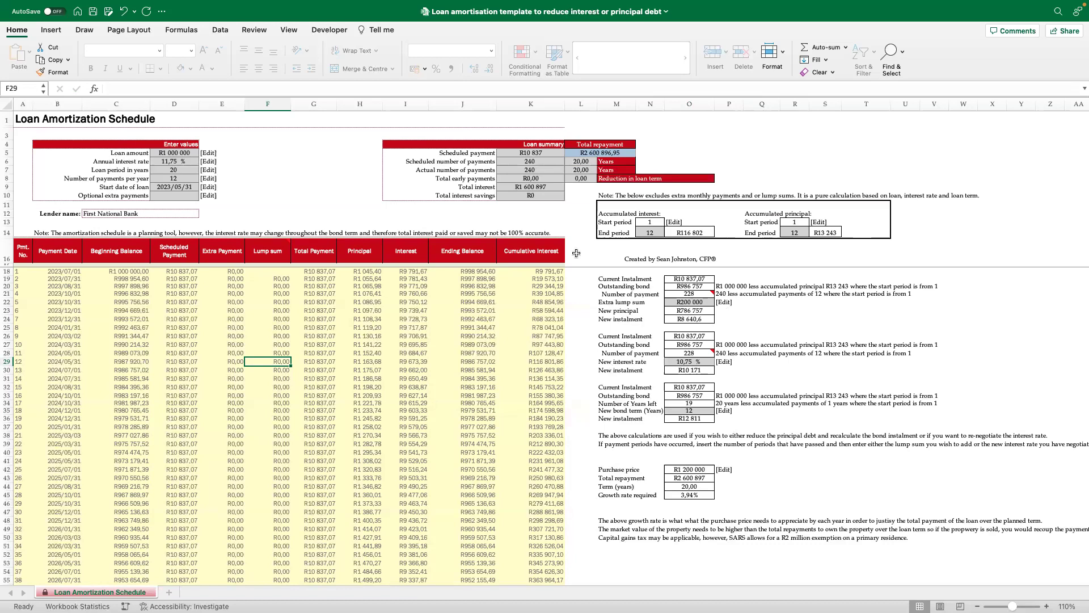
# Set the optional extra payments in the loan values to R2 811
pyautogui.click(190, 194)
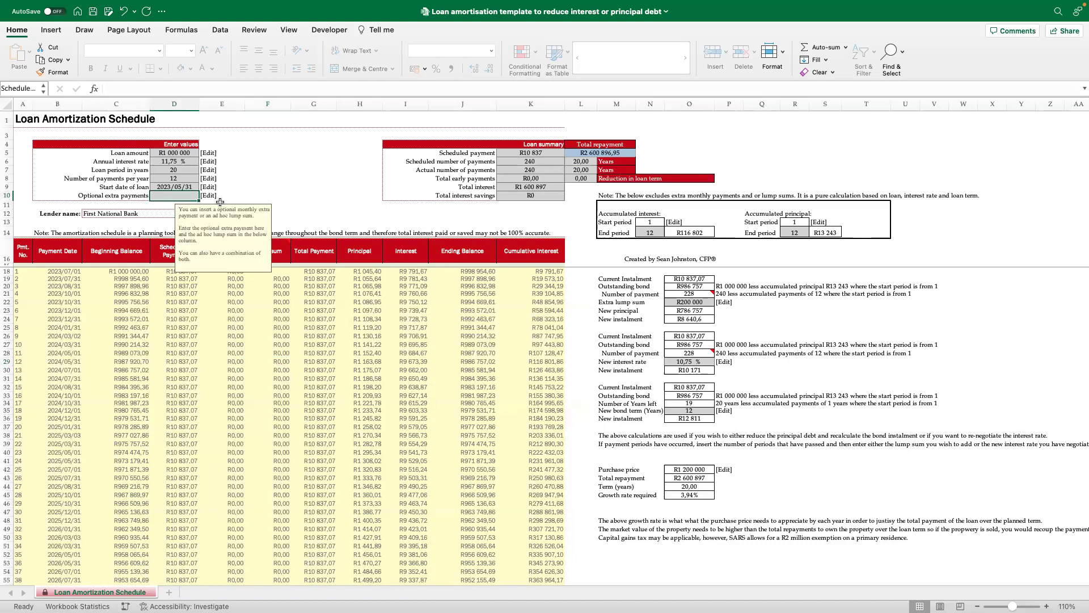
pyautogui.hscroll(1, 220, 202)
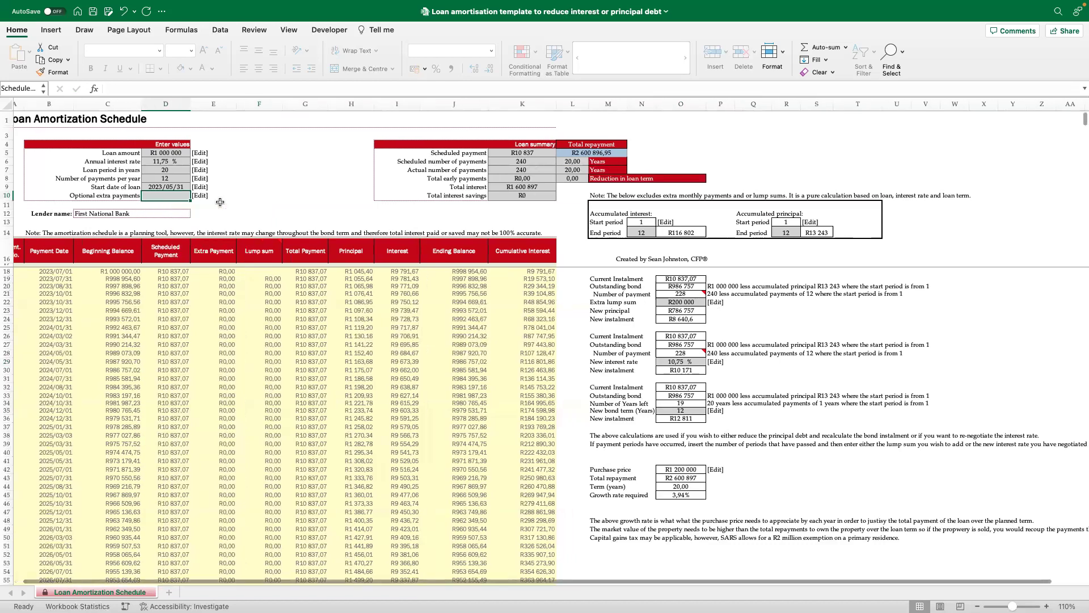
pyautogui.write('2811')
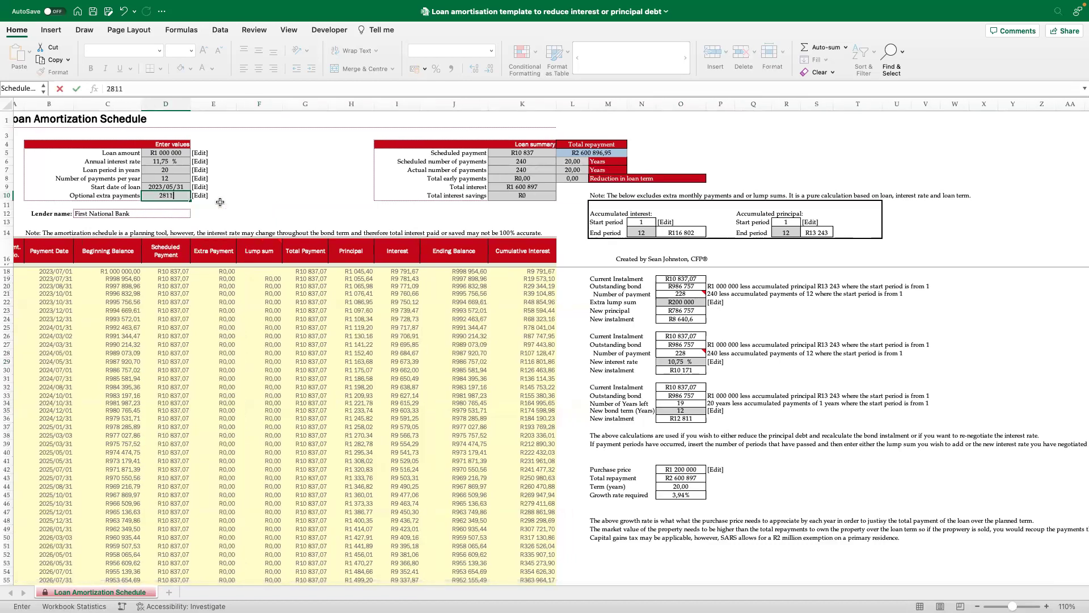
pyautogui.press('Return')
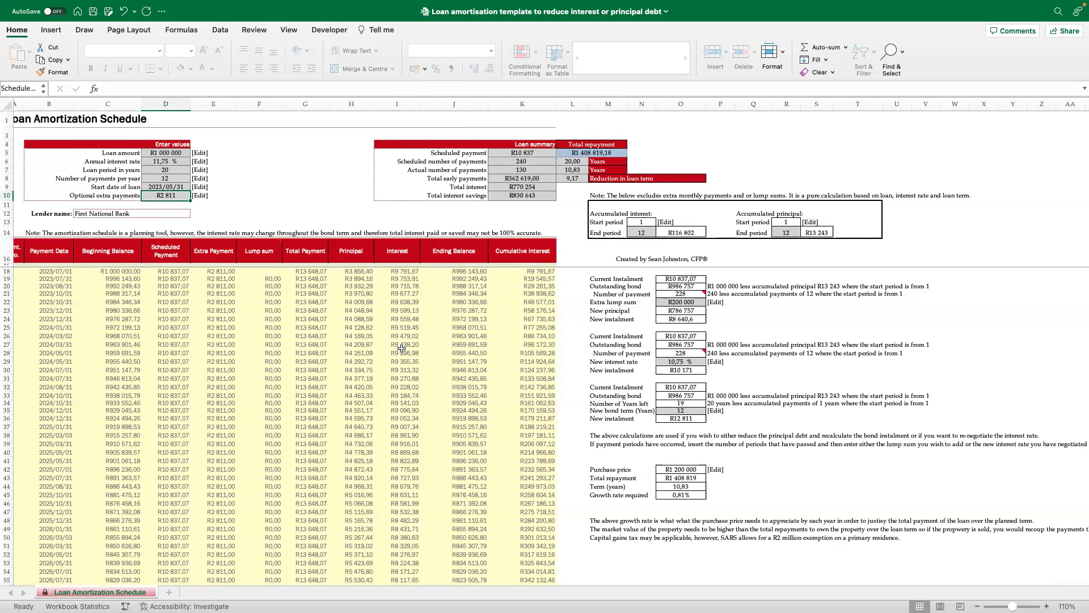
# Review the schedule, the loan summary and the note on optional extra payments with the monthly extra payment applied
pyautogui.scroll(-1, 402, 348)
pyautogui.scroll(1, 401, 348)
pyautogui.hscroll(-1, 263, 287)
pyautogui.moveTo(180, 195)
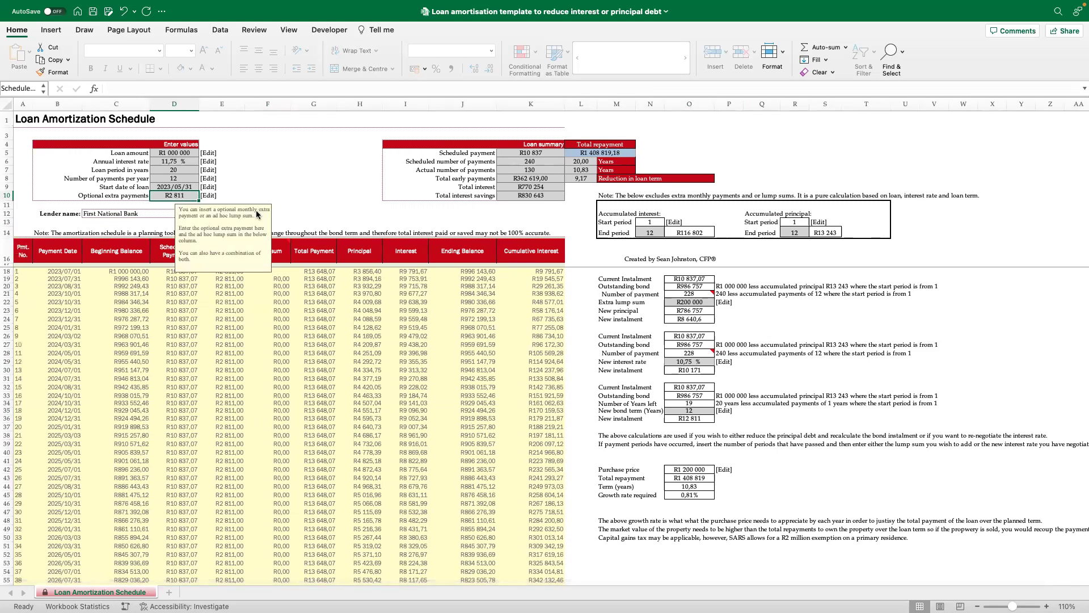
pyautogui.click(173, 190)
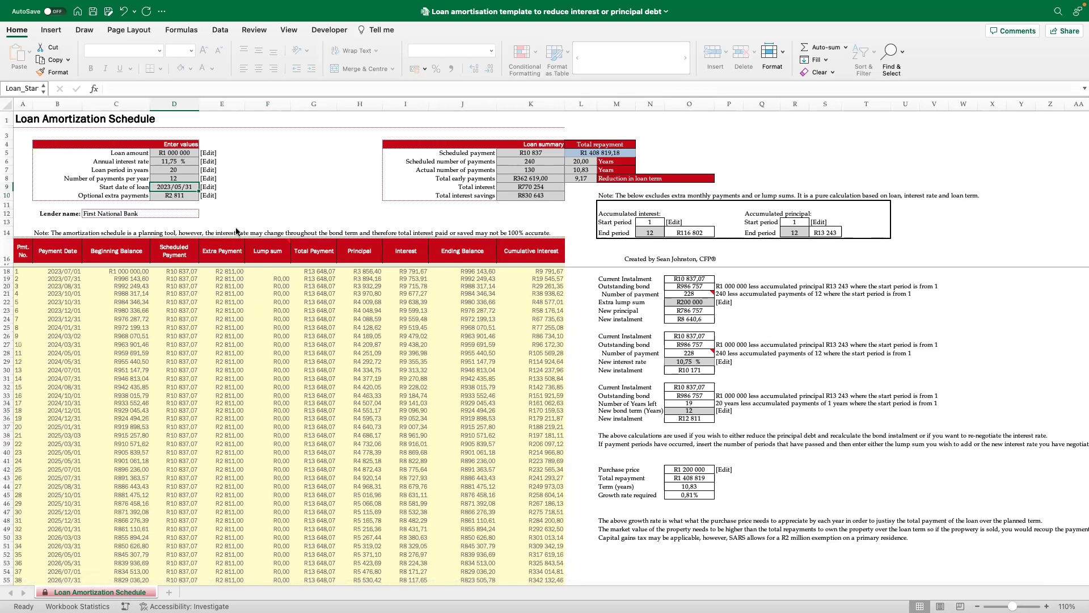
pyautogui.press('Down')
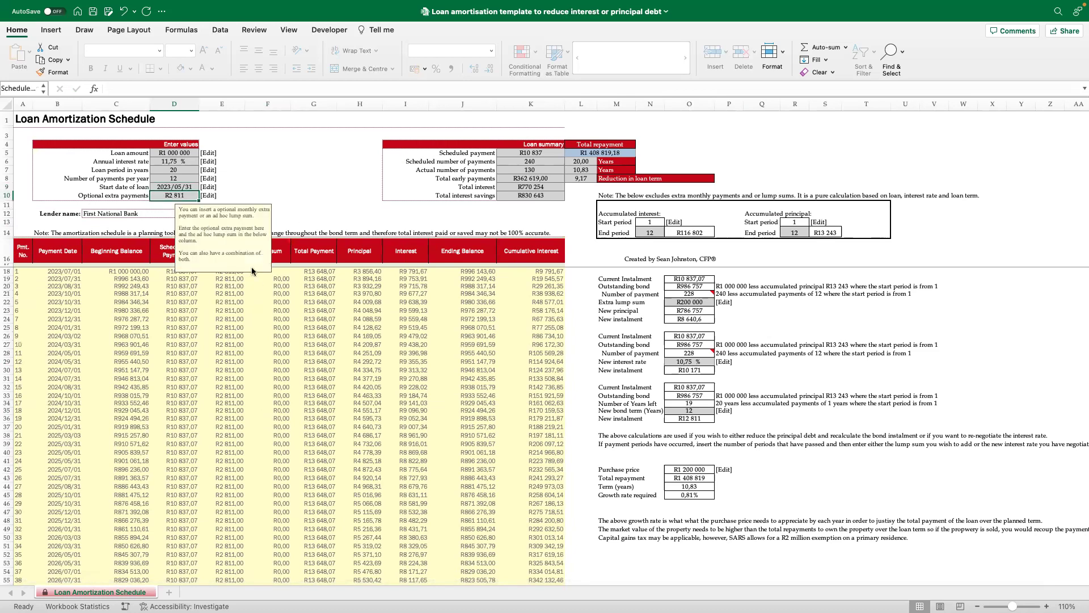
pyautogui.press('Up')
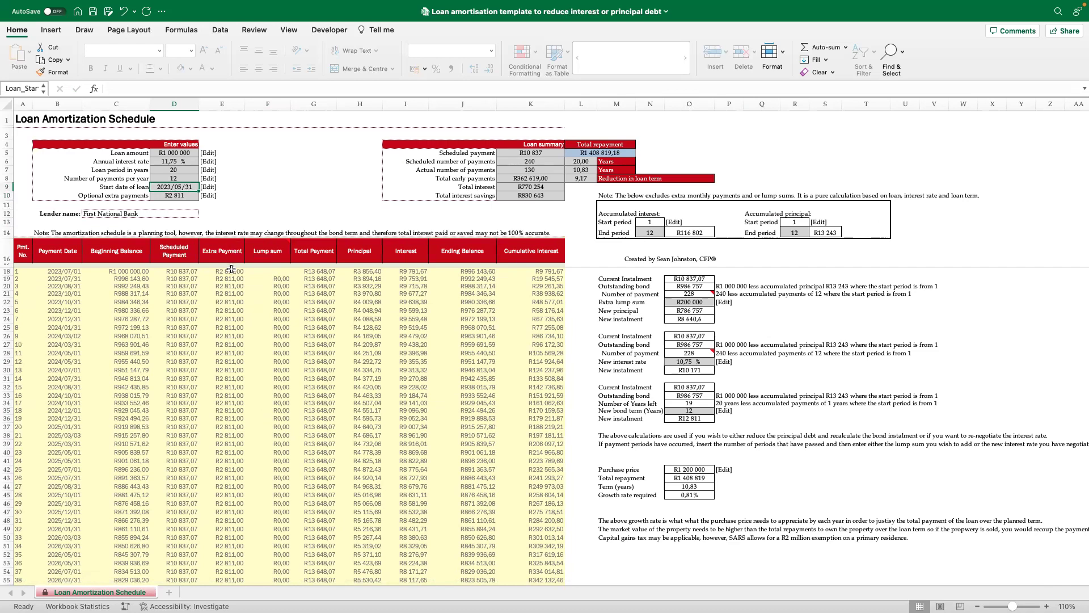
pyautogui.scroll(2, 283, 309)
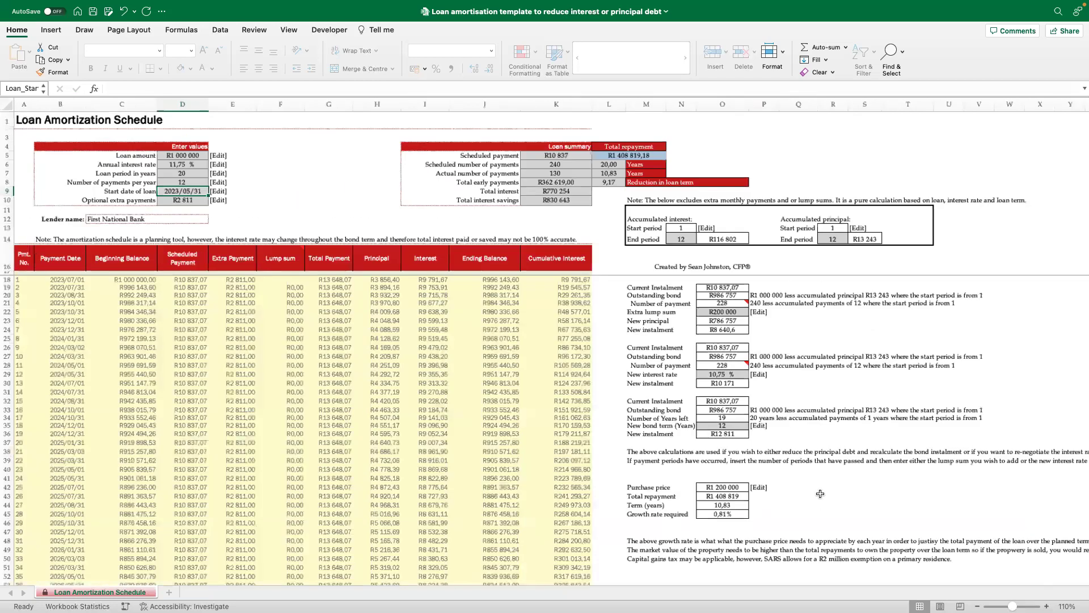
# Clear the optional extra payments amount in the loan values
pyautogui.scroll(2, 792, 497)
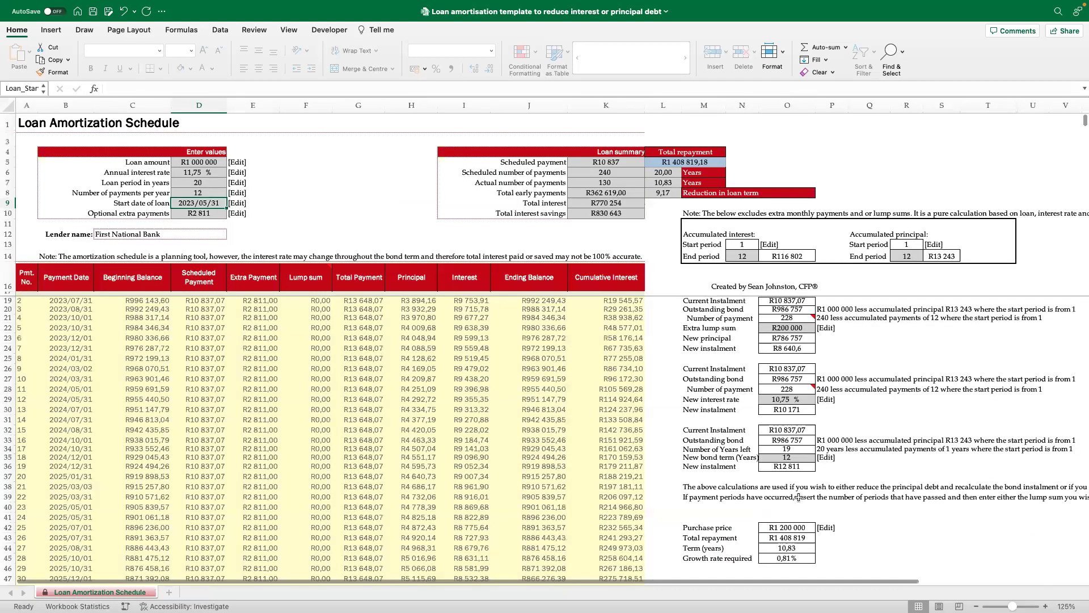
pyautogui.hscroll(1, 768, 522)
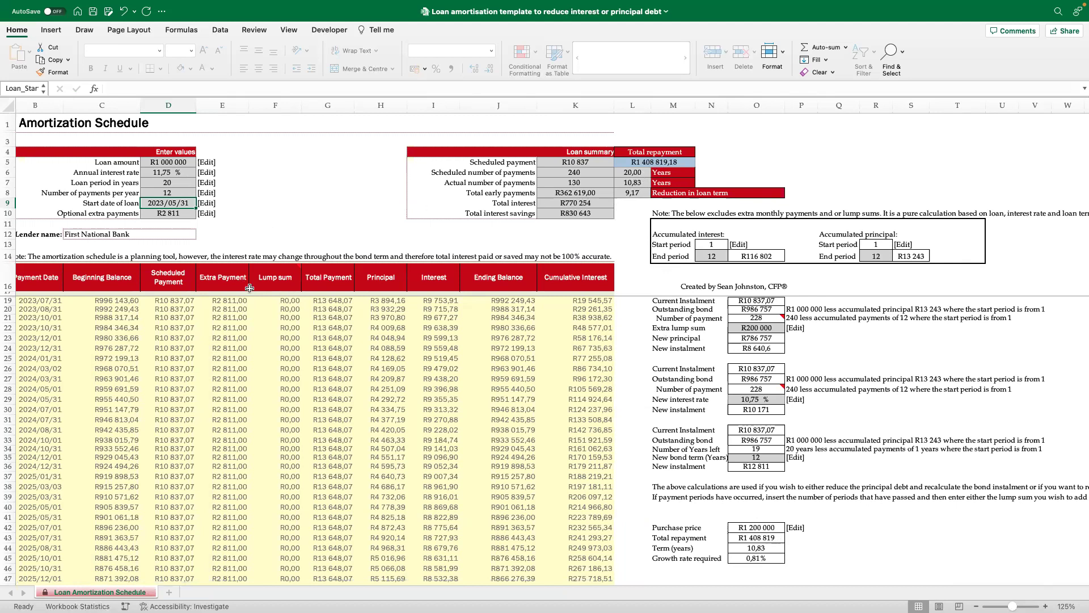
pyautogui.click(178, 214)
pyautogui.press('Delete')
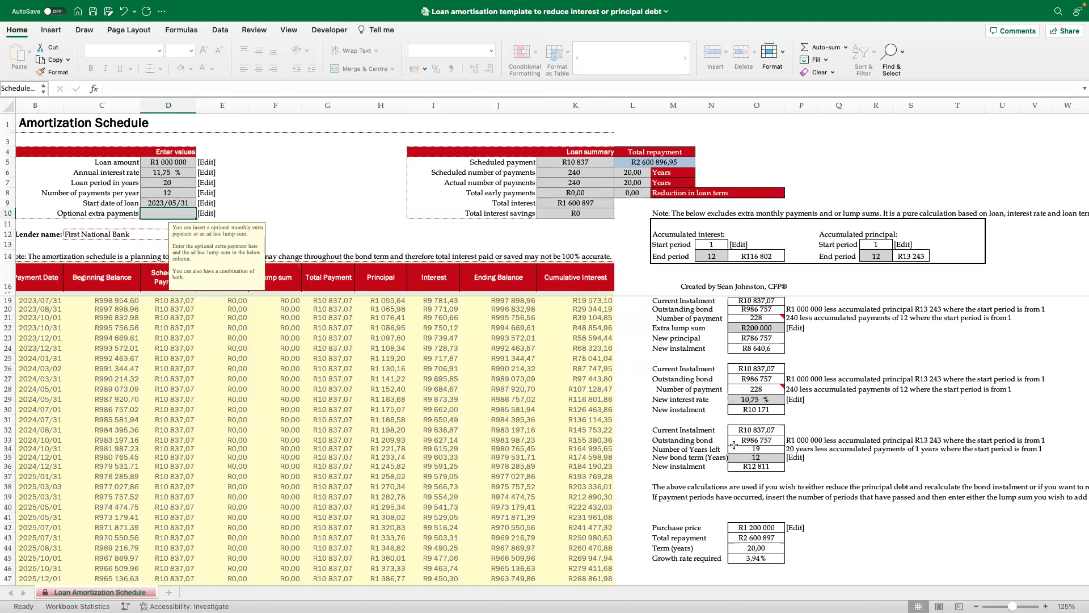
# Examine the purchase price, total repayment, term and required growth rate, plus the notes below them, with no extra payments applied
pyautogui.scroll(-2, 759, 485)
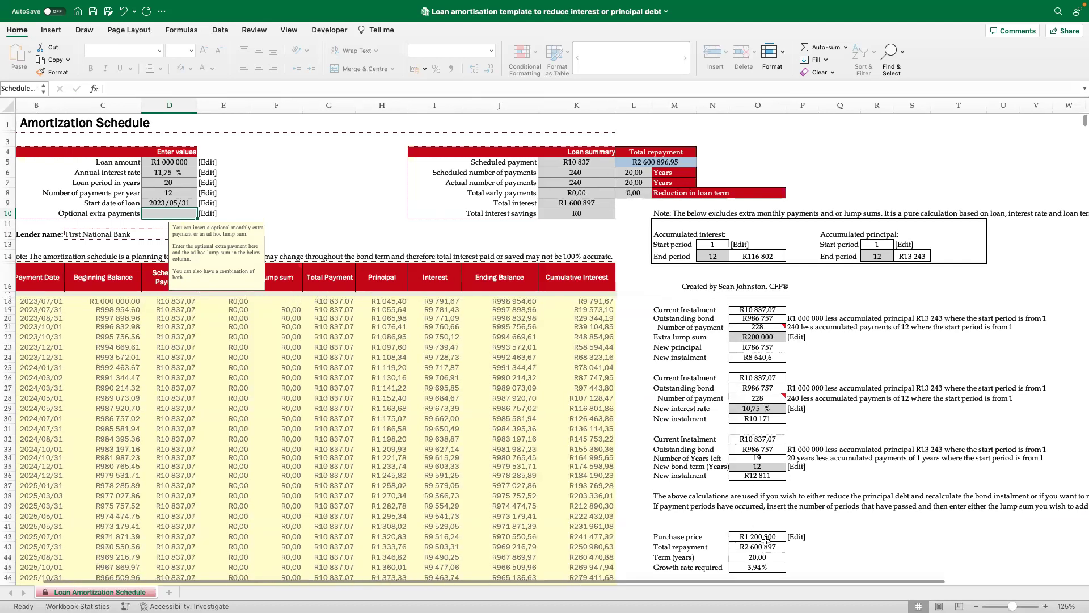
pyautogui.hscroll(-1, 782, 540)
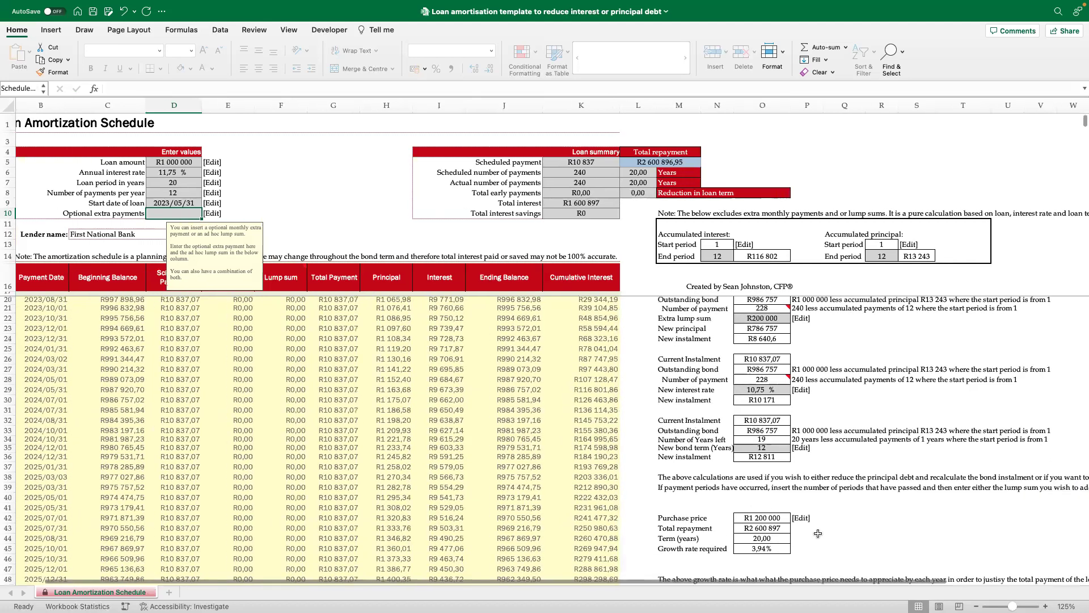
pyautogui.scroll(-2, 816, 532)
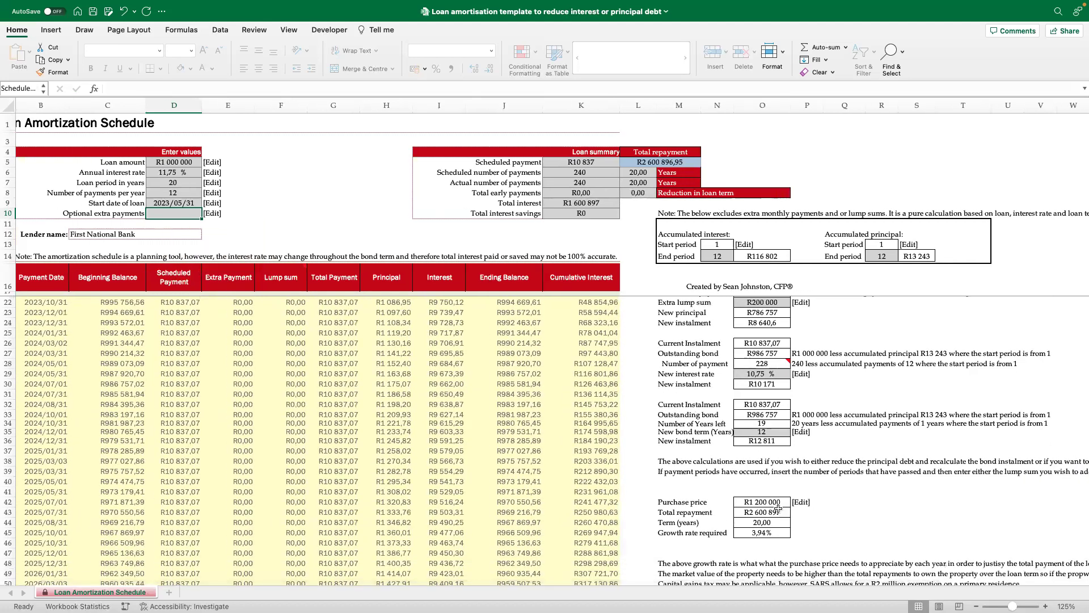
pyautogui.scroll(-3, 732, 482)
pyautogui.scroll(-1, 732, 482)
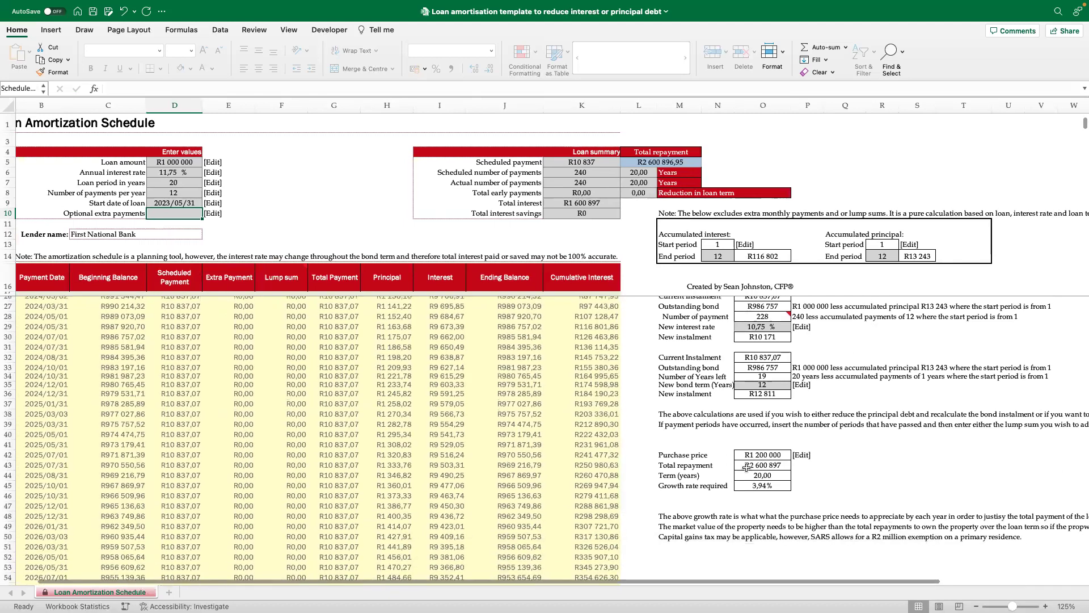
pyautogui.hscroll(-1, 763, 481)
pyautogui.scroll(2, 763, 481)
pyautogui.hscroll(-1, 763, 481)
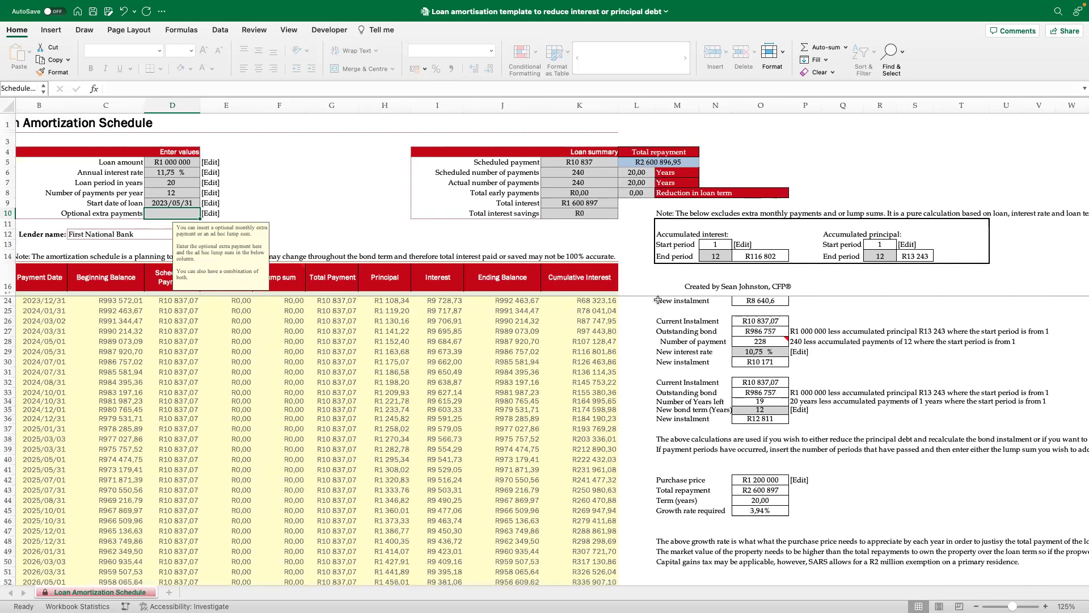
pyautogui.scroll(2, 769, 479)
pyautogui.hscroll(-1, 771, 493)
pyautogui.scroll(-1, 774, 502)
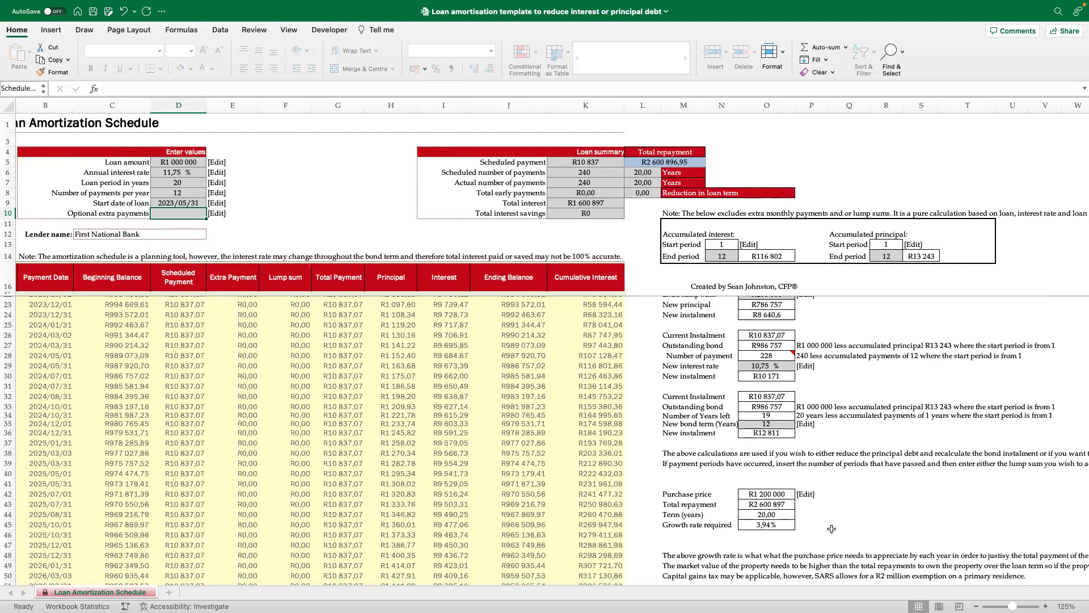
pyautogui.scroll(-2, 826, 513)
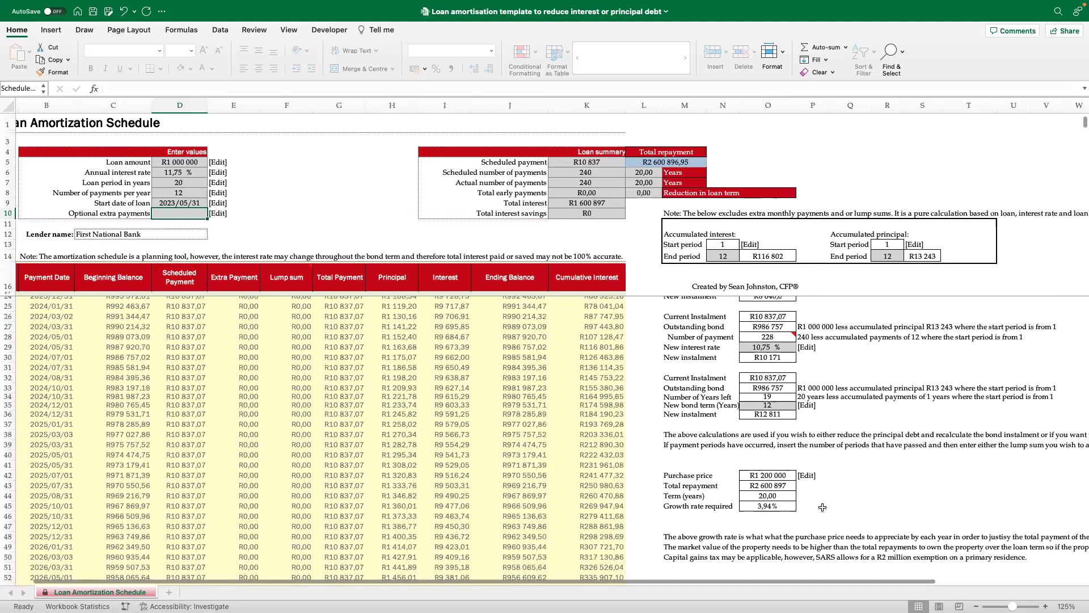
pyautogui.hscroll(1, 824, 506)
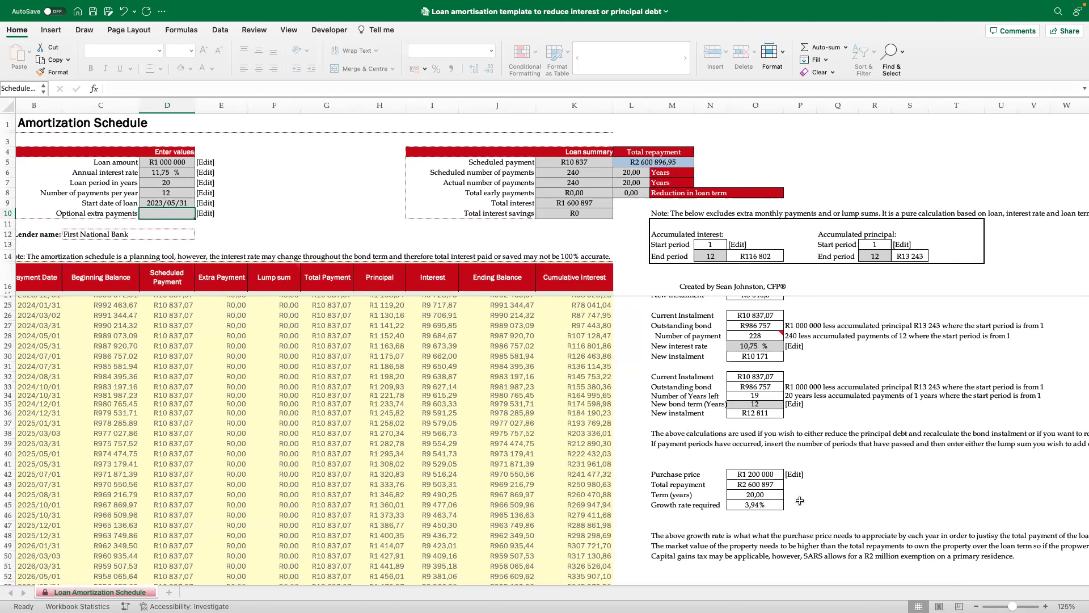
pyautogui.hscroll(-2, 800, 500)
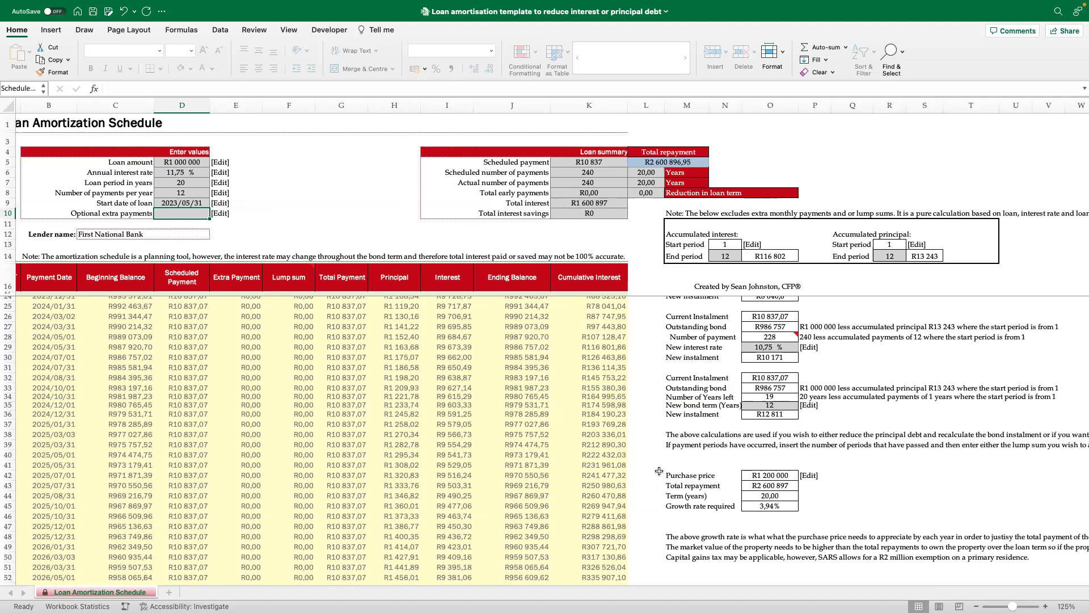
pyautogui.hscroll(1, 221, 193)
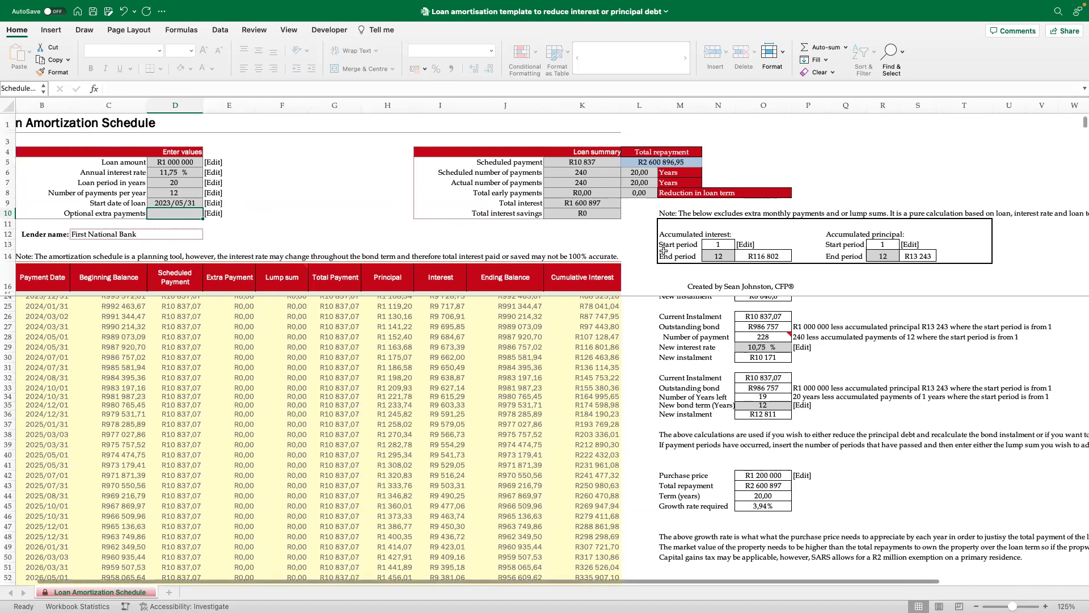
pyautogui.hscroll(-3, 709, 318)
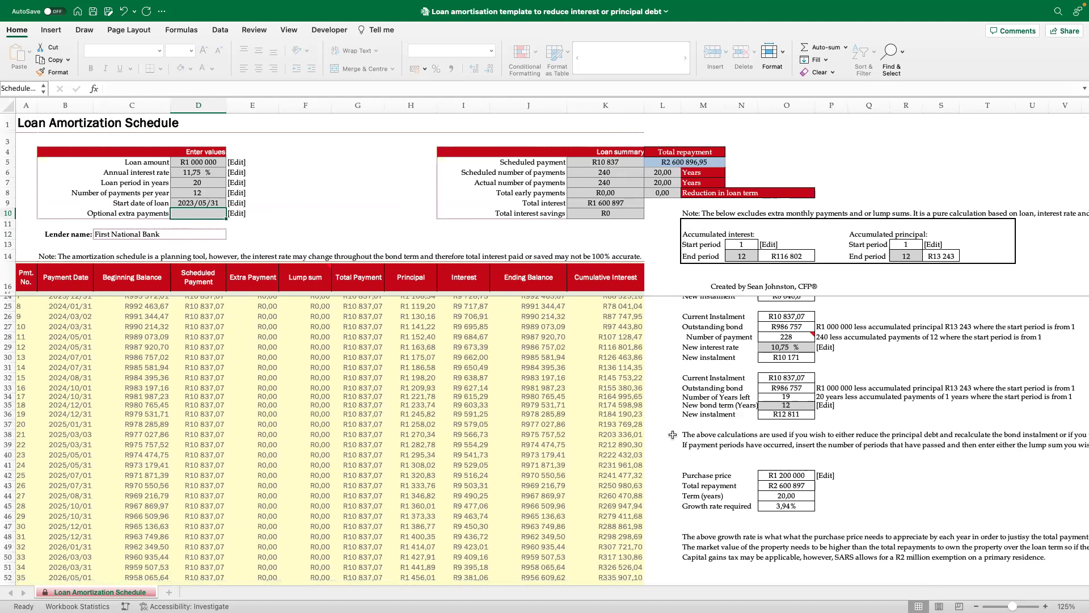
# Set the optional extra payments to R2 811 again and review the required growth rate, the schedule and the loan summary
pyautogui.write('2811')
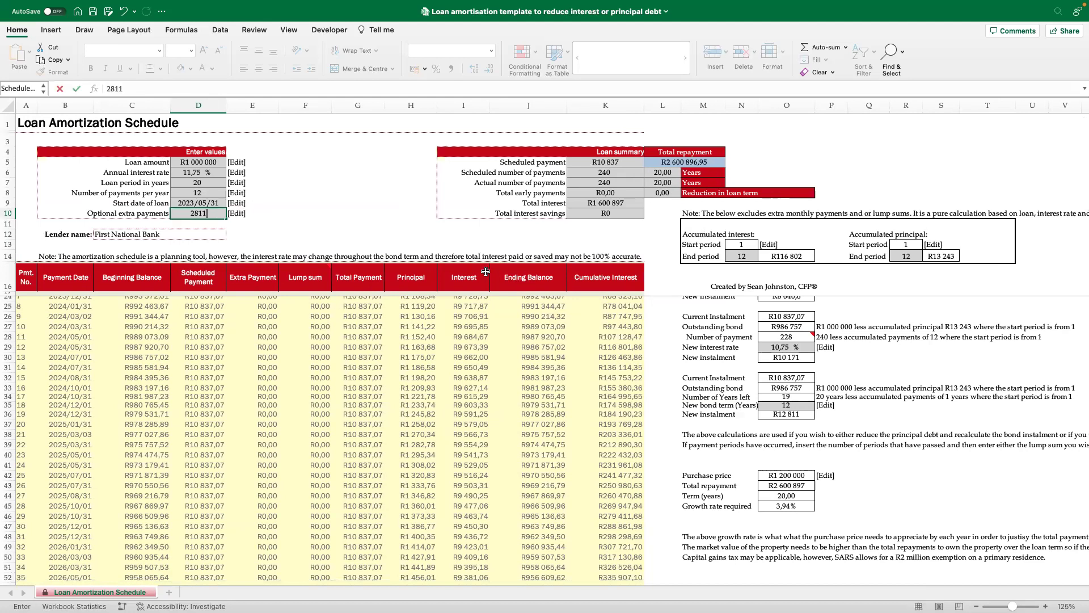
pyautogui.press('Return')
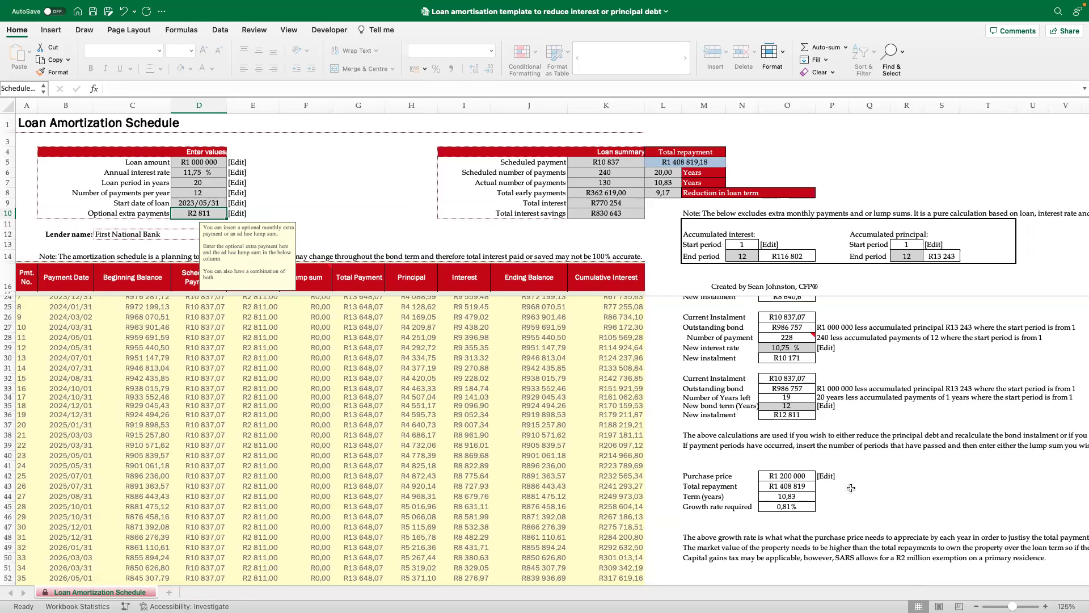
pyautogui.hscroll(1, 839, 488)
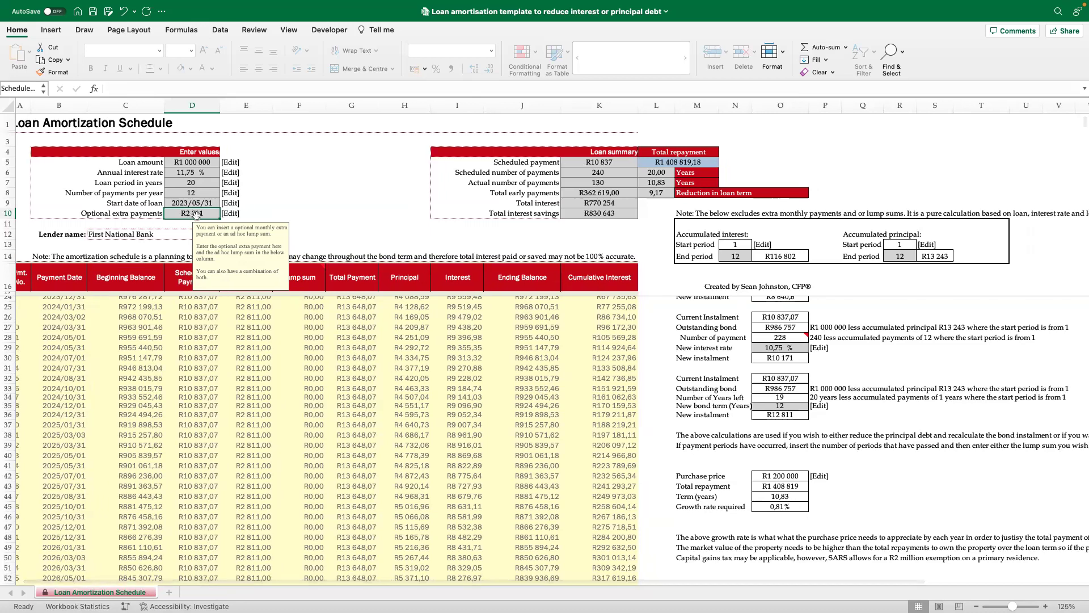
pyautogui.hscroll(-1, 634, 210)
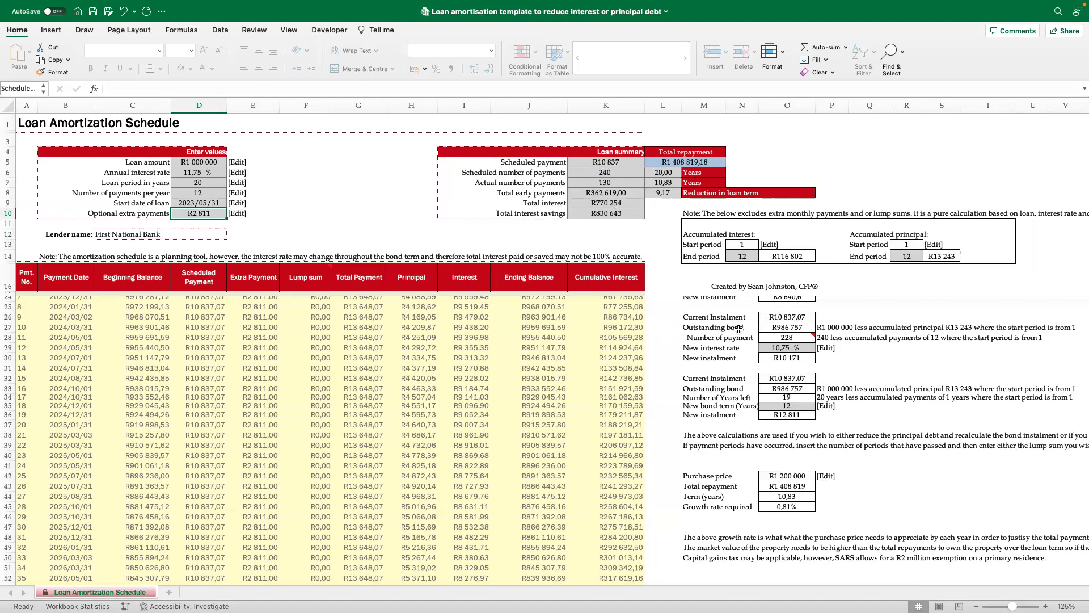
pyautogui.scroll(3, 635, 407)
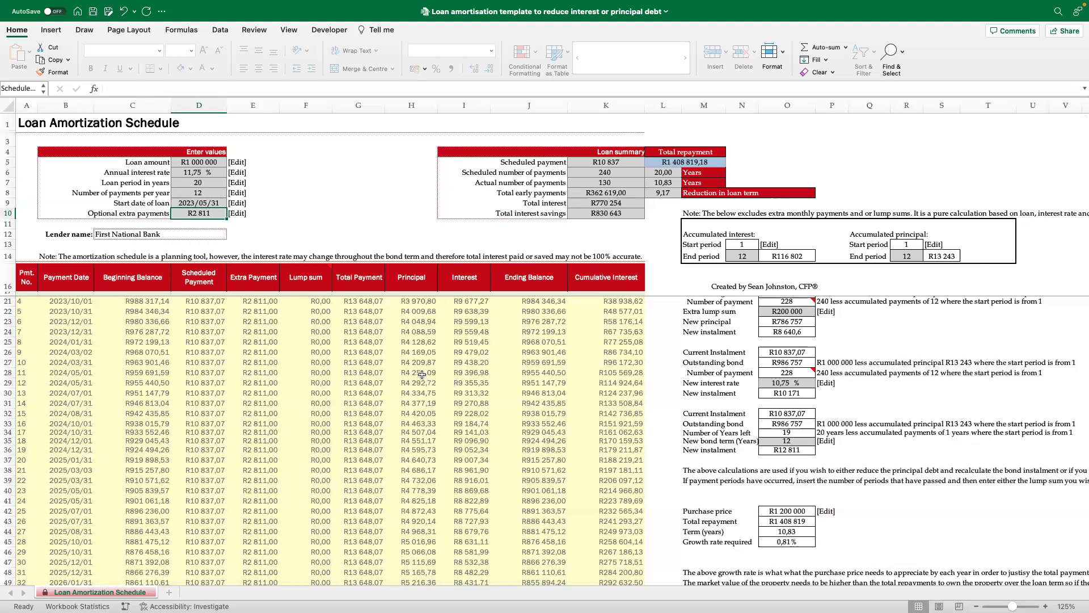
pyautogui.scroll(3, 431, 375)
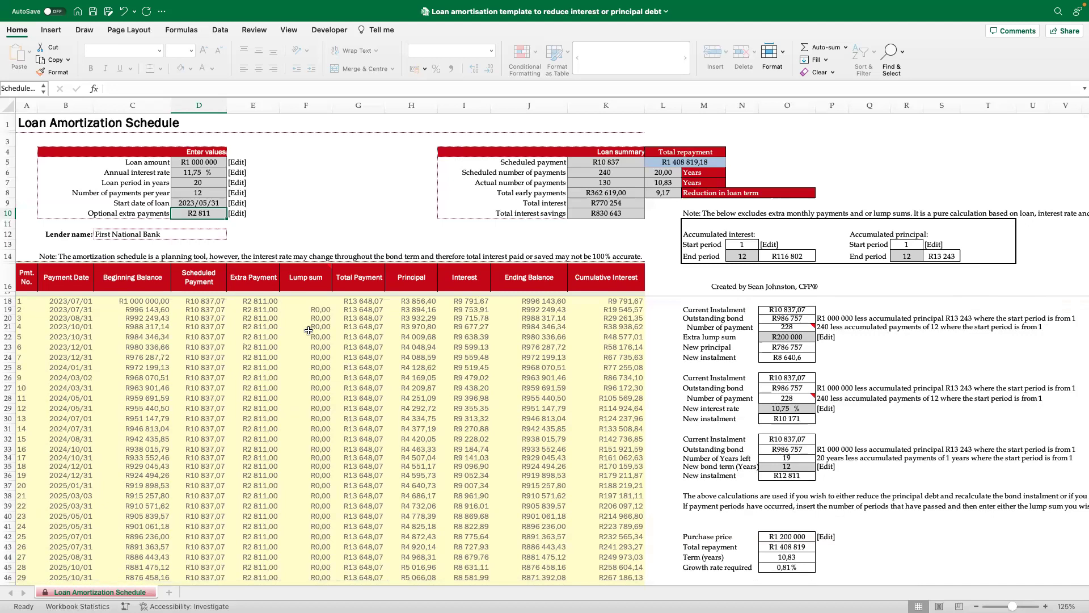
pyautogui.hscroll(1, 309, 323)
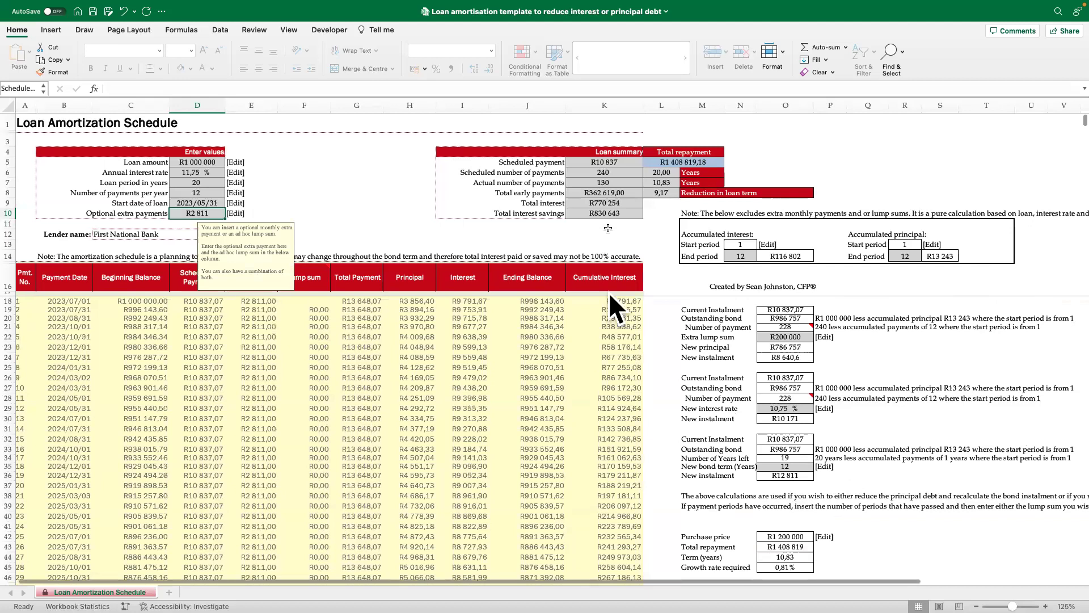
# Remove the R2 811 optional extra payment from the loan values
pyautogui.click(200, 175)
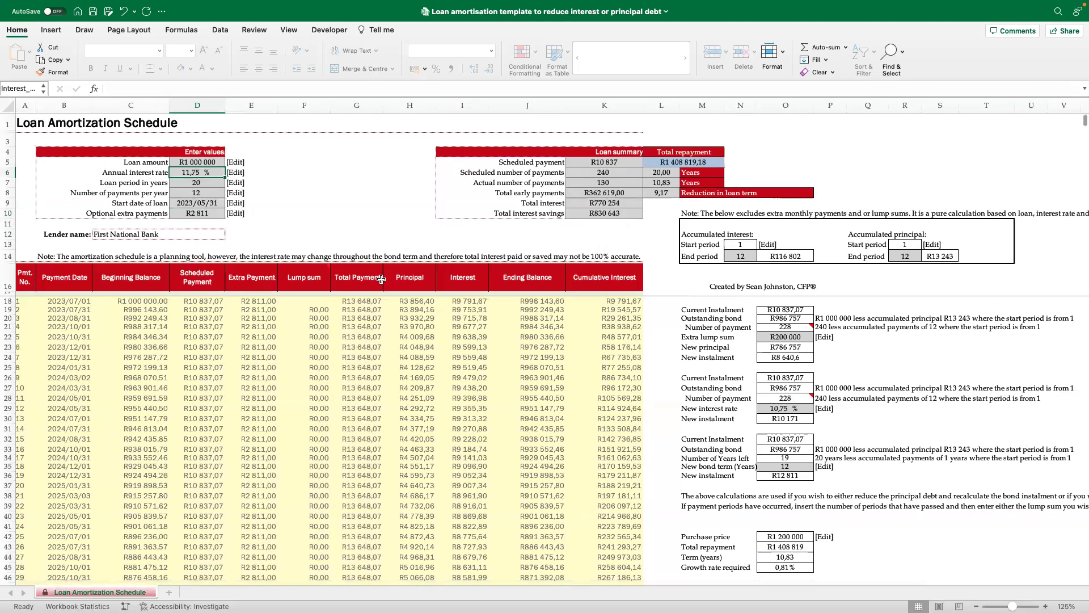
pyautogui.click(184, 218)
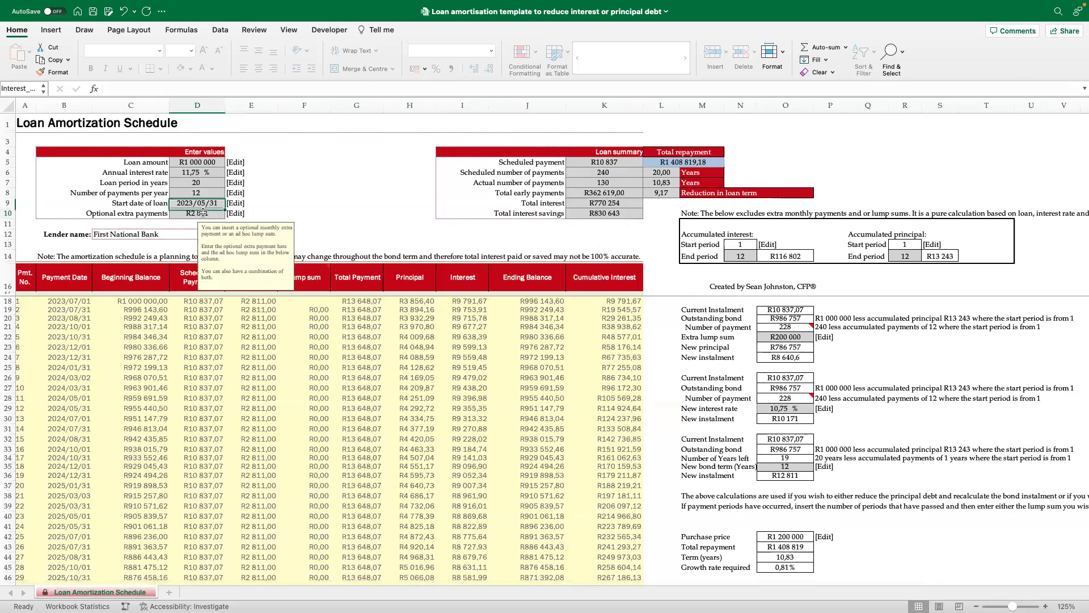
pyautogui.press('Delete')
# Set the annual interest rate to 10,75 % and review the recalculated schedule and loan summary
pyautogui.click(198, 171)
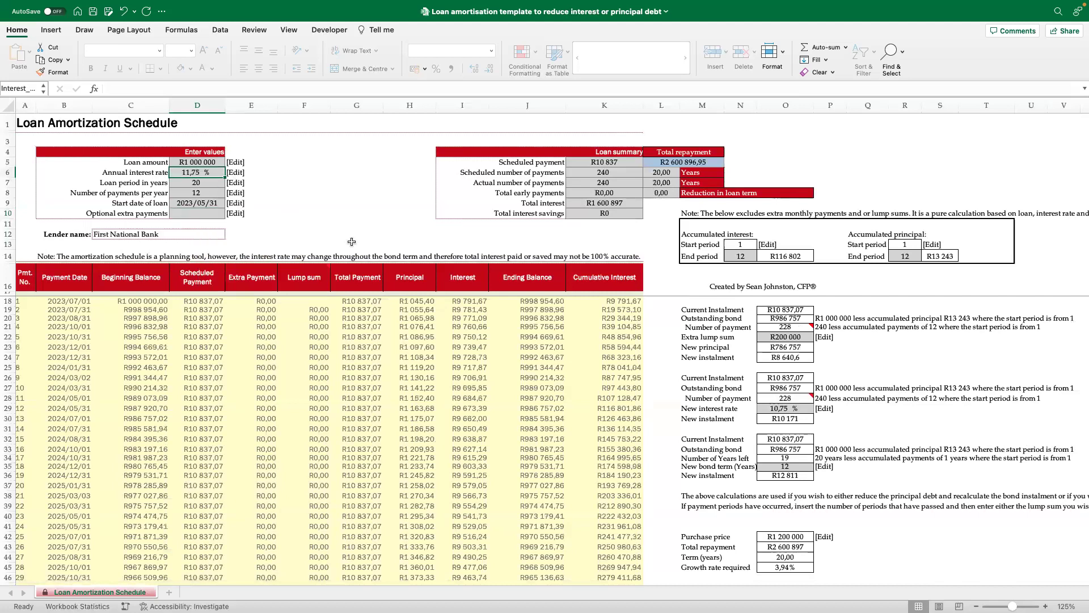
pyautogui.hscroll(-1, 352, 243)
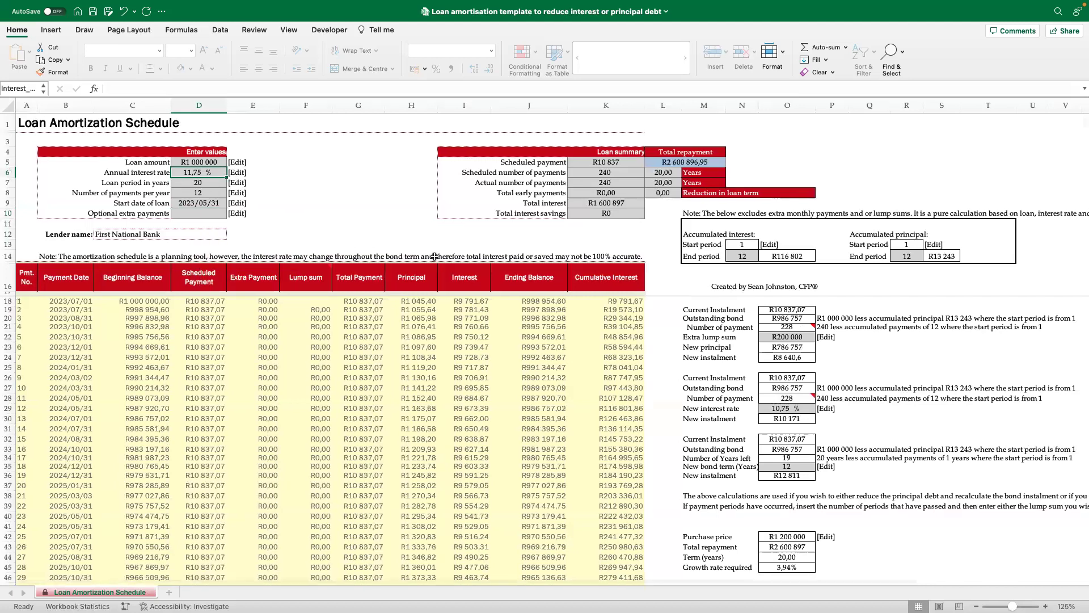
pyautogui.write('10,75%')
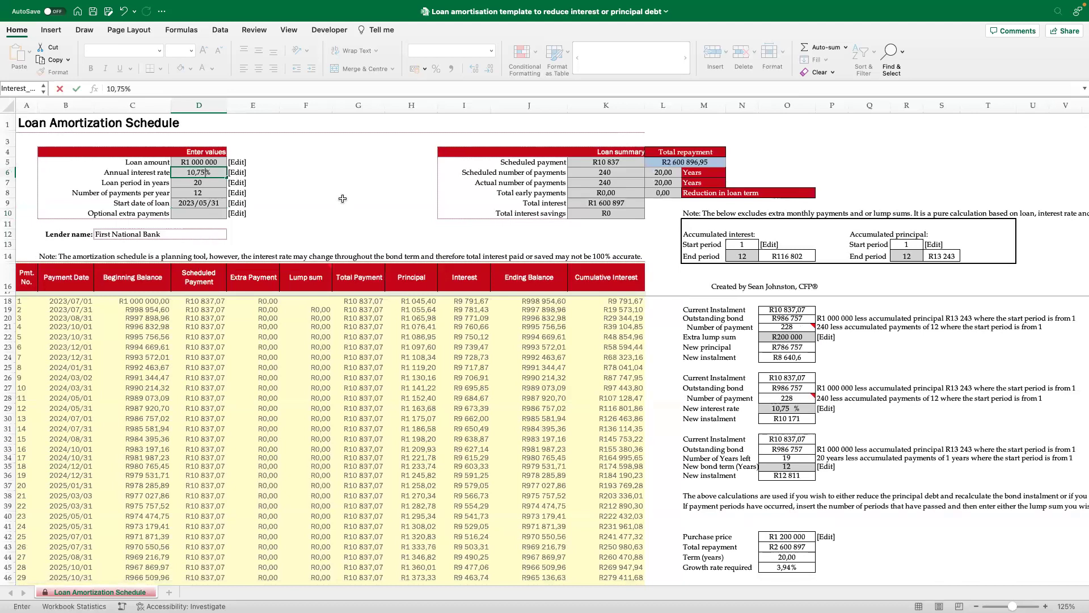
pyautogui.press('Return')
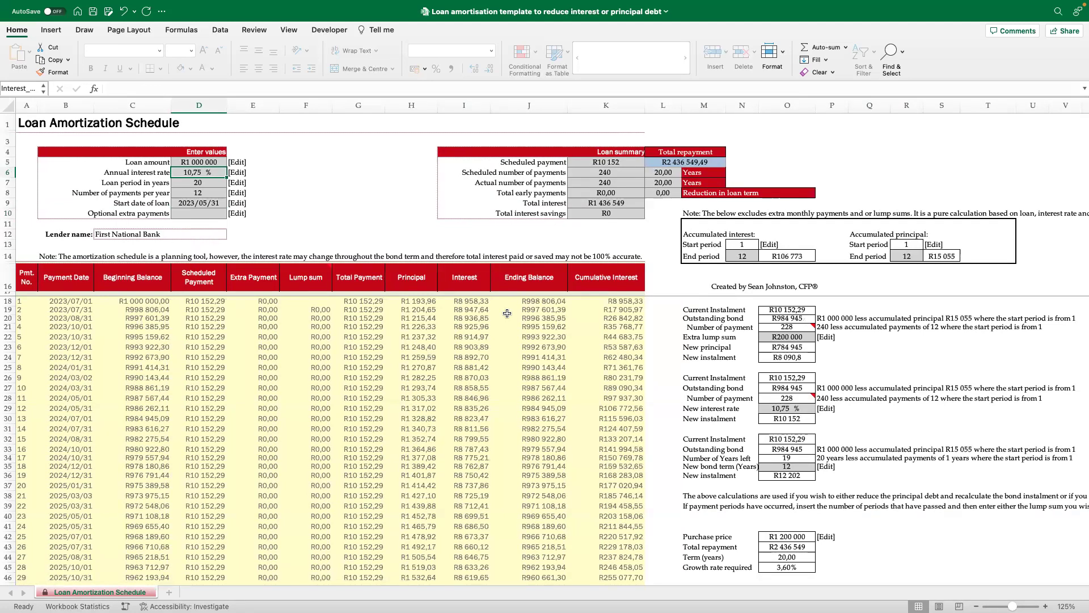
pyautogui.scroll(-3, 511, 323)
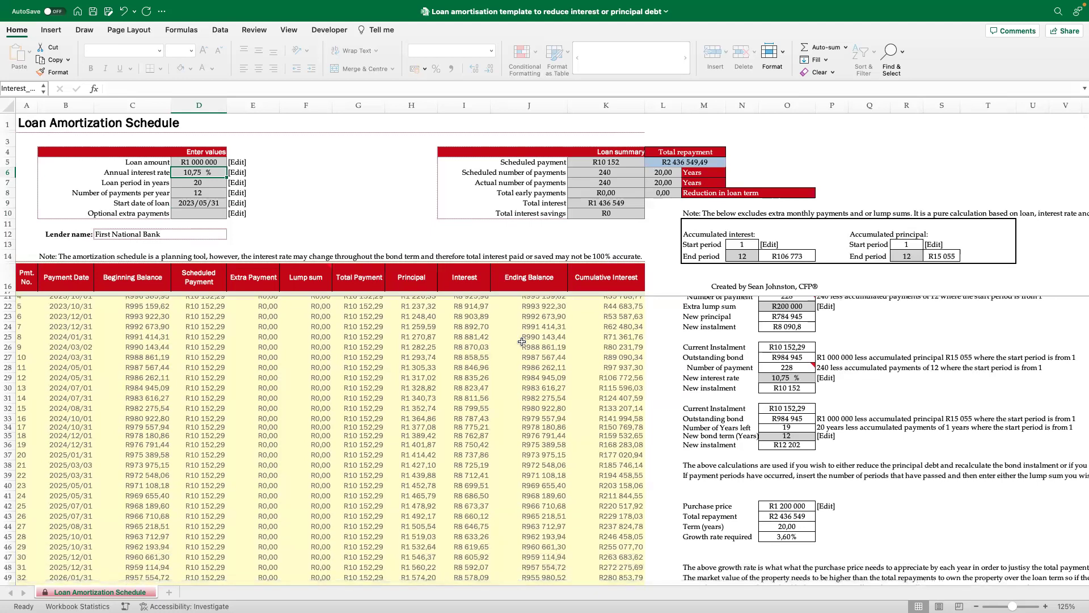
pyautogui.scroll(3, 567, 350)
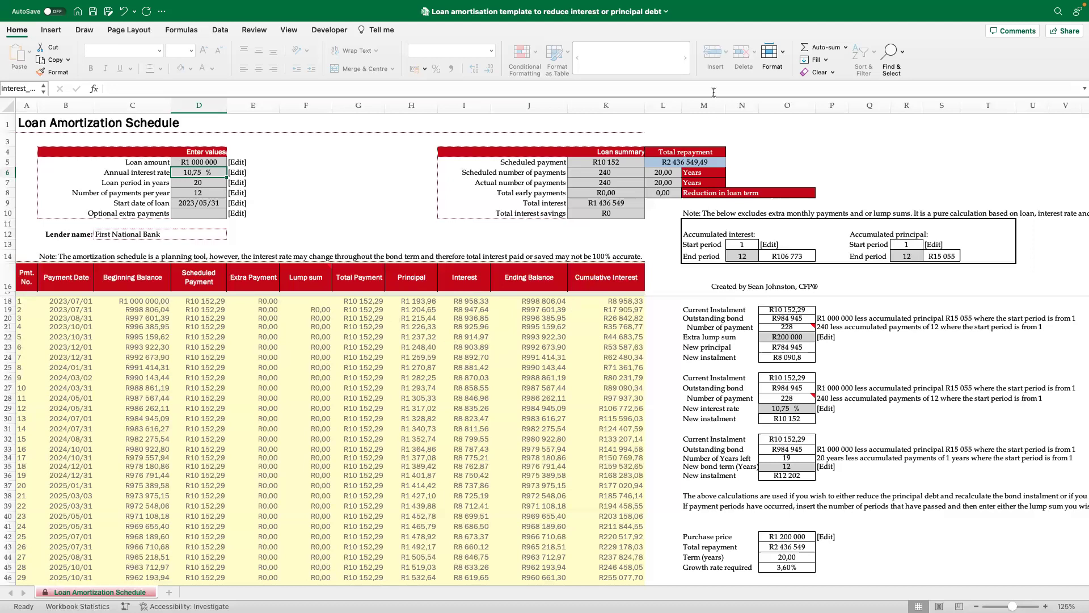
pyautogui.moveTo(665, 2)
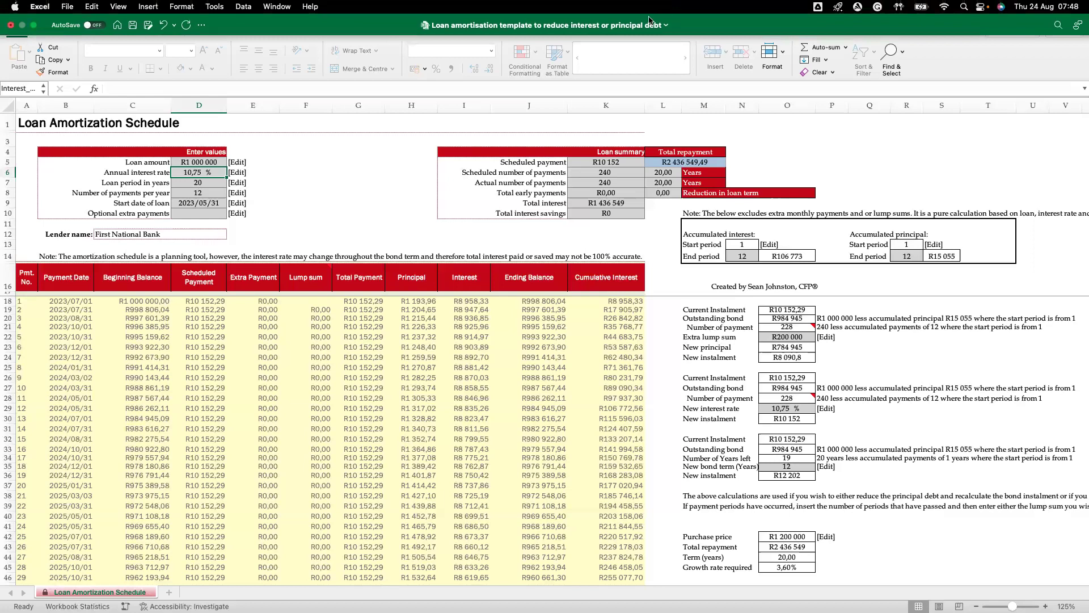